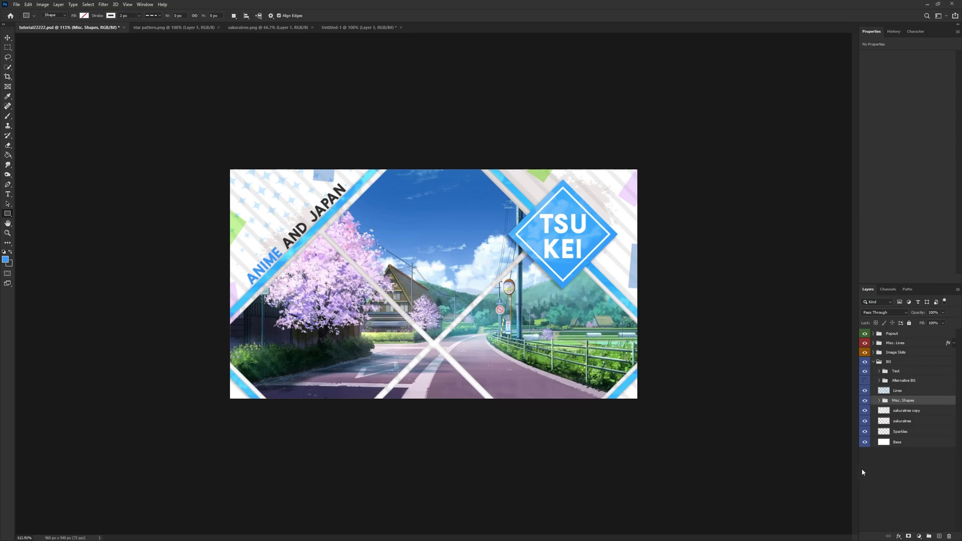
# Make the Alternative BG group visible to show the dotted-sky background.
pyautogui.click(865, 380)
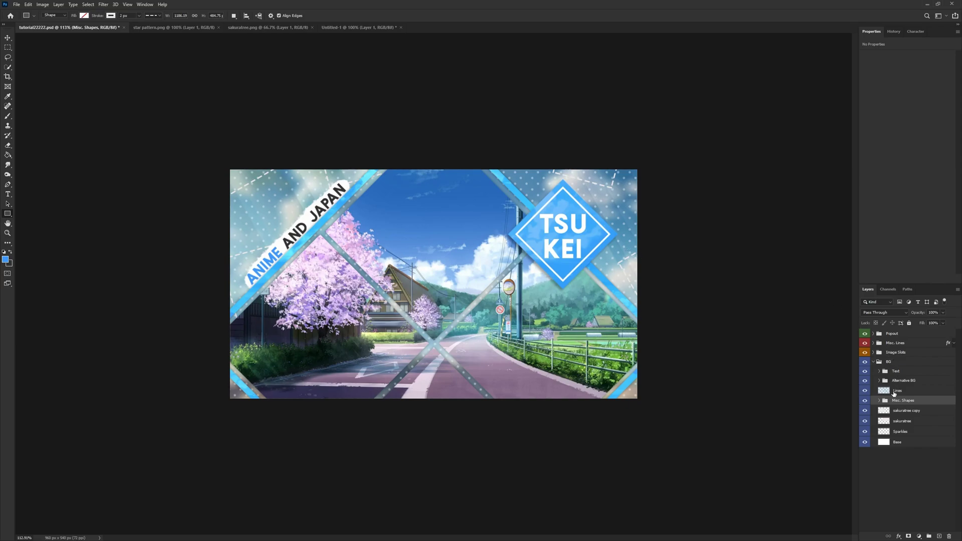
# Inspect the Misc. Shapes and Alternative BG groups and select the Image layer.
pyautogui.click(879, 400)
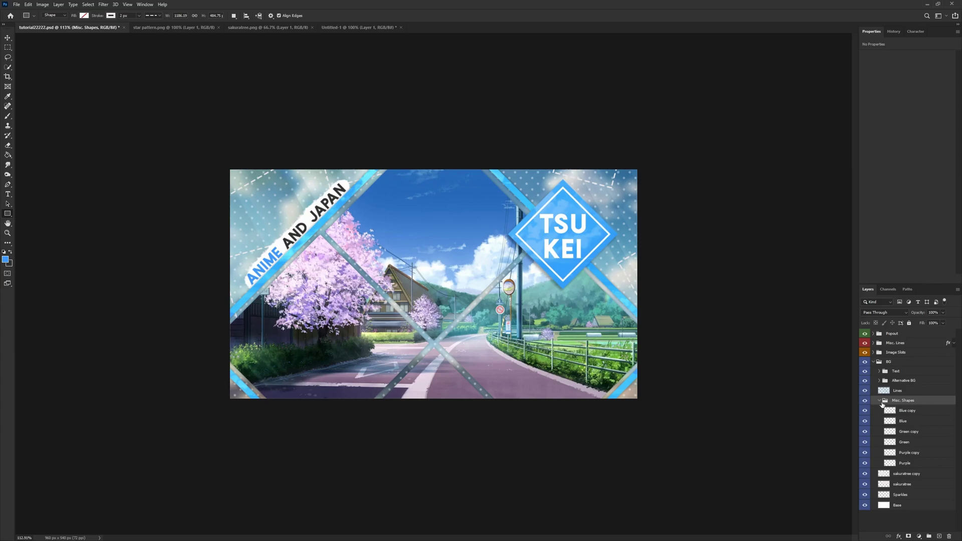
pyautogui.click(879, 400)
pyautogui.click(879, 381)
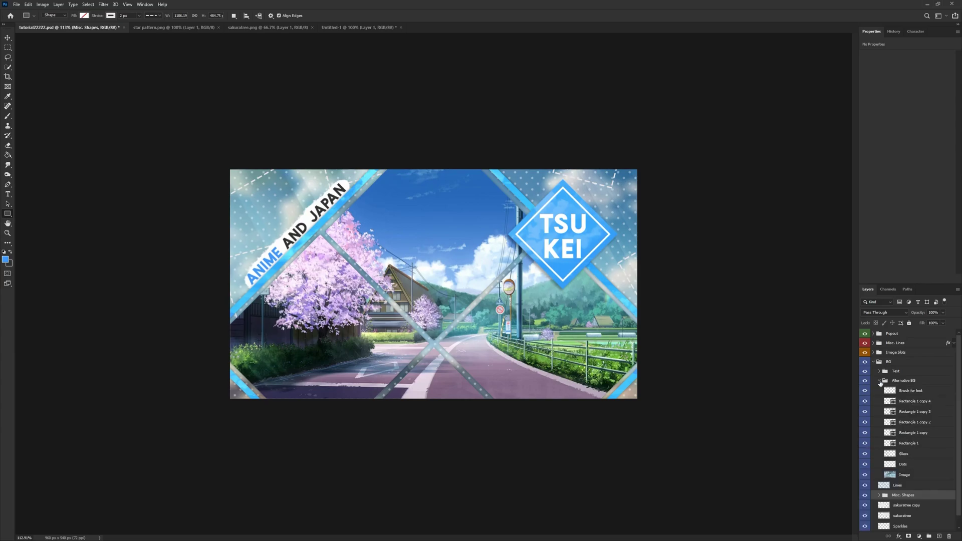
pyautogui.click(903, 475)
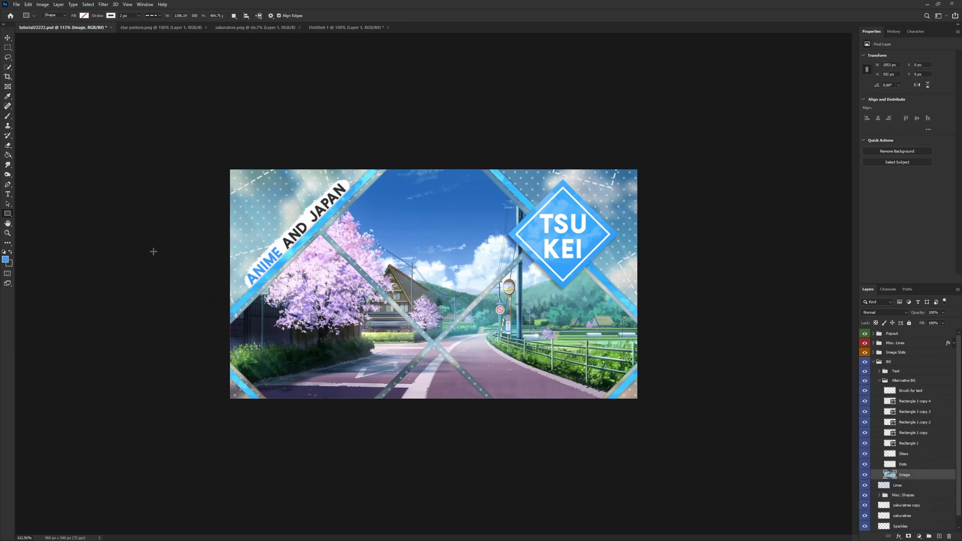
# Try a Field Blur of about 26 px on the Image layer, then cancel it.
pyautogui.click(103, 5)
pyautogui.moveTo(161, 99)
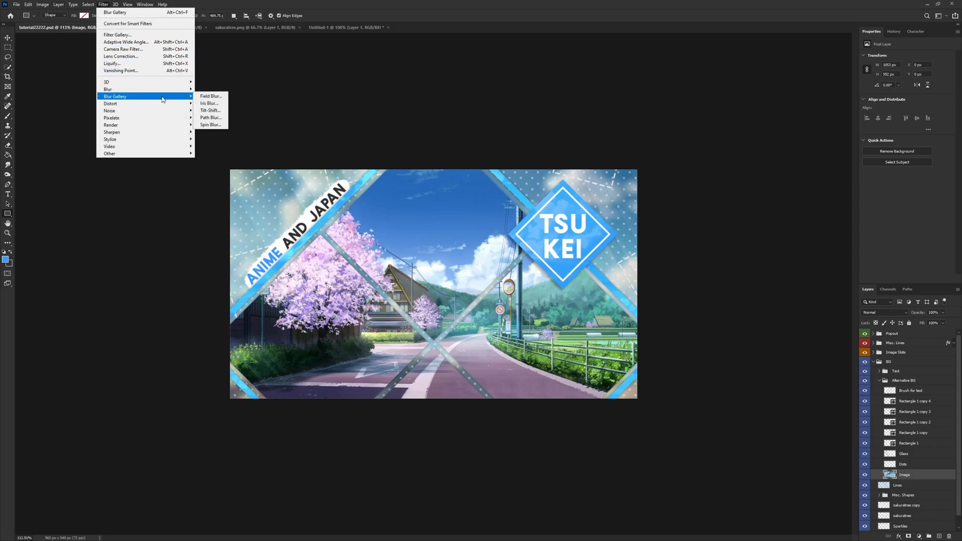
pyautogui.click(210, 90)
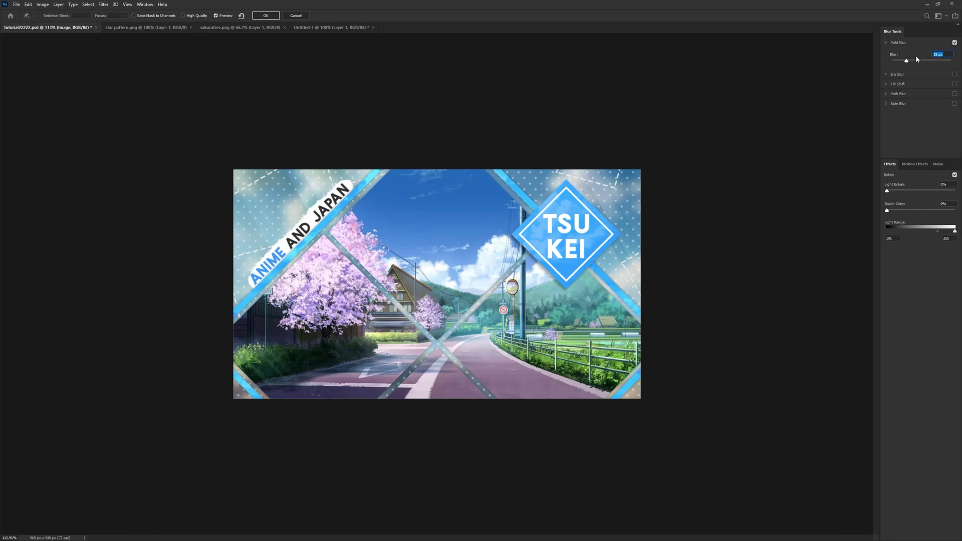
pyautogui.click(917, 59)
pyautogui.moveTo(917, 62); pyautogui.dragTo(912, 61)
pyautogui.click(296, 16)
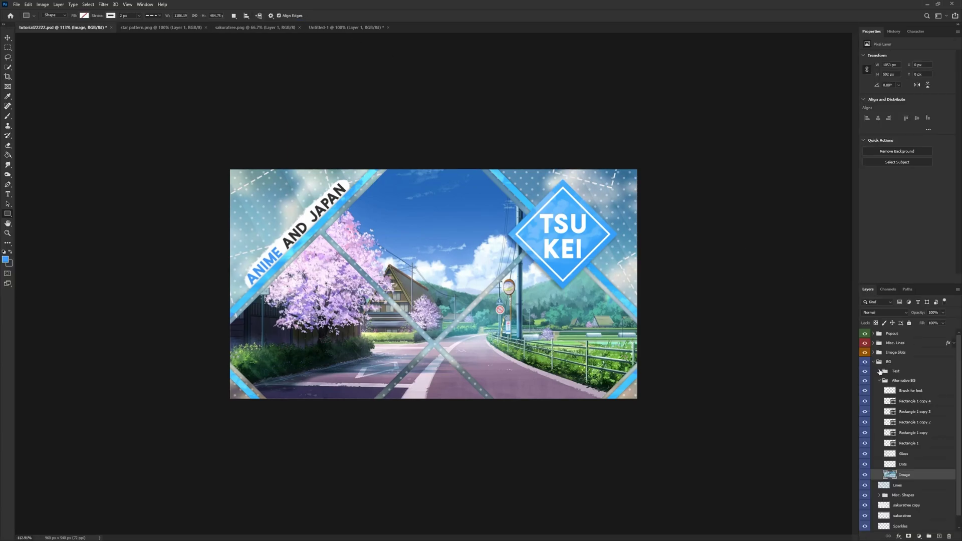
# Step through the Dots, Glass, Rectangle 1 copies and Brush for text layers.
pyautogui.click(907, 465)
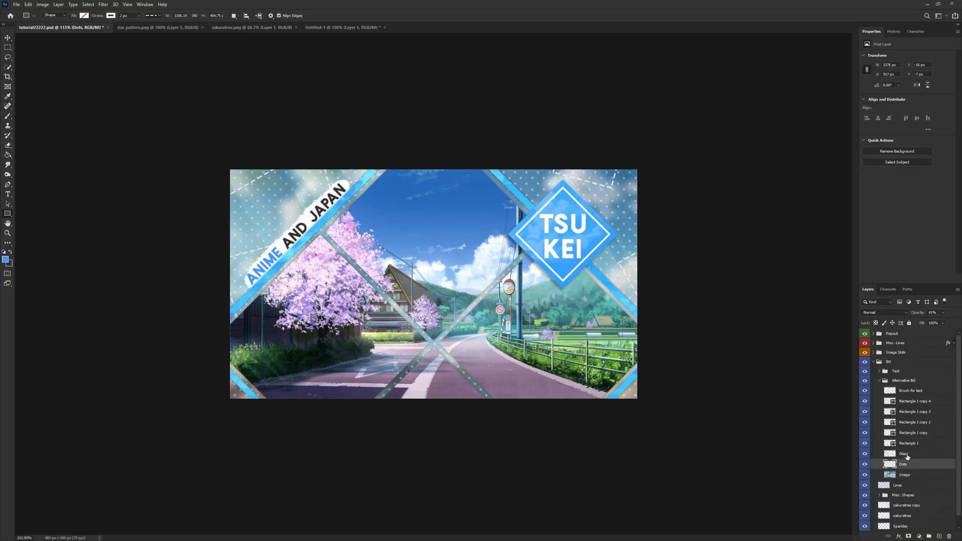
pyautogui.click(907, 456)
pyautogui.click(909, 442)
pyautogui.click(909, 433)
pyautogui.click(909, 411)
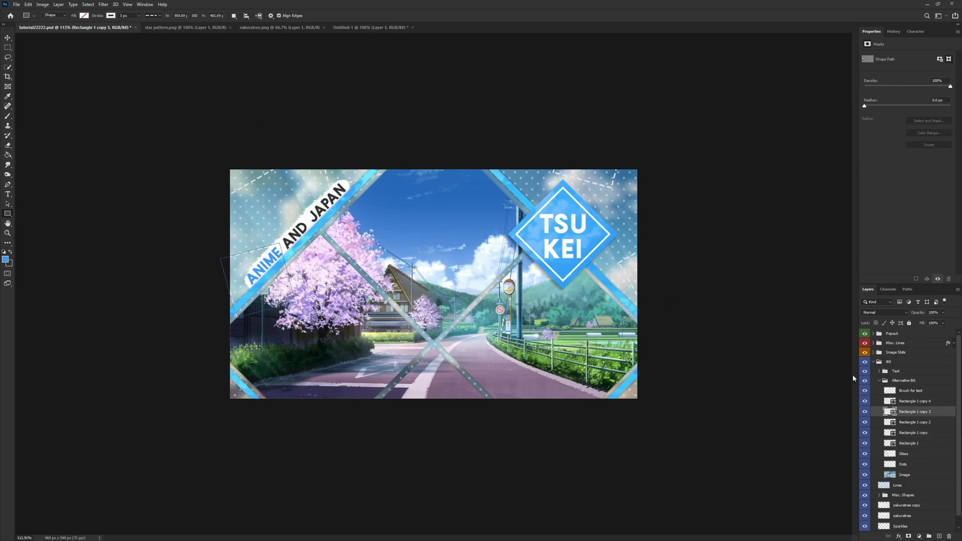
pyautogui.click(911, 391)
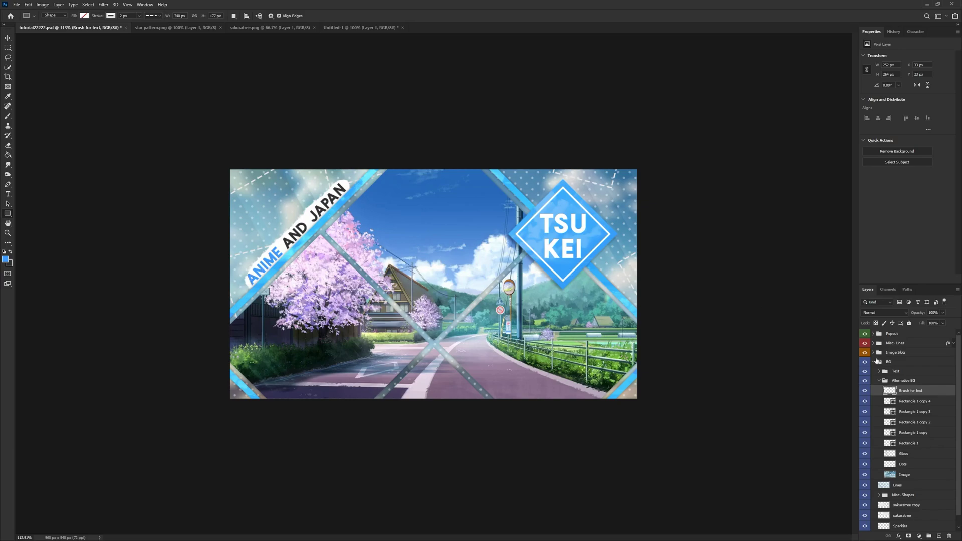
# Briefly toggle the text's white band, then collapse and hide the Alternative BG group.
pyautogui.click(865, 390)
pyautogui.click(864, 390)
pyautogui.click(879, 380)
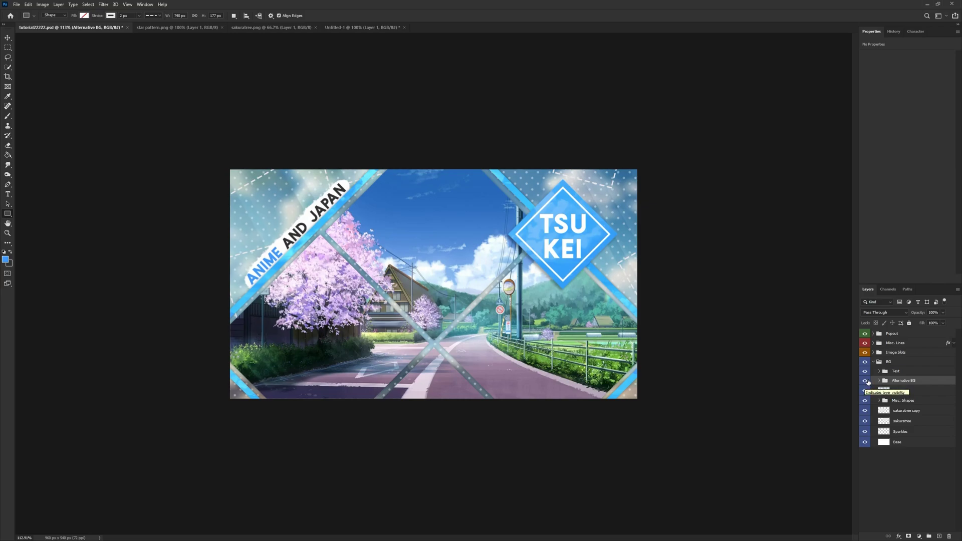
pyautogui.click(867, 380)
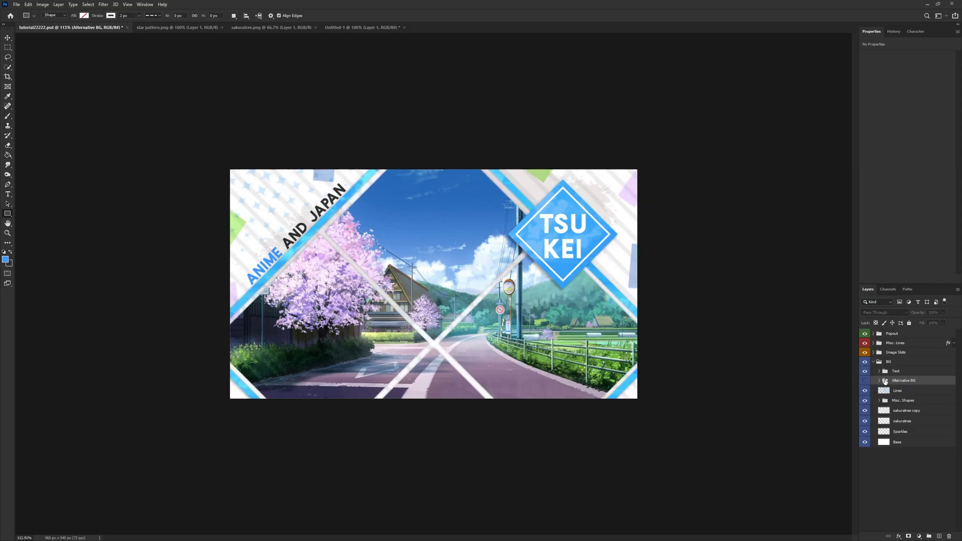
pyautogui.click(874, 474)
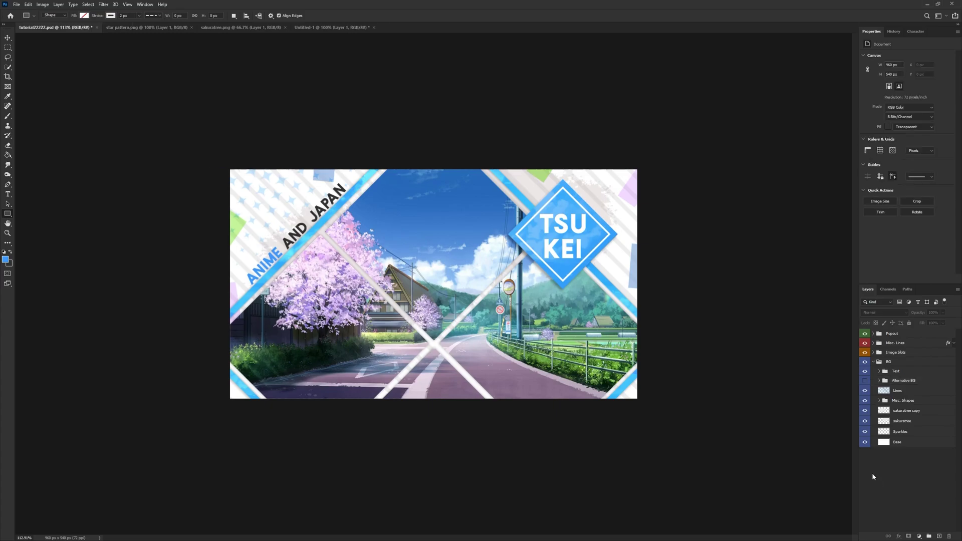
# Create a new blank document 961 px wide and 540 px high from File > New.
pyautogui.click(16, 5)
pyautogui.click(25, 14)
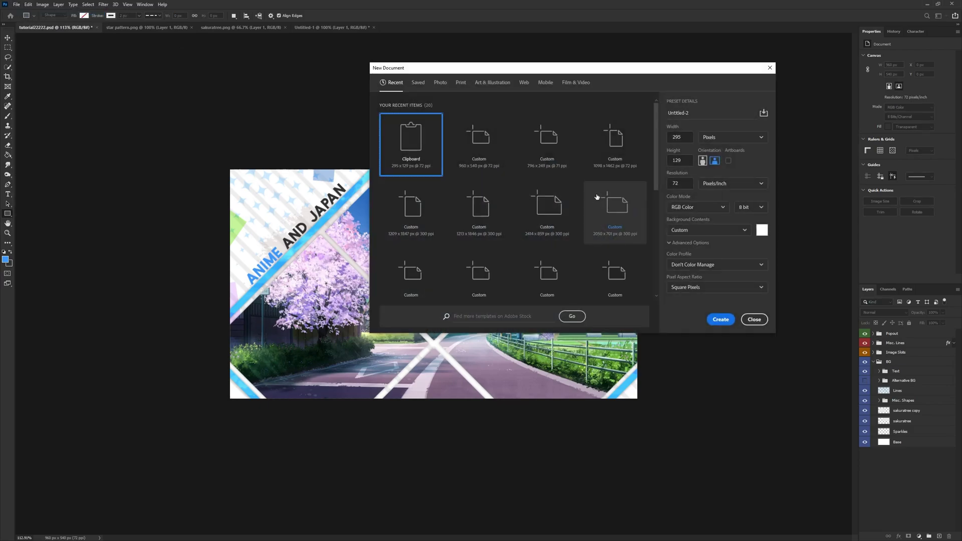
pyautogui.write('960')
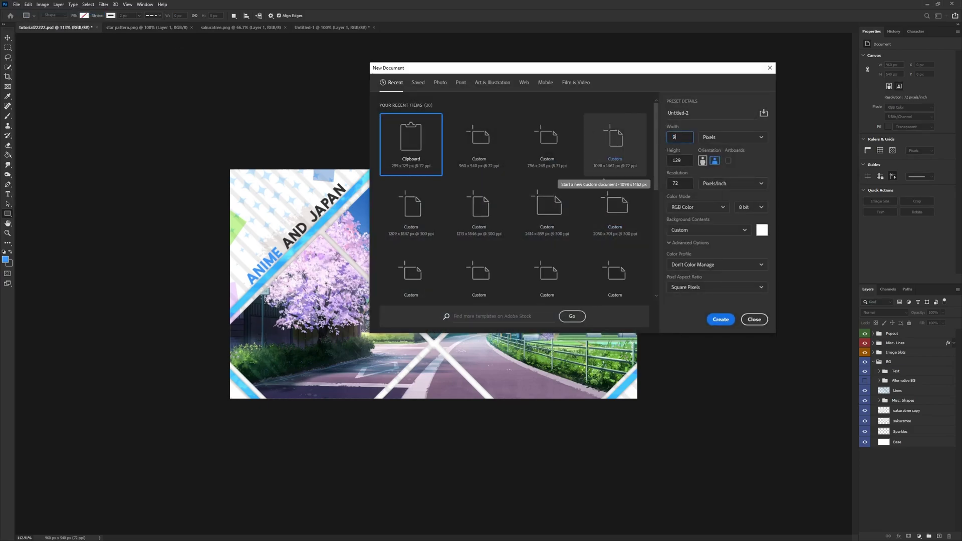
pyautogui.press('BackSpace')
pyautogui.write('1')
pyautogui.click(671, 160)
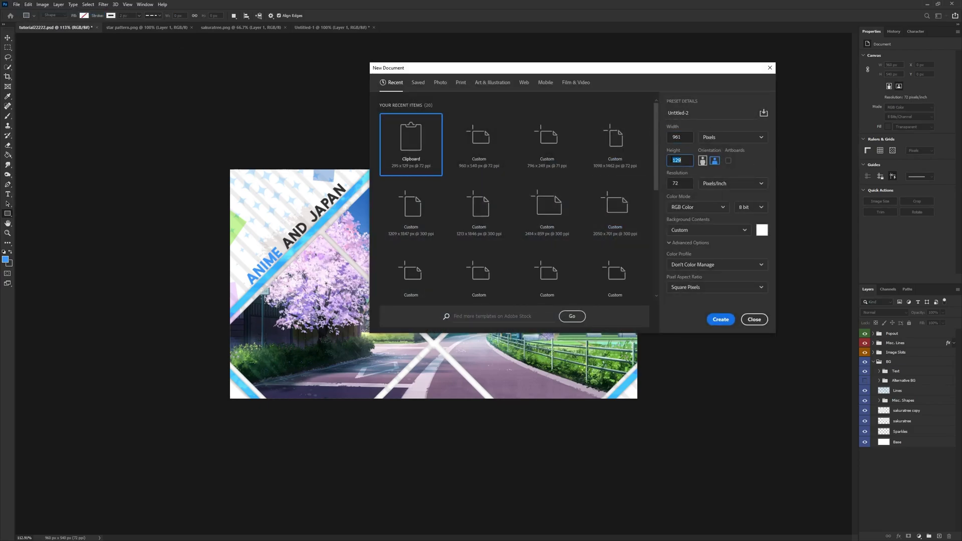
pyautogui.click(676, 160)
pyautogui.write('540')
pyautogui.click(721, 319)
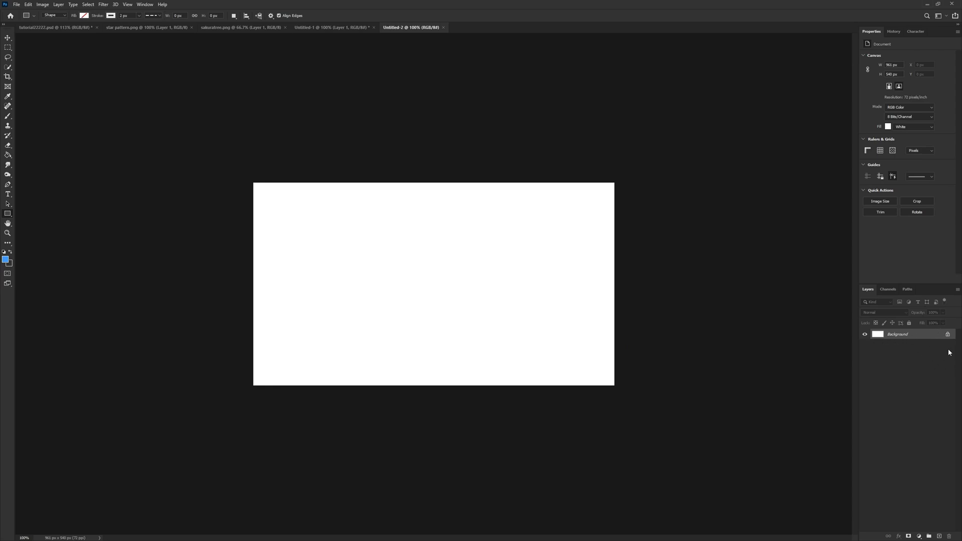
# Unlock the Background, add a layer, and drag the stripe layer in from the thumbnail.
pyautogui.click(947, 337)
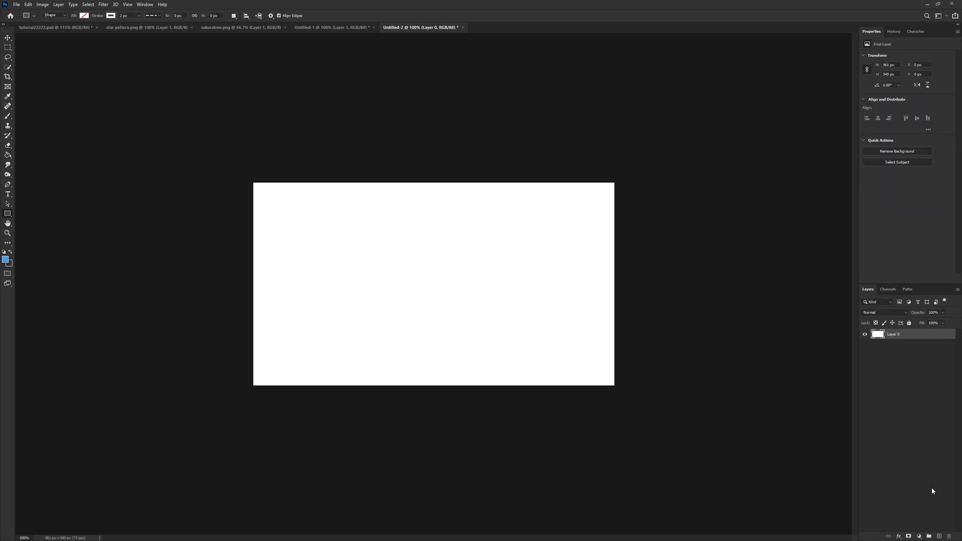
pyautogui.click(940, 536)
pyautogui.click(300, 27)
pyautogui.press('v')
pyautogui.moveTo(363, 240); pyautogui.dragTo(409, 327)
# Set the stripe layer to Luminosity blend mode at 30% opacity.
pyautogui.click(895, 313)
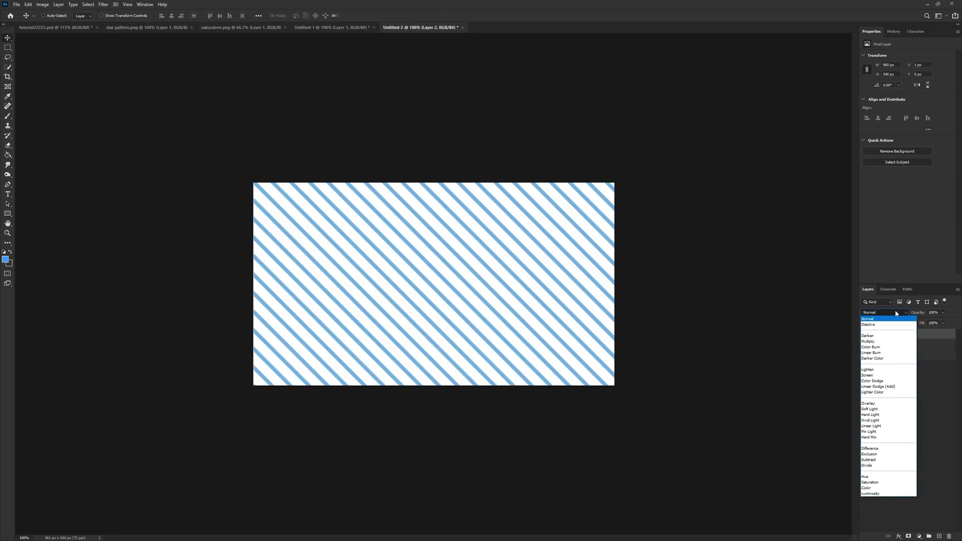
pyautogui.click(882, 493)
pyautogui.click(941, 313)
pyautogui.press('Return')
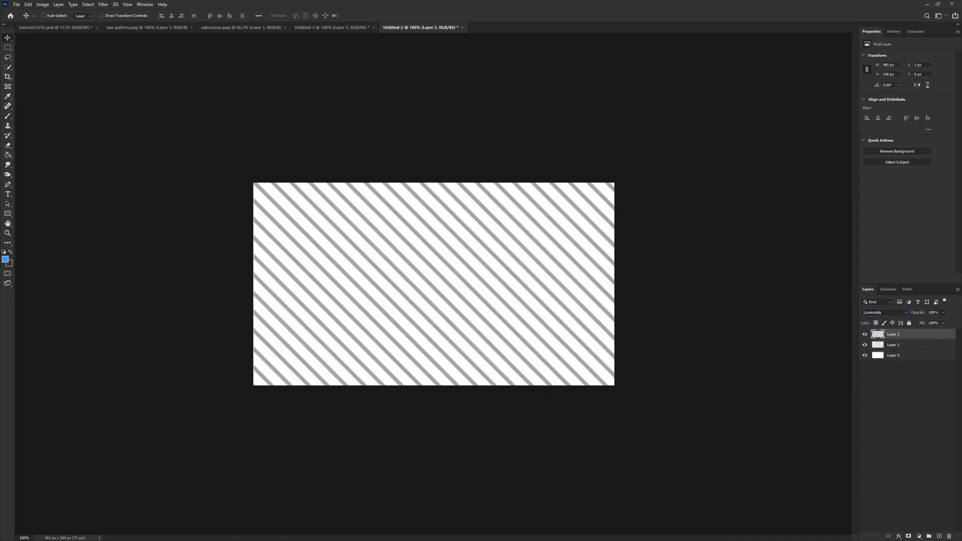
pyautogui.doubleClick(933, 312)
pyautogui.write('30')
pyautogui.press('Return')
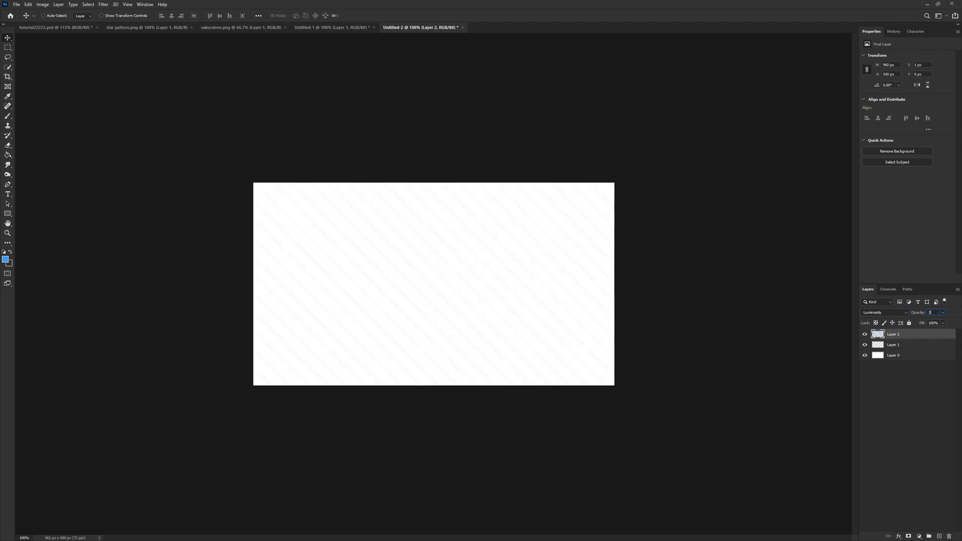
# Group the three layers as 'Base' with an orange colour label.
pyautogui.click(908, 347)
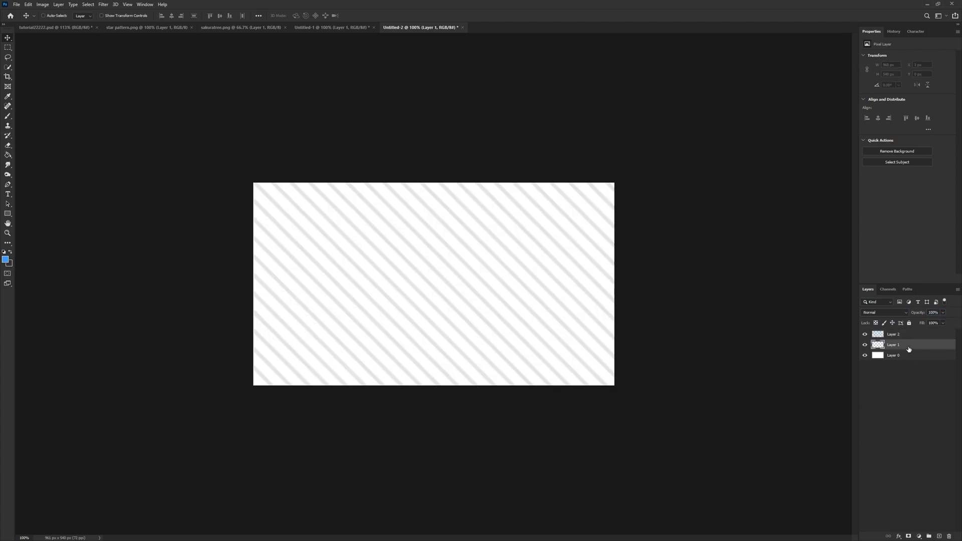
pyautogui.hotkey('ctrl', 'alt', 'a')
pyautogui.hotkey('ctrl', 'g')
pyautogui.doubleClick(892, 333)
pyautogui.write('Base')
pyautogui.press('Return')
pyautogui.rightClick(862, 335)
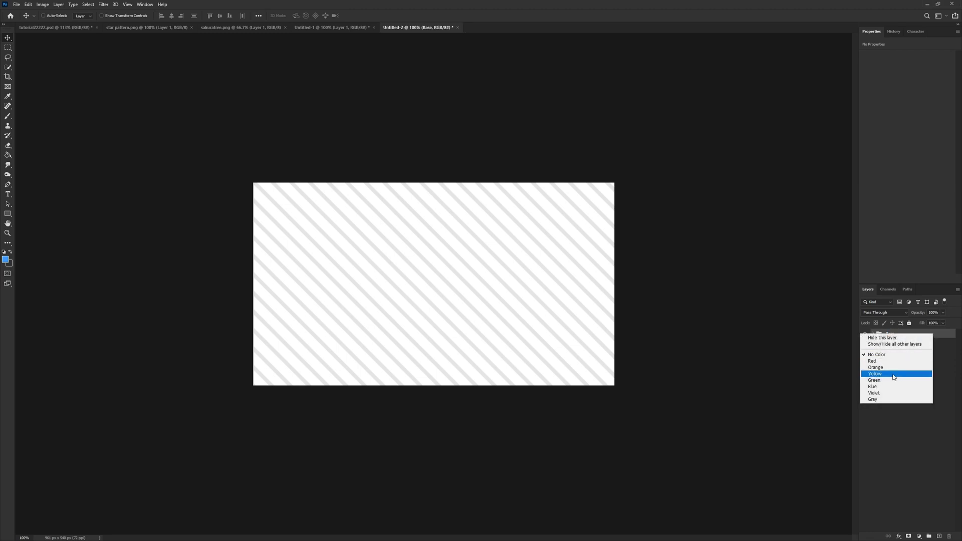
pyautogui.click(877, 367)
# Add a new layer inside a yellow-labelled group named 'Main Images'.
pyautogui.click(939, 536)
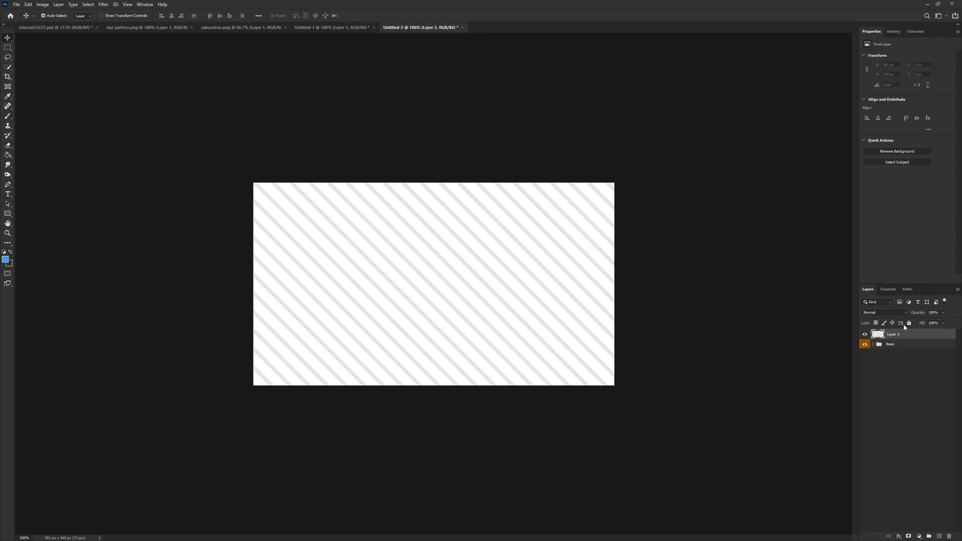
pyautogui.hotkey('ctrl', 'g')
pyautogui.doubleClick(893, 333)
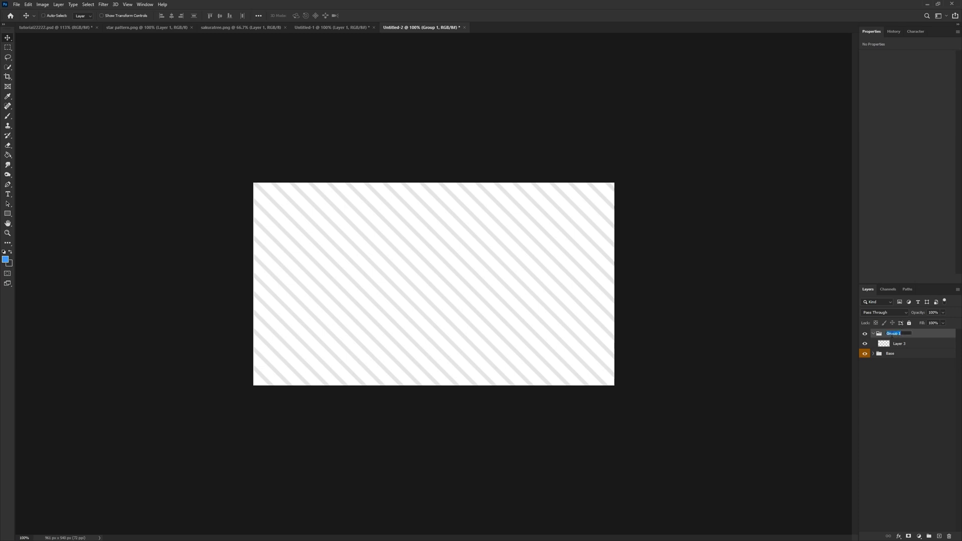
pyautogui.write('Main Images')
pyautogui.press('Return')
pyautogui.rightClick(865, 335)
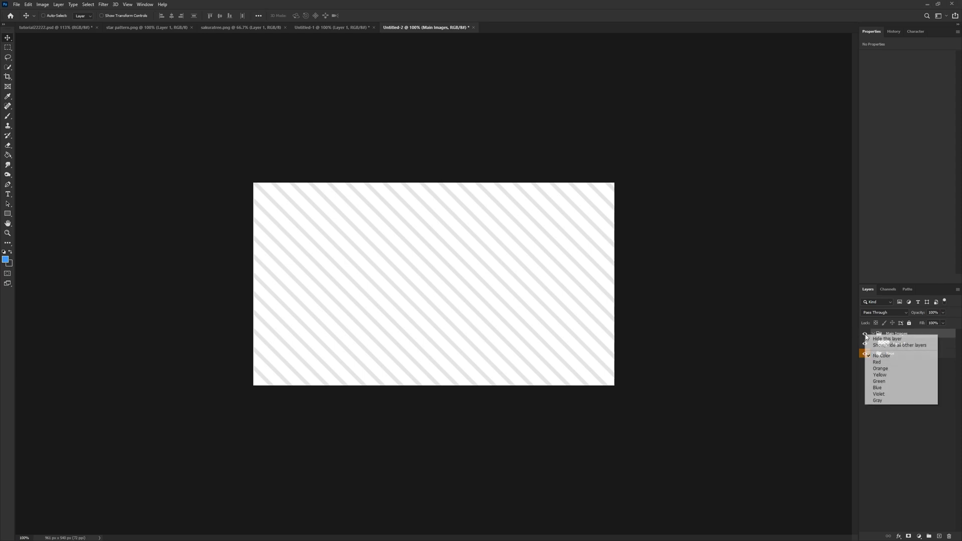
pyautogui.click(880, 374)
pyautogui.hotkey('alt', '[')
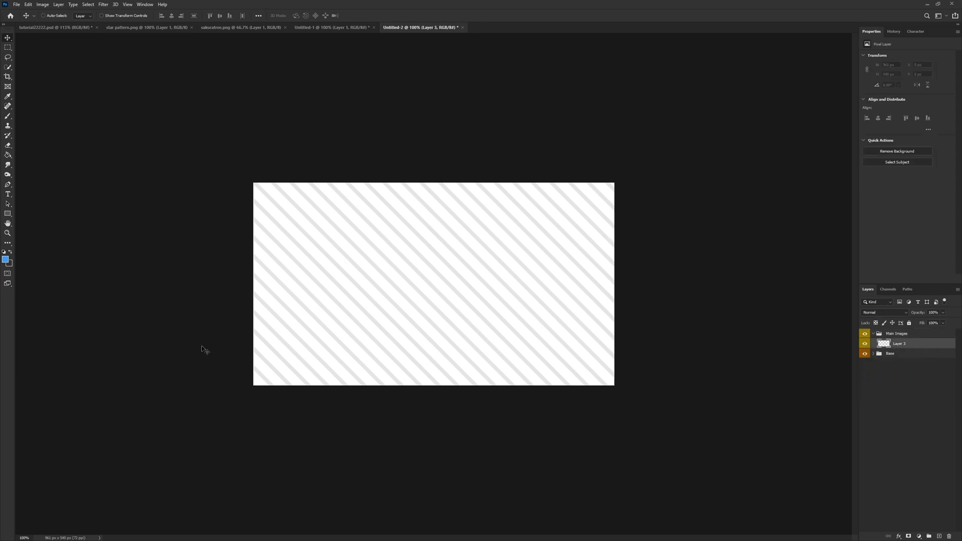
pyautogui.click(5, 215)
# Draw a blue-filled rectangle over the lower middle of the canvas.
pyautogui.click(41, 213)
pyautogui.moveTo(339, 246); pyautogui.dragTo(502, 405)
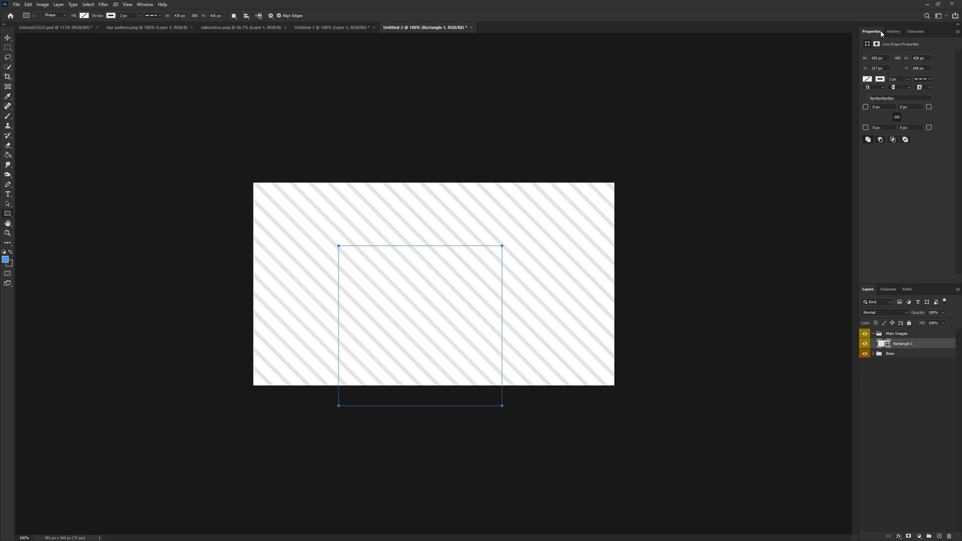
pyautogui.click(145, 4)
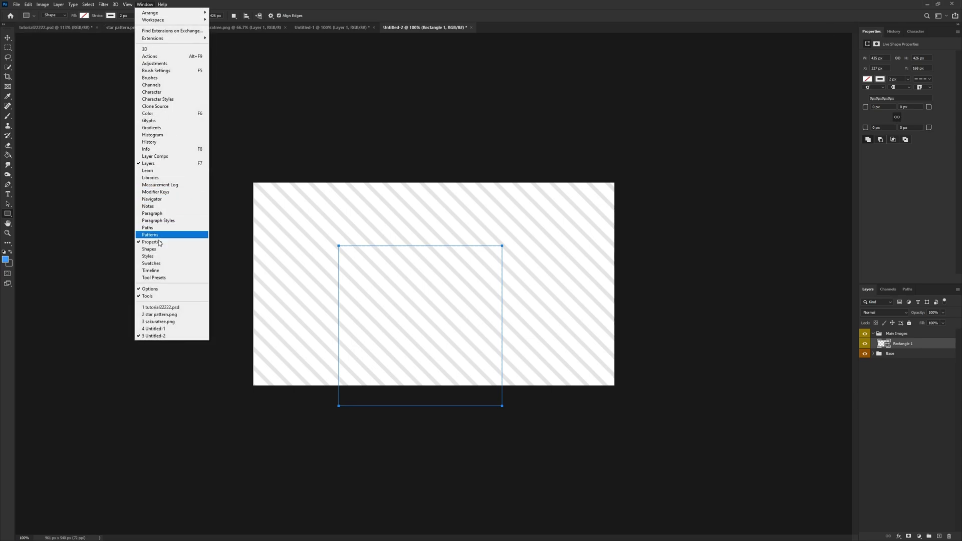
pyautogui.press('Escape')
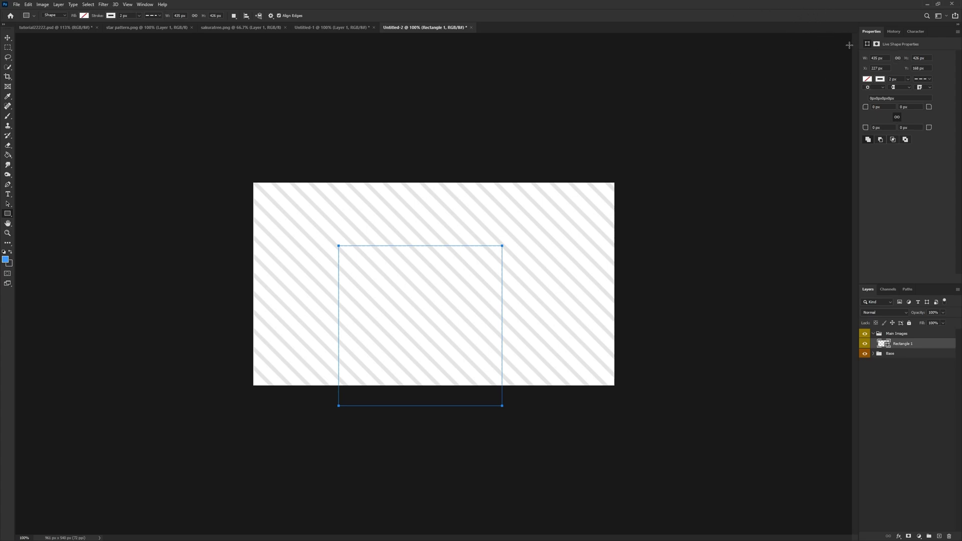
pyautogui.click(867, 80)
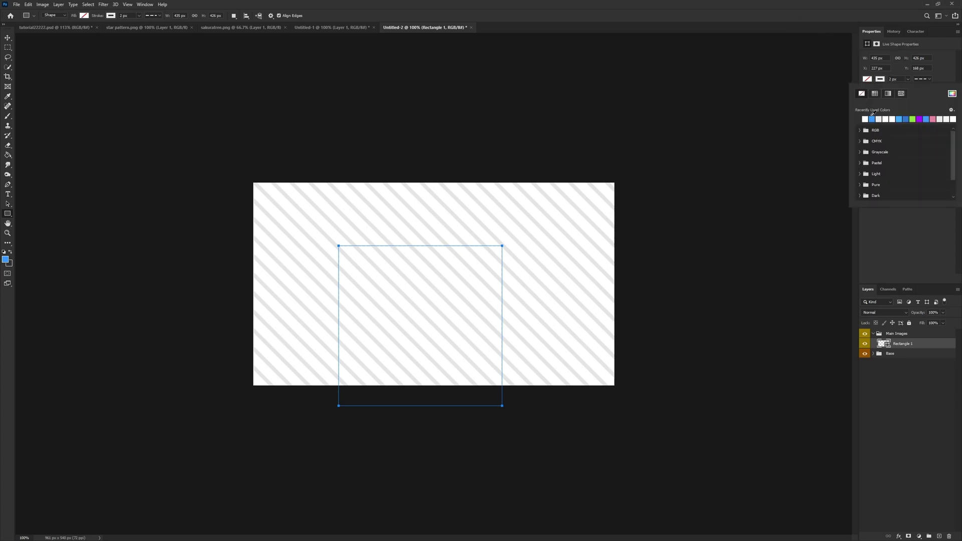
pyautogui.click(872, 118)
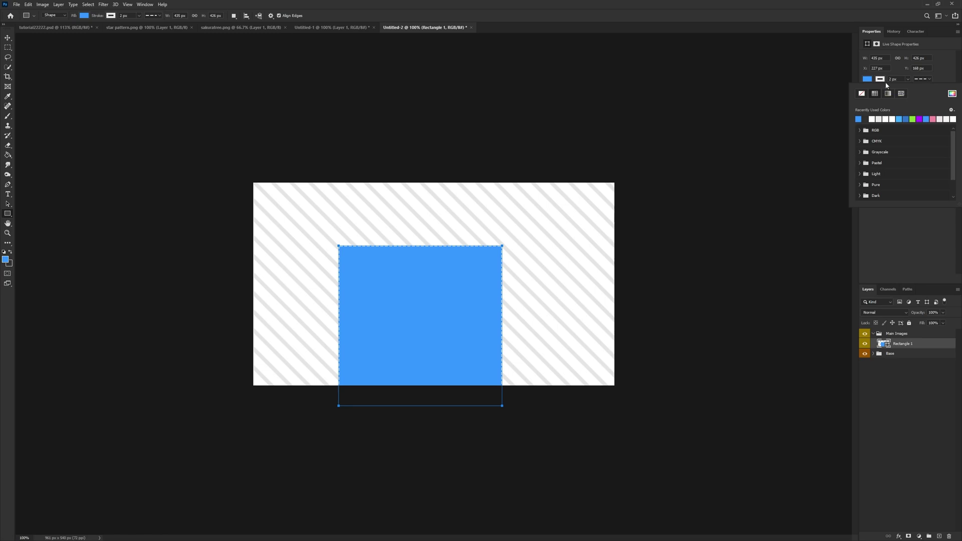
# Remove the rectangle's stroke and make it a 362 × 362 px square.
pyautogui.click(862, 95)
pyautogui.click(886, 56)
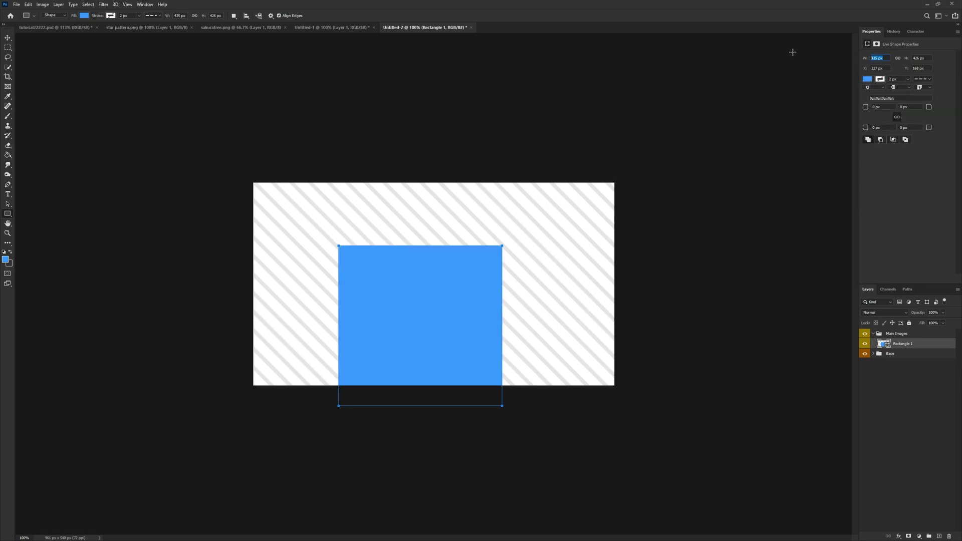
pyautogui.write('362')
pyautogui.press('Return')
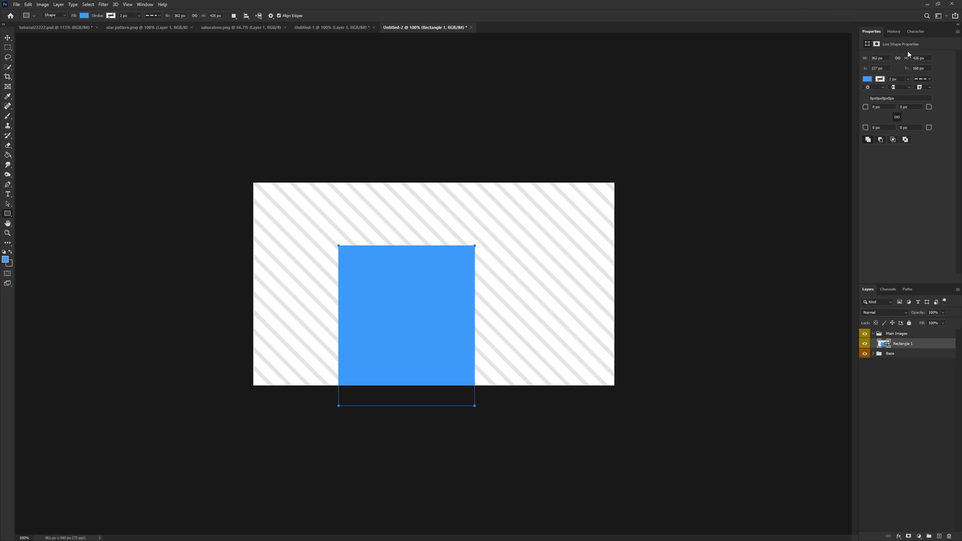
pyautogui.write('362')
pyautogui.press('Return')
# Rotate the square 45° into a diamond and move it down toward the bottom edge.
pyautogui.hotkey('ctrl', 't')
pyautogui.moveTo(499, 232); pyautogui.dragTo(410, 214)
pyautogui.moveTo(413, 297); pyautogui.dragTo(439, 363)
# Commit the transform and place a duplicate diamond at the top edge.
pyautogui.click(354, 16)
pyautogui.hotkey('ctrl', 'j')
pyautogui.press('v')
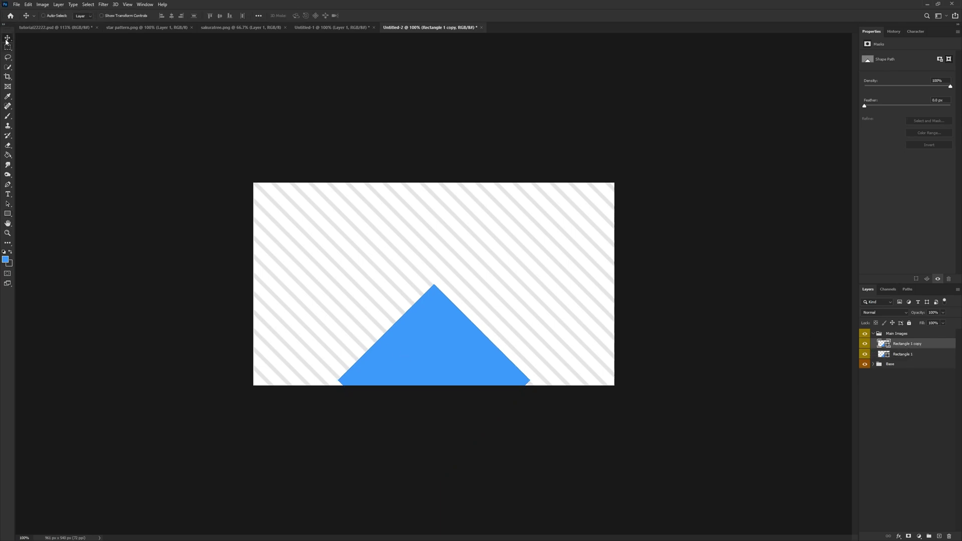
pyautogui.moveTo(445, 375); pyautogui.dragTo(463, 181)
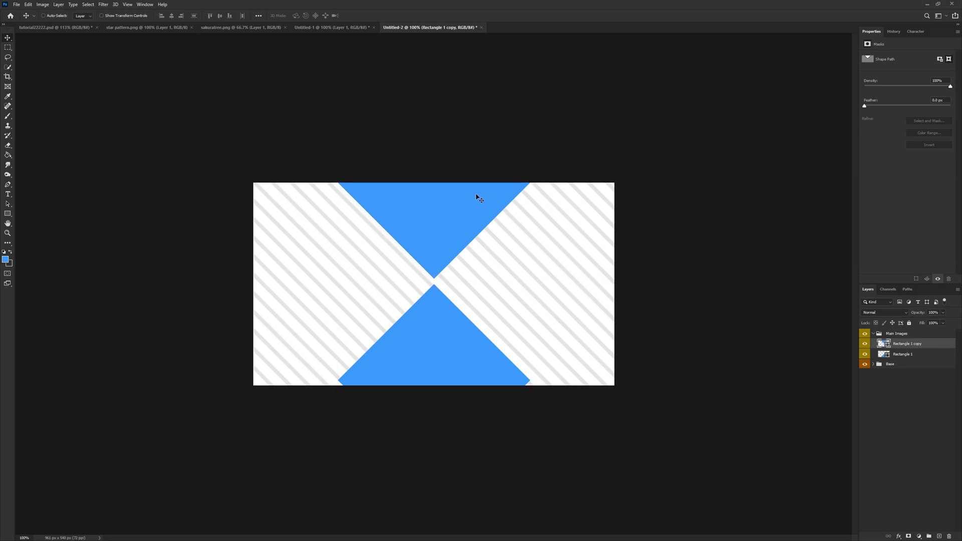
pyautogui.press('Up')
pyautogui.press('Up')
pyautogui.press('Up')
pyautogui.press('Down')
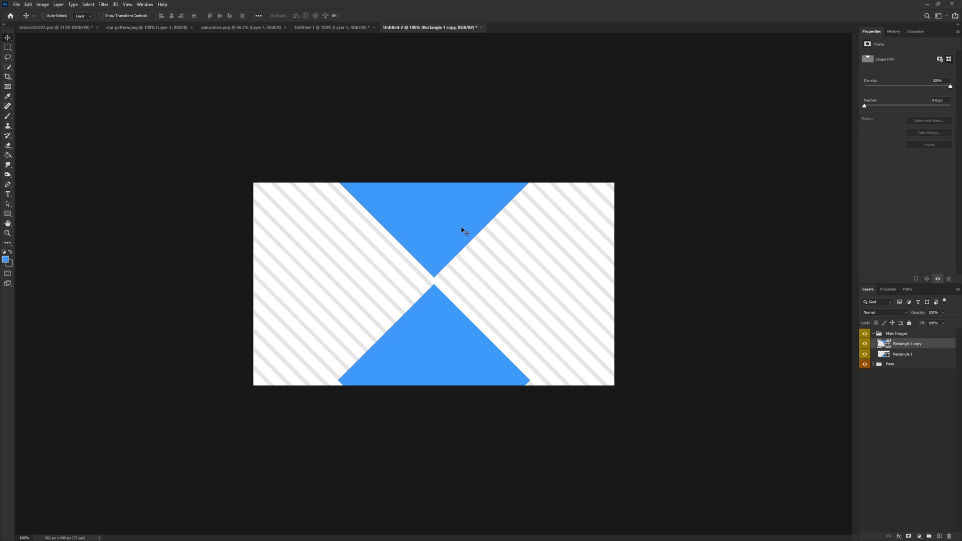
# Duplicate the diamond again and place the copy on the left side.
pyautogui.hotkey('ctrl', 'j')
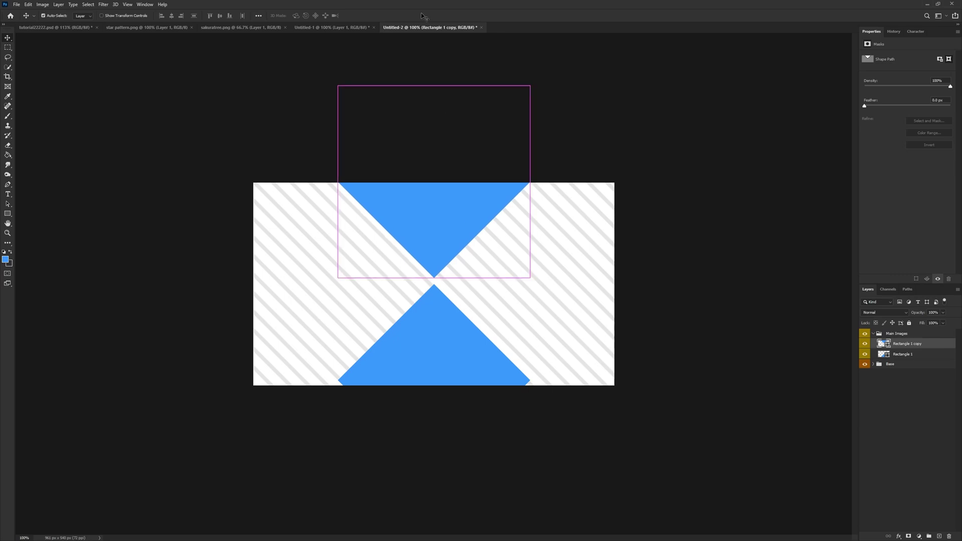
pyautogui.moveTo(455, 182); pyautogui.dragTo(386, 299)
pyautogui.scroll(3, 386, 299)
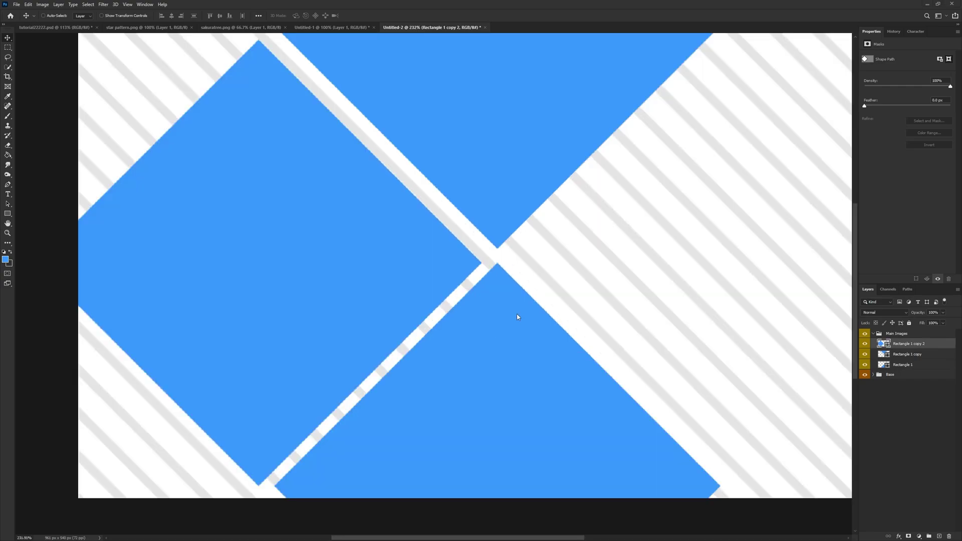
pyautogui.scroll(4, 494, 264)
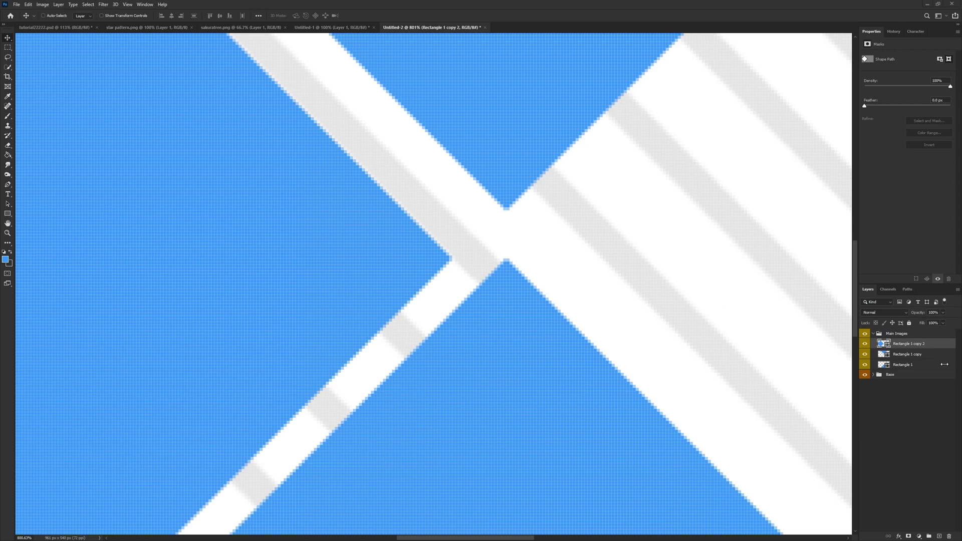
# Nudge the bottom diamond with the arrow keys to even its gap.
pyautogui.click(911, 366)
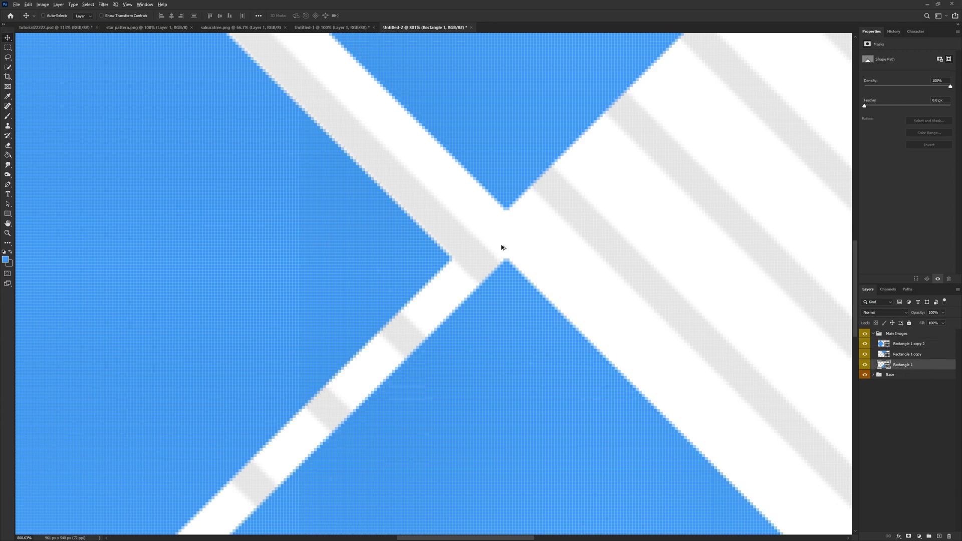
pyautogui.scroll(2, 503, 247)
pyautogui.press('Down')
pyautogui.press('Down')
pyautogui.press('Down')
pyautogui.press('Up')
pyautogui.scroll(-2, 494, 245)
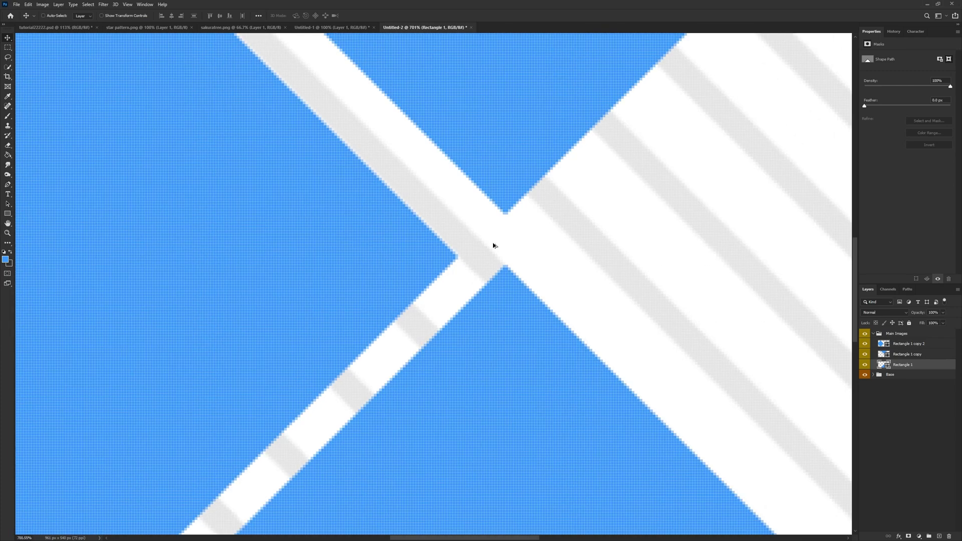
# Shift the left diamond slightly to even the white gap.
pyautogui.click(907, 344)
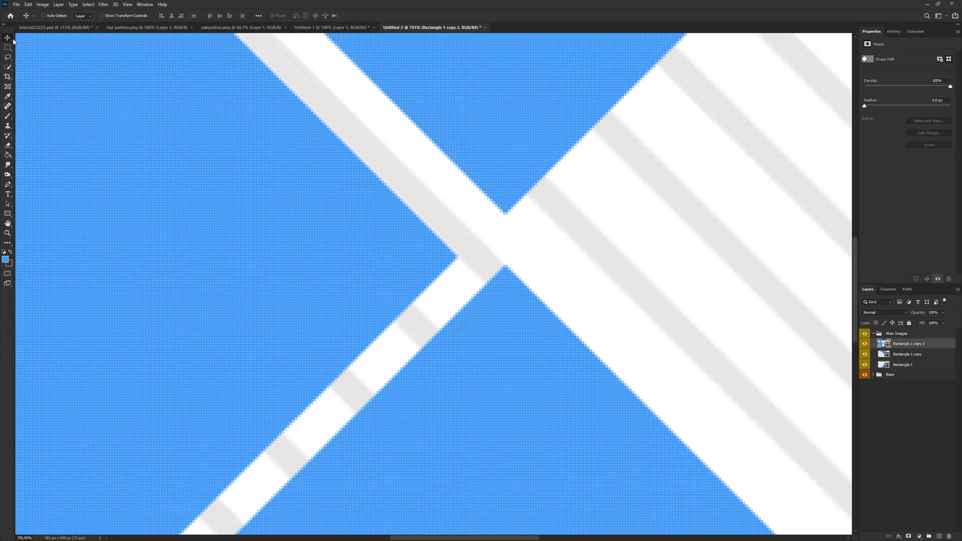
pyautogui.moveTo(388, 236); pyautogui.dragTo(423, 246)
pyautogui.scroll(-1, 429, 310)
pyautogui.scroll(-5, 429, 311)
pyautogui.scroll(9, 450, 347)
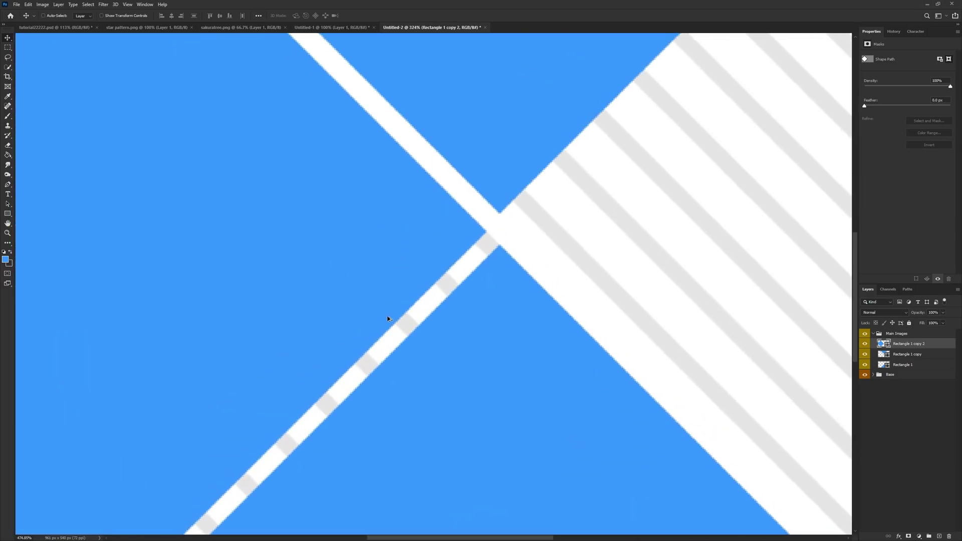
pyautogui.scroll(-2, 489, 205)
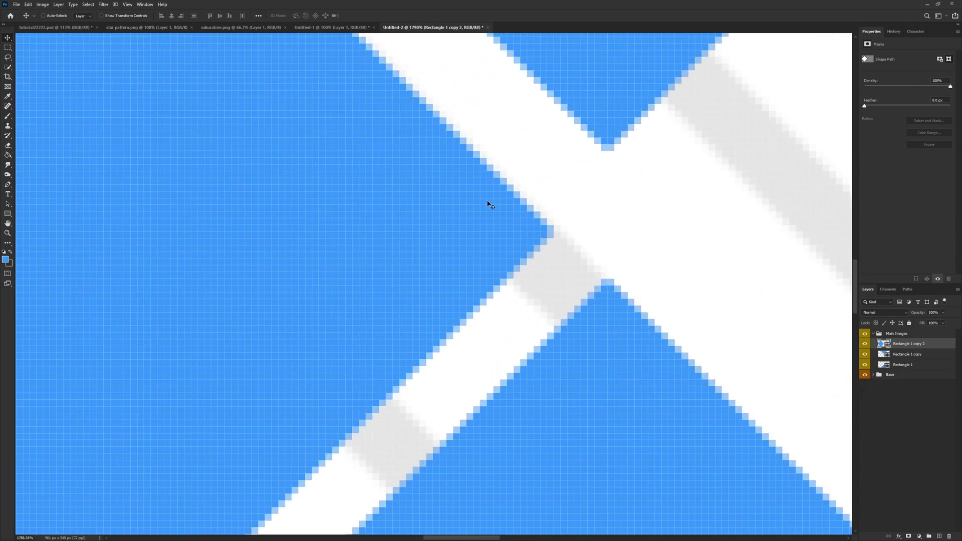
pyautogui.scroll(-3, 505, 216)
pyautogui.scroll(-2, 556, 236)
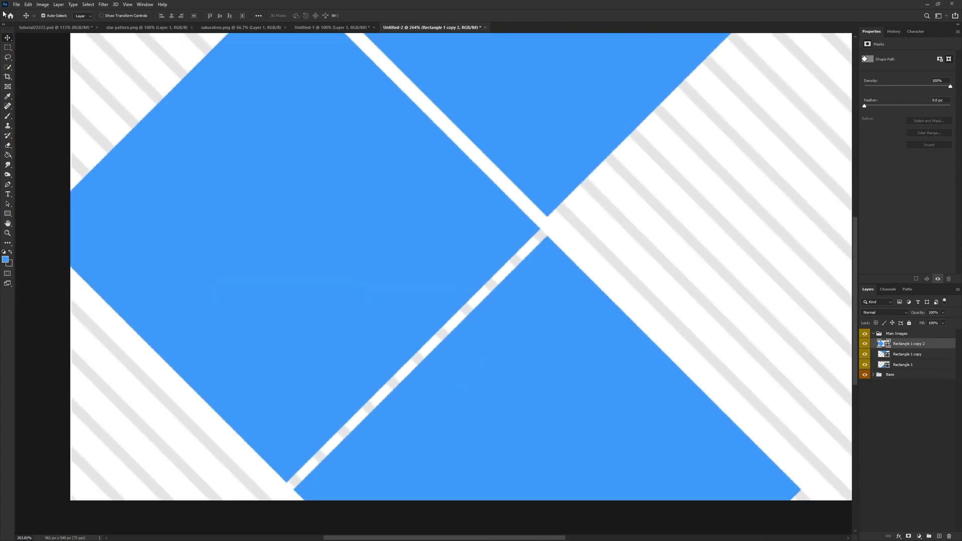
# Place a duplicate diamond on the right side of the X.
pyautogui.moveTo(321, 294); pyautogui.dragTo(693, 264)
pyautogui.scroll(10, 486, 229)
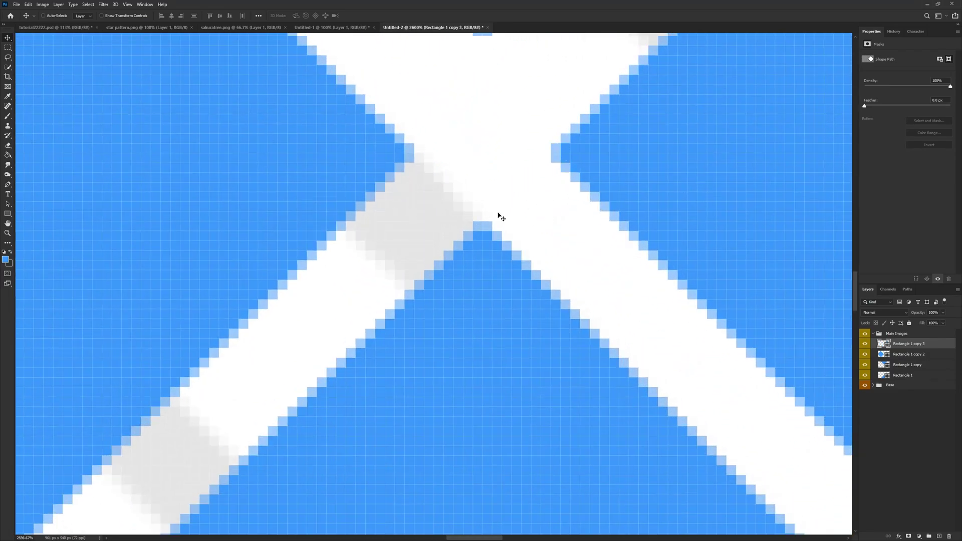
pyautogui.scroll(-10, 666, 198)
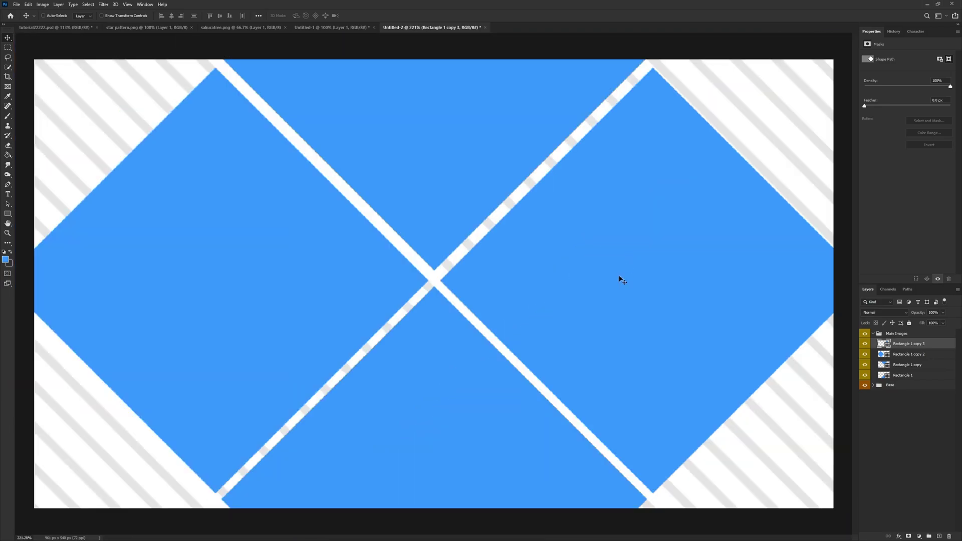
# Move the top diamond down about 3 px to balance the gaps.
pyautogui.click(906, 364)
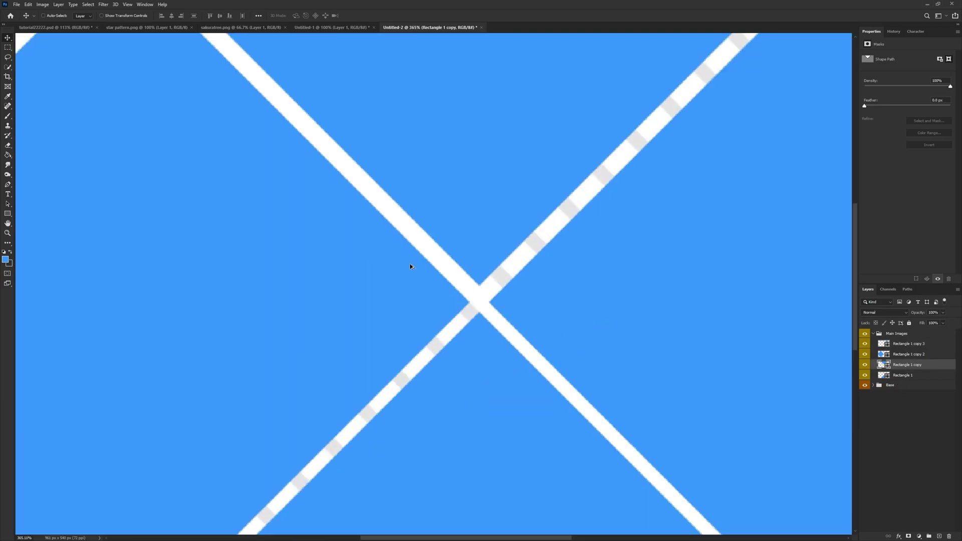
pyautogui.scroll(6, 411, 253)
pyautogui.moveTo(431, 255); pyautogui.dragTo(433, 263)
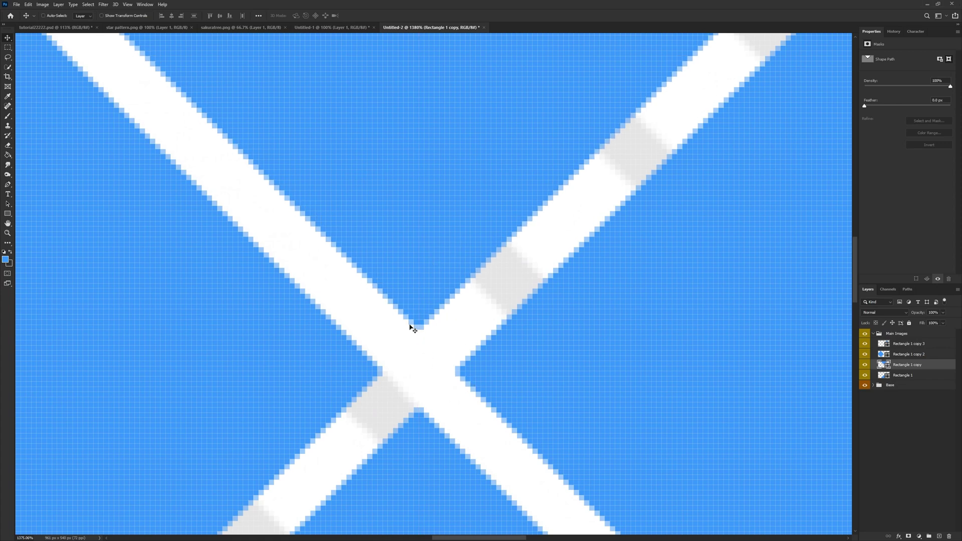
pyautogui.scroll(-7, 468, 329)
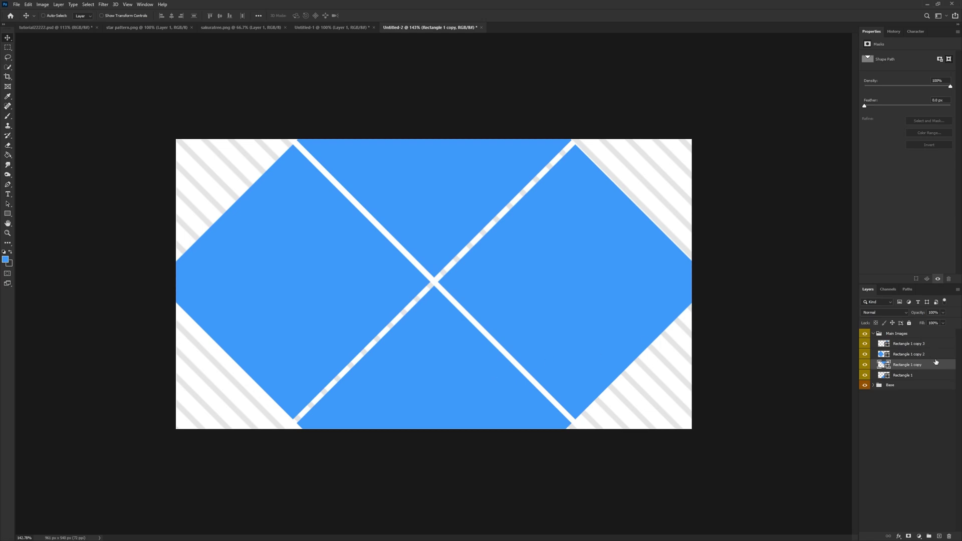
# Rename the four diamond layers Bottom, Top, Left and Right.
pyautogui.doubleClick(902, 376)
pyautogui.write('Bottom')
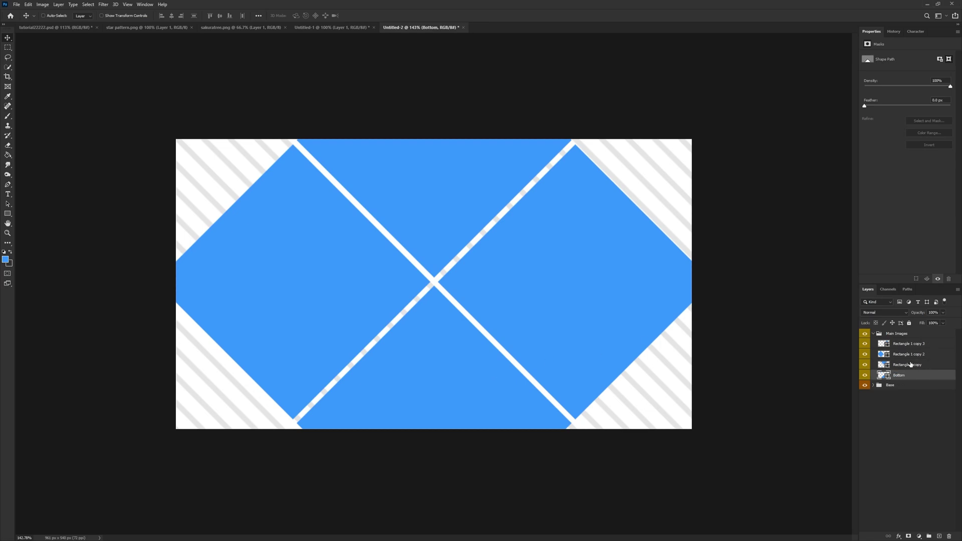
pyautogui.doubleClick(909, 364)
pyautogui.write('Top')
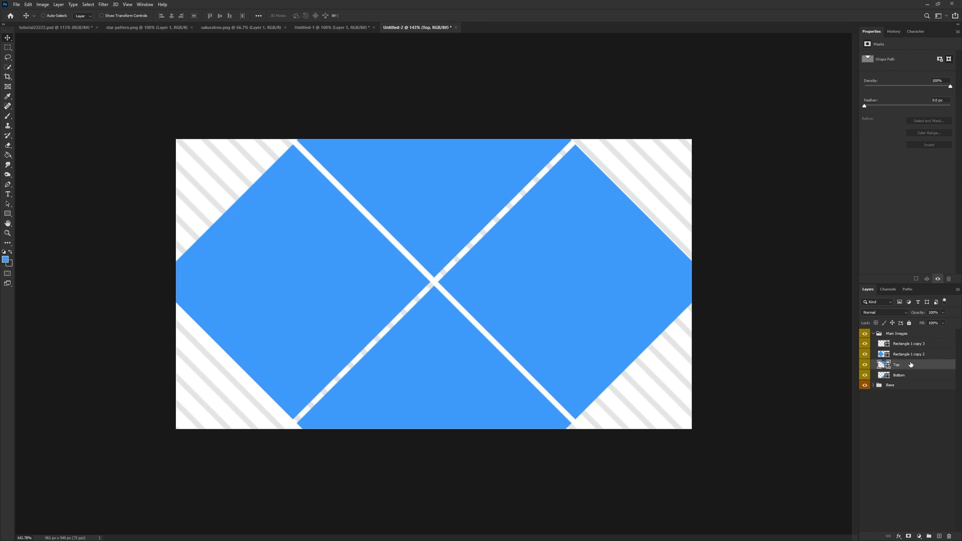
pyautogui.doubleClick(908, 354)
pyautogui.write('Left')
pyautogui.press('Return')
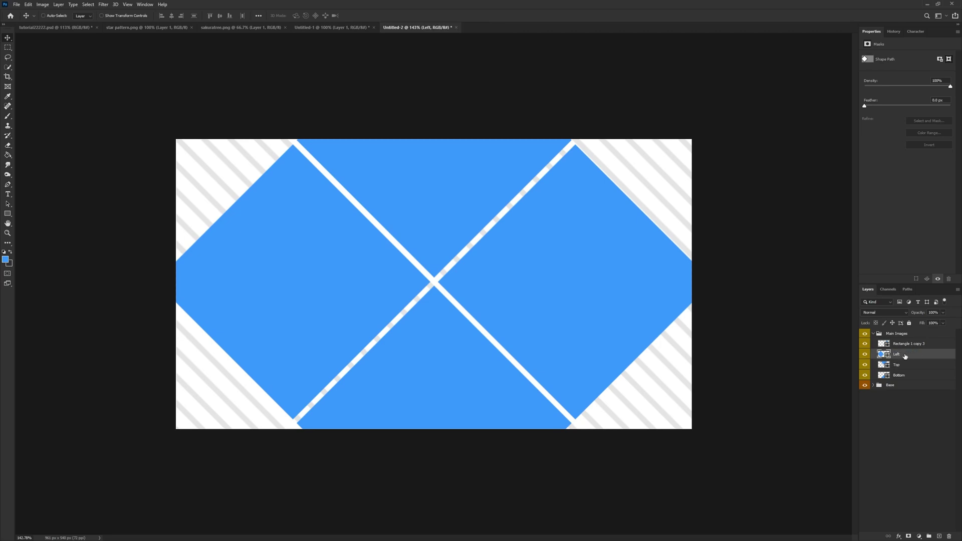
pyautogui.doubleClick(908, 343)
pyautogui.write('Right')
pyautogui.press('Return')
# Select all four diamonds and move the X lower on the canvas.
pyautogui.keyDown('shift'); pyautogui.click(908, 376); pyautogui.keyUp('shift')
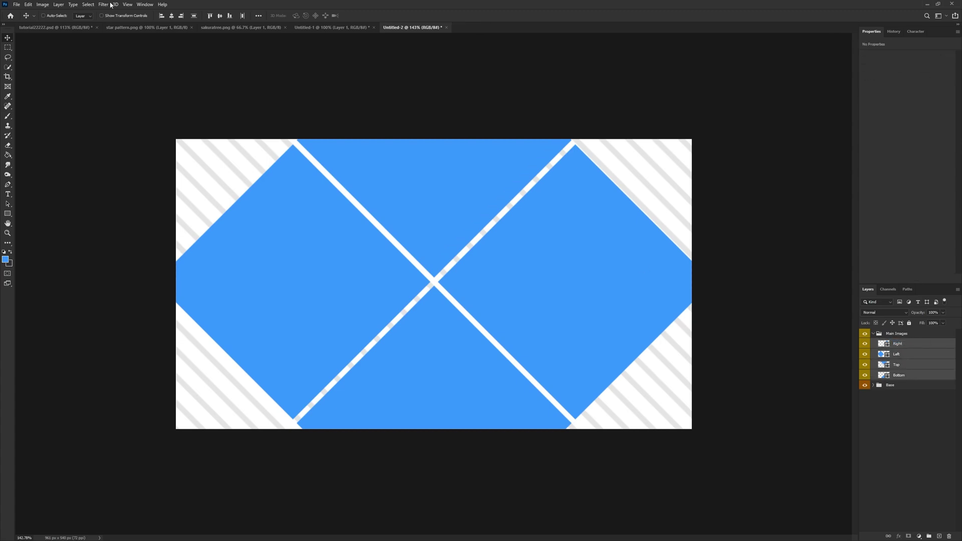
pyautogui.moveTo(466, 193); pyautogui.dragTo(453, 270)
pyautogui.scroll(-3, 453, 436)
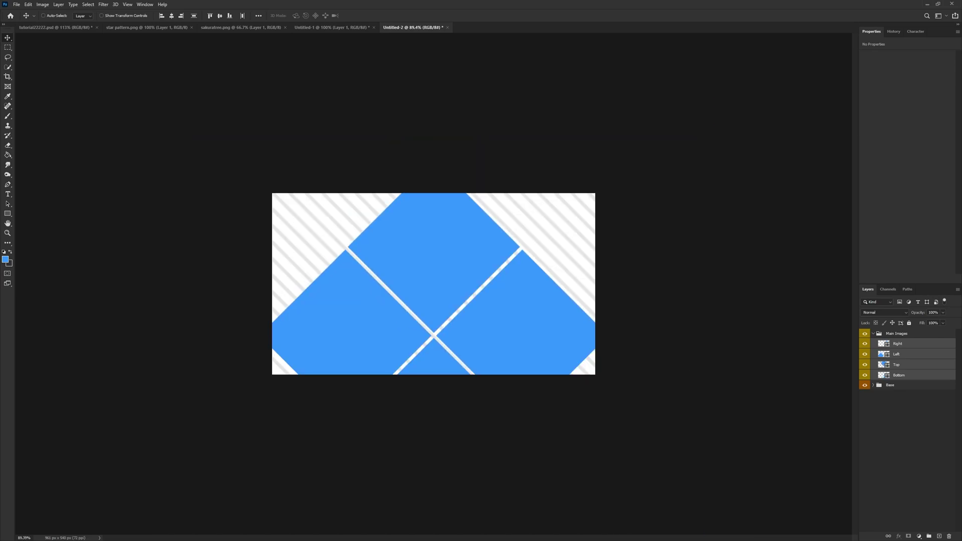
# Add a Drop Shadow at 34% opacity to the Right diamond.
pyautogui.click(907, 346)
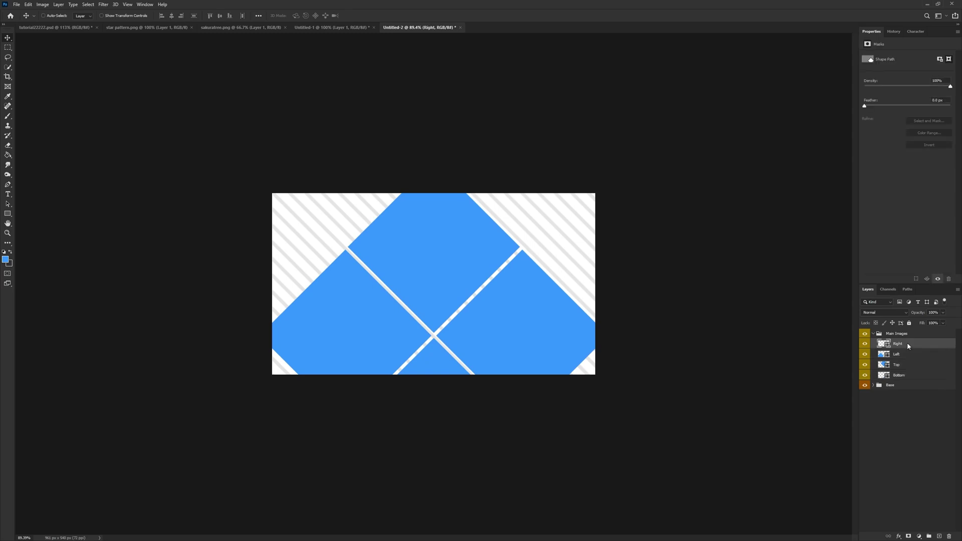
pyautogui.rightClick(907, 346)
pyautogui.click(870, 36)
pyautogui.click(608, 471)
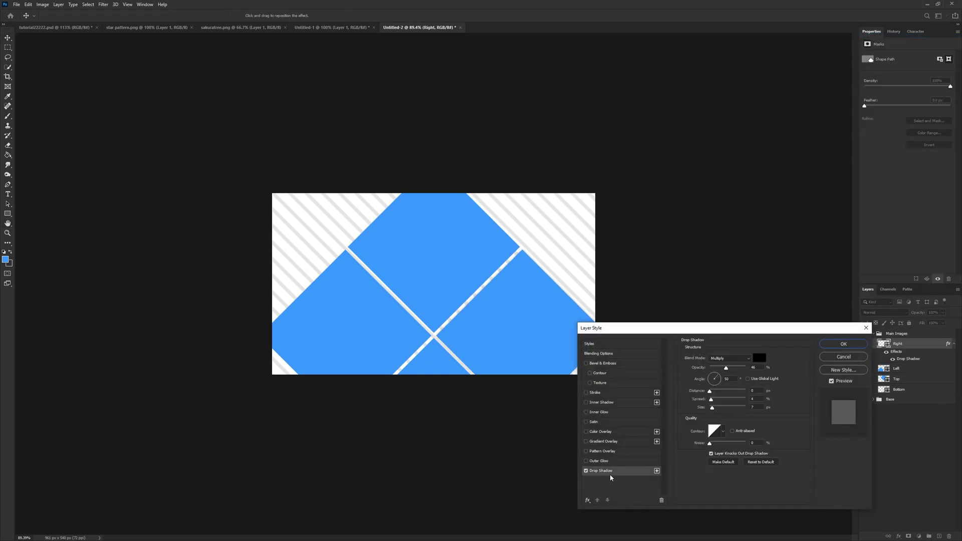
pyautogui.click(754, 367)
pyautogui.write('34')
pyautogui.click(844, 344)
# Copy Right's layer style and paste it onto the Left, Top and Bottom diamonds.
pyautogui.rightClick(909, 347)
pyautogui.click(883, 197)
pyautogui.rightClick(897, 354)
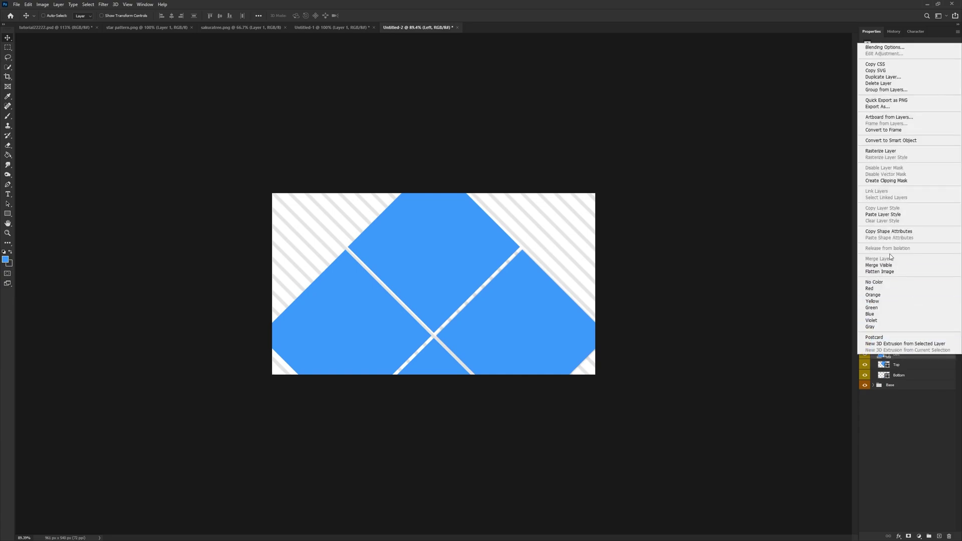
pyautogui.click(887, 214)
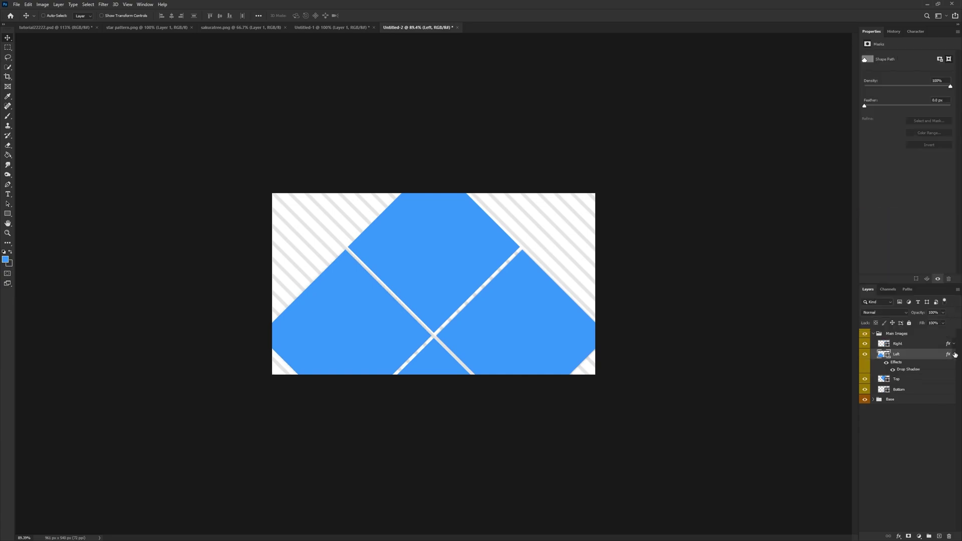
pyautogui.click(954, 354)
pyautogui.rightClick(902, 364)
pyautogui.click(888, 226)
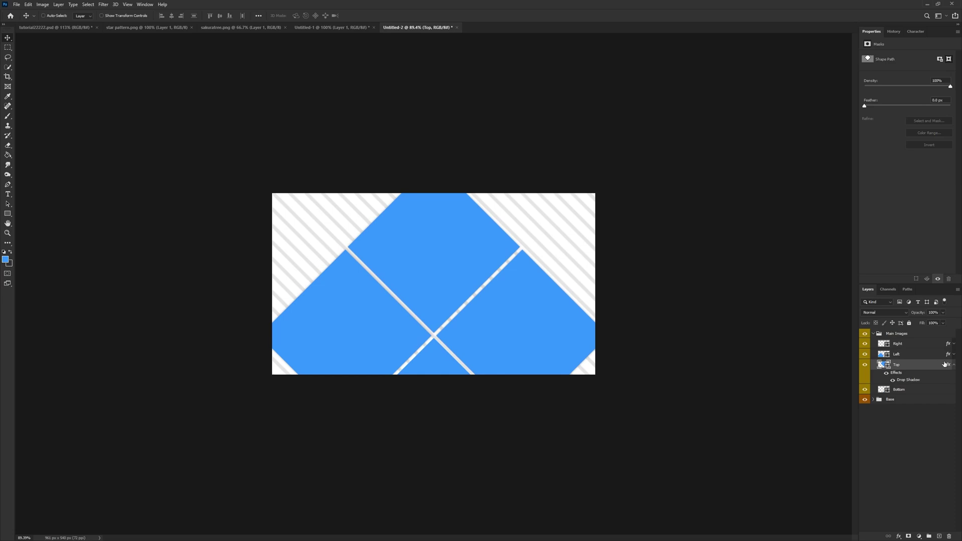
pyautogui.click(954, 365)
pyautogui.rightClick(902, 375)
pyautogui.click(888, 237)
pyautogui.click(954, 375)
pyautogui.click(900, 335)
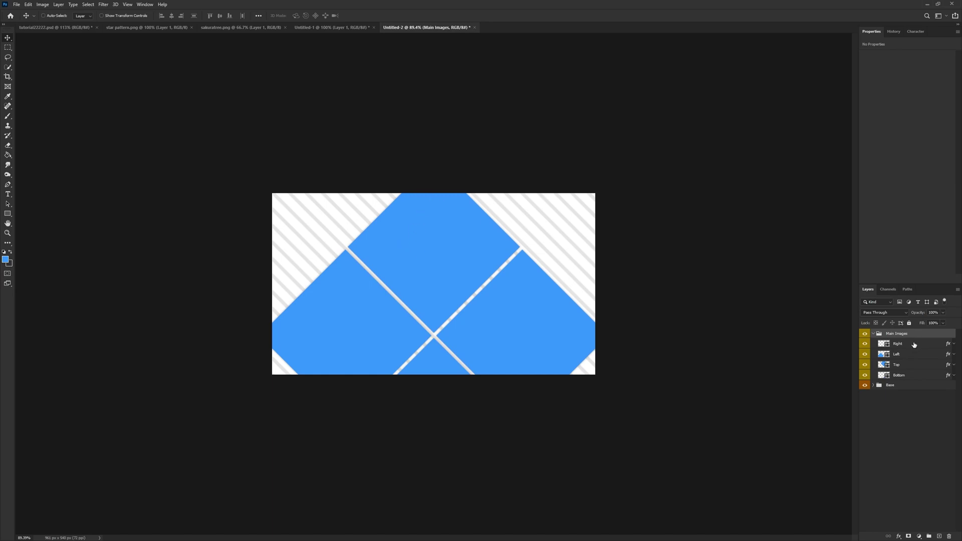
# Paste the cherry-blossom street image above the Right layer and scale it to fill the canvas.
pyautogui.click(914, 345)
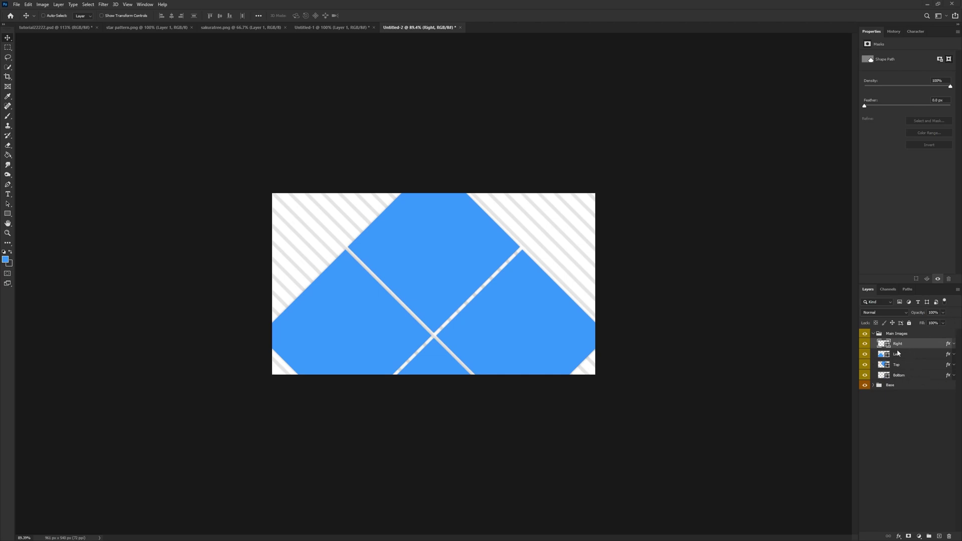
pyautogui.hotkey('ctrl', 'v')
pyautogui.hotkey('ctrl', 't')
pyautogui.hotkey('ctrl', '-')
pyautogui.hotkey('ctrl', '-')
pyautogui.moveTo(642, 400); pyautogui.dragTo(506, 326)
pyautogui.hotkey('ctrl', '0')
pyautogui.click(372, 16)
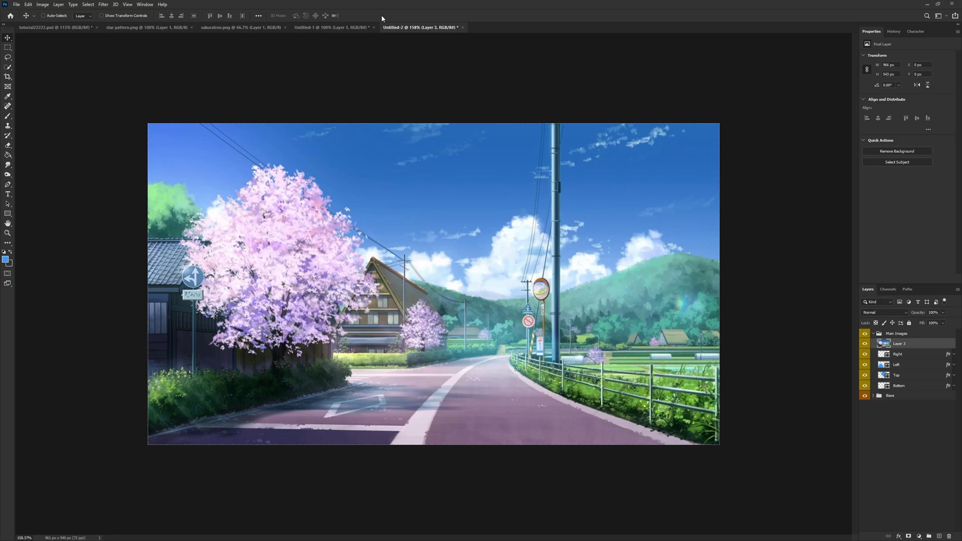
# Clip the street scene to the Right diamond, then add clipped copies for Left, Top and Bottom.
pyautogui.rightClick(913, 346)
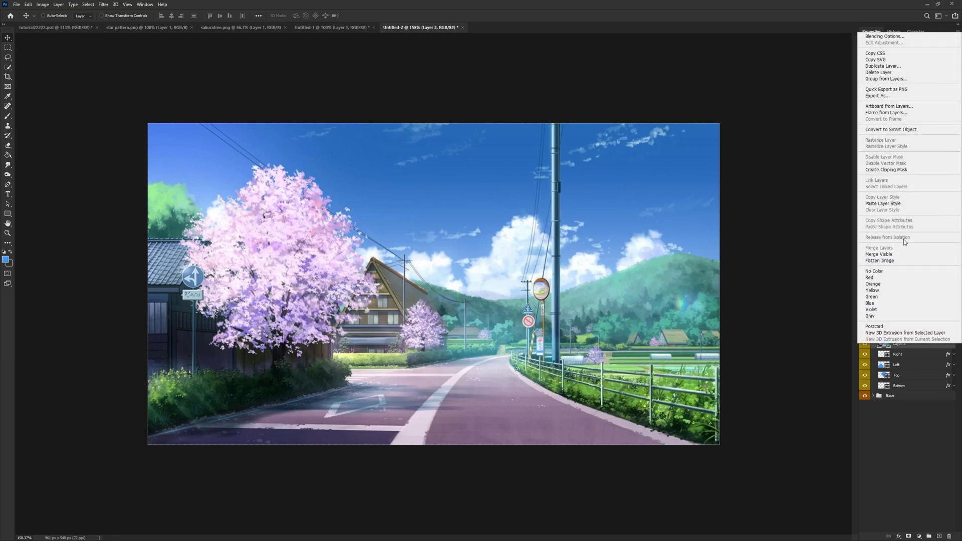
pyautogui.click(892, 171)
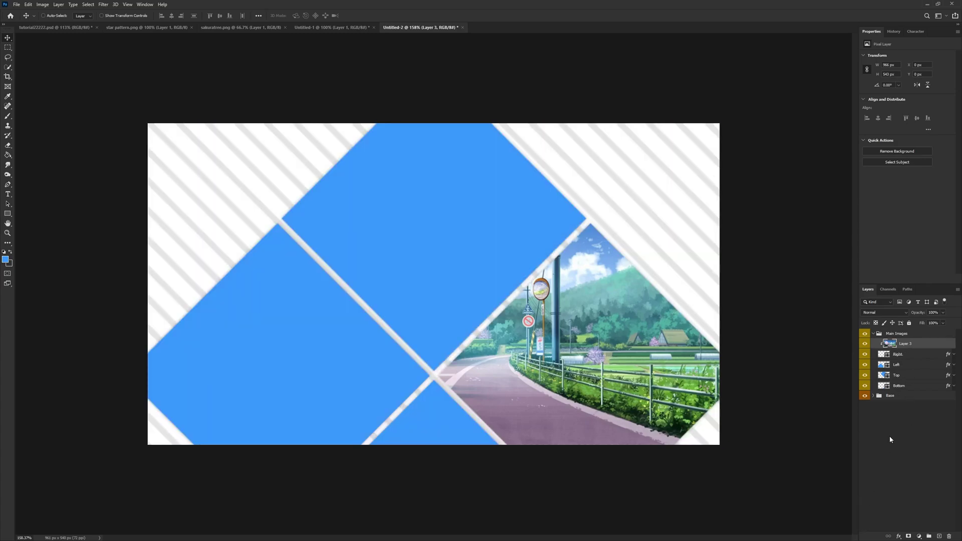
pyautogui.hotkey('ctrl', 'j')
pyautogui.moveTo(911, 348); pyautogui.dragTo(900, 408)
pyautogui.keyDown('alt'); pyautogui.click(901, 391); pyautogui.keyUp('alt')
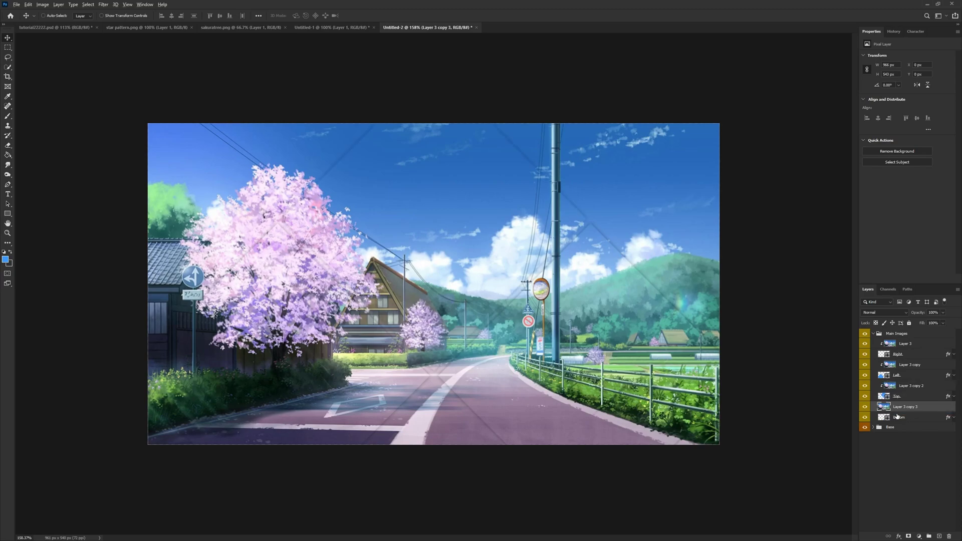
pyautogui.keyDown('alt'); pyautogui.click(897, 401); pyautogui.keyUp('alt')
pyautogui.click(872, 464)
# Collapse the Main Images group and select it.
pyautogui.scroll(-5, 401, 379)
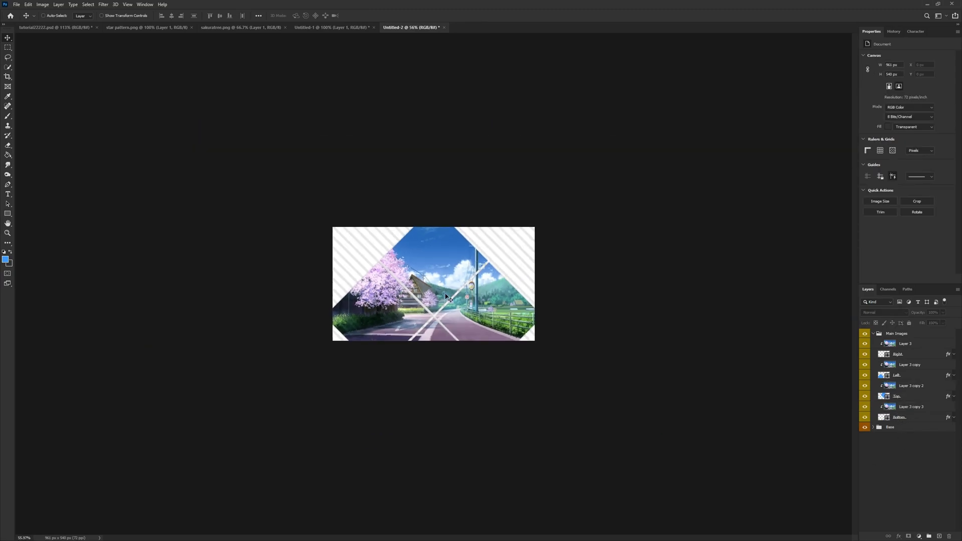
pyautogui.scroll(2, 455, 306)
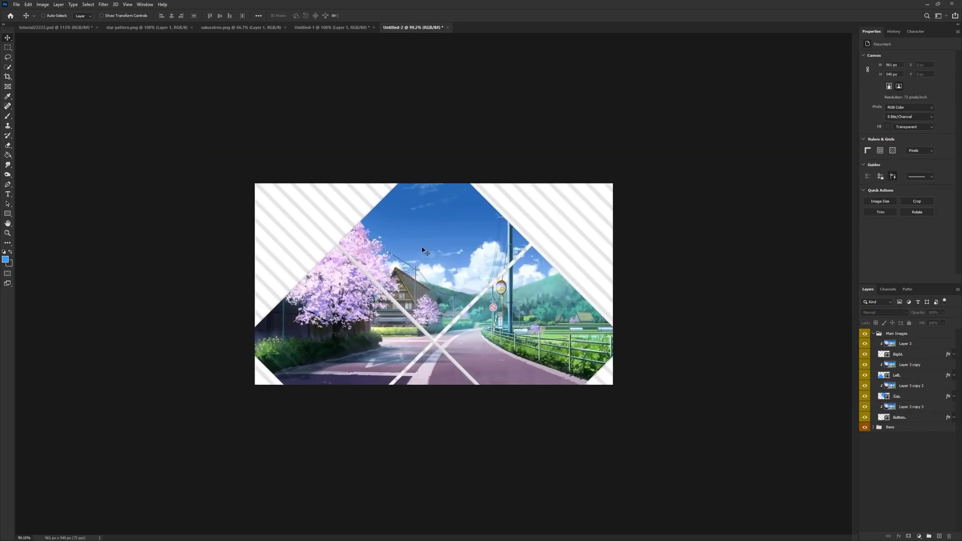
pyautogui.click(873, 334)
pyautogui.click(906, 334)
# Add a new layer inside a group named Misc. Lines with a blue colour label.
pyautogui.click(940, 536)
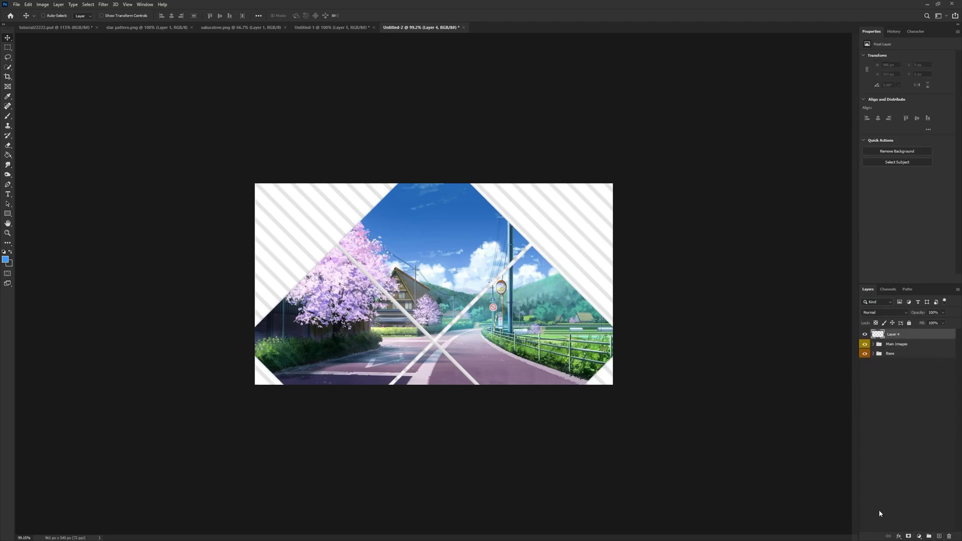
pyautogui.doubleClick(893, 333)
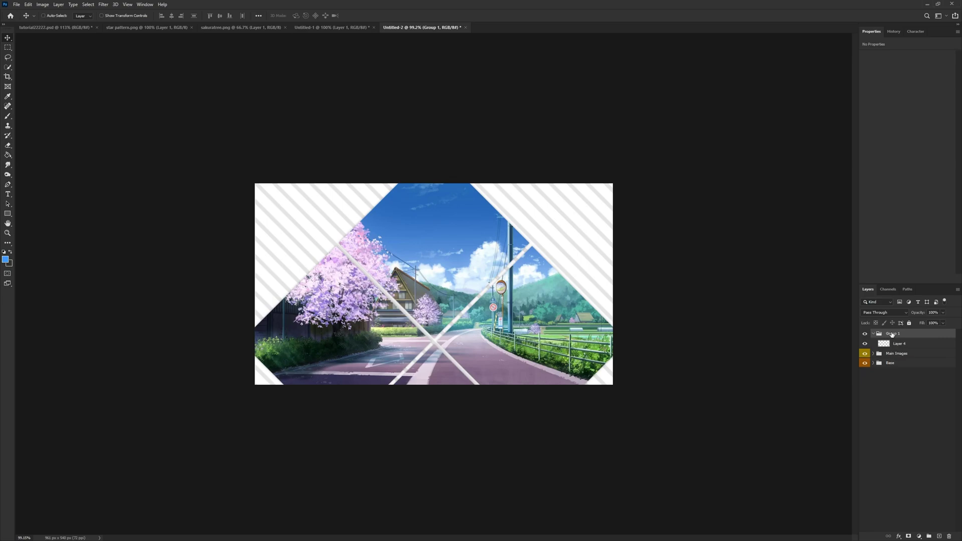
pyautogui.write('Masc. Lines')
pyautogui.press('Return')
pyautogui.rightClick(871, 339)
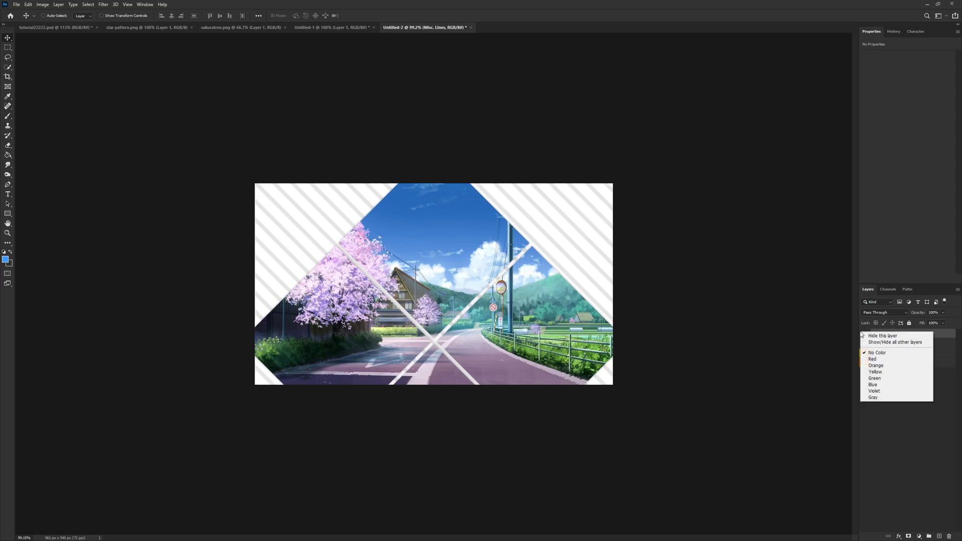
pyautogui.click(884, 385)
# With Layer 4 selected, set the Rectangle tool's shape fill to the recent blue swatch.
pyautogui.click(898, 343)
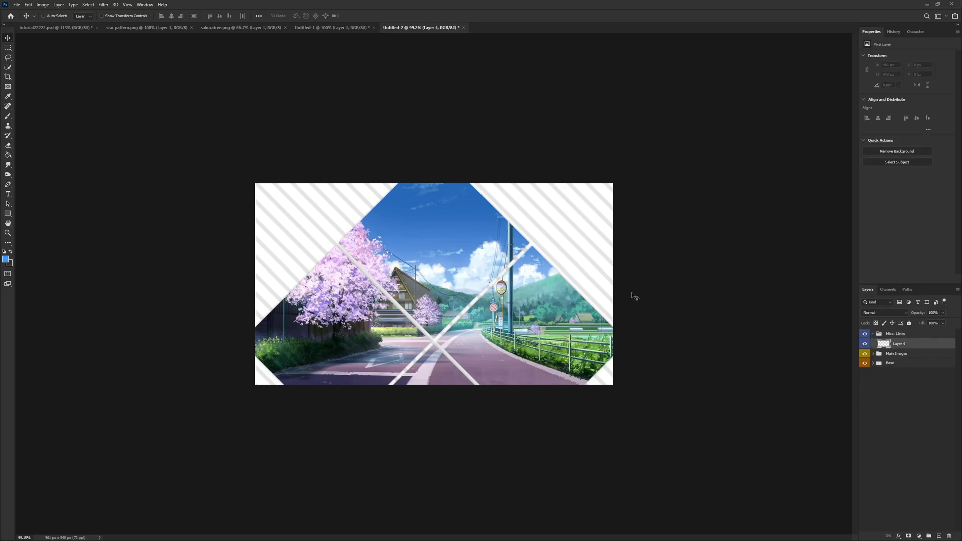
pyautogui.click(7, 214)
pyautogui.click(35, 213)
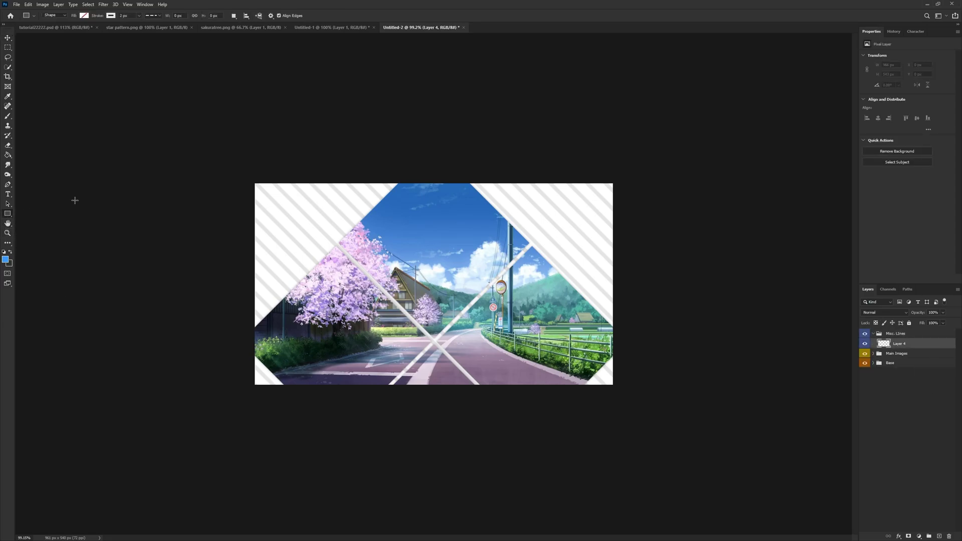
pyautogui.click(111, 17)
pyautogui.click(85, 16)
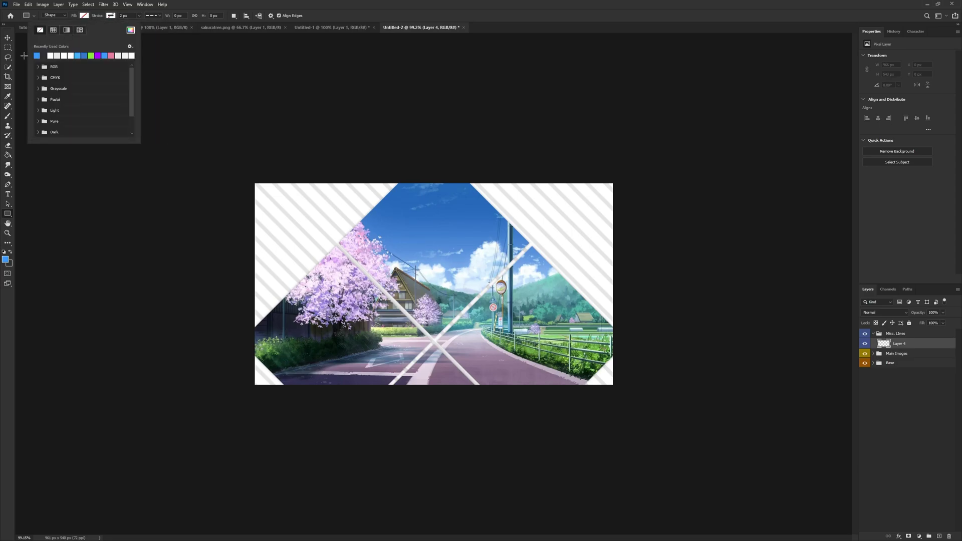
pyautogui.click(37, 55)
pyautogui.press('Return')
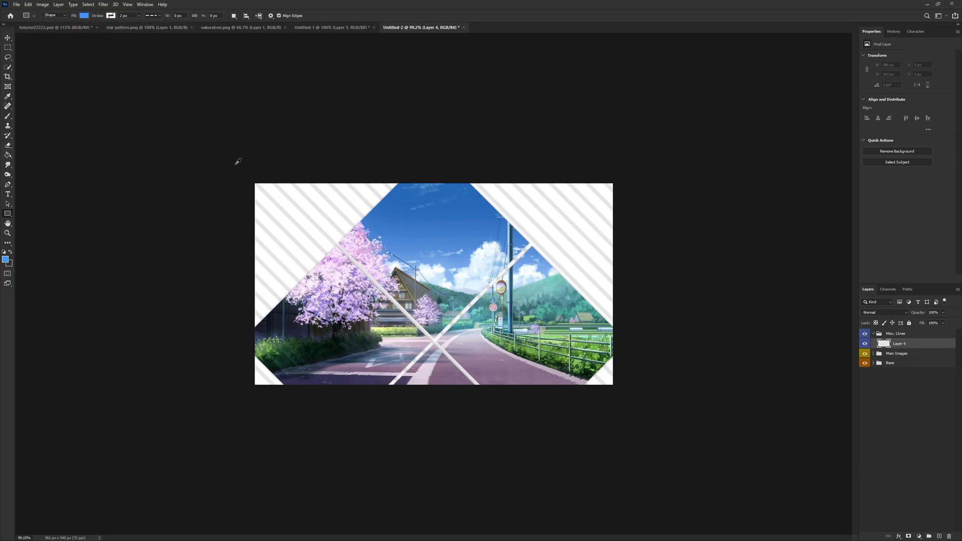
pyautogui.scroll(3, 214, 207)
# Draw a thin blue rectangle, rotate it 45° and stretch it along the upper-left diamond edge.
pyautogui.moveTo(192, 182); pyautogui.dragTo(199, 534)
pyautogui.hotkey('ctrl', '-')
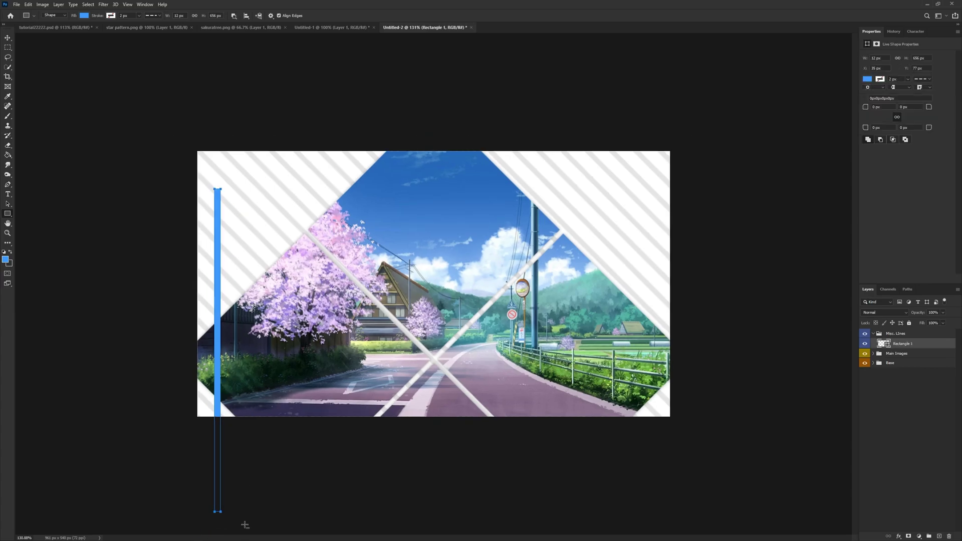
pyautogui.hotkey('ctrl', 't')
pyautogui.moveTo(254, 211); pyautogui.dragTo(347, 195)
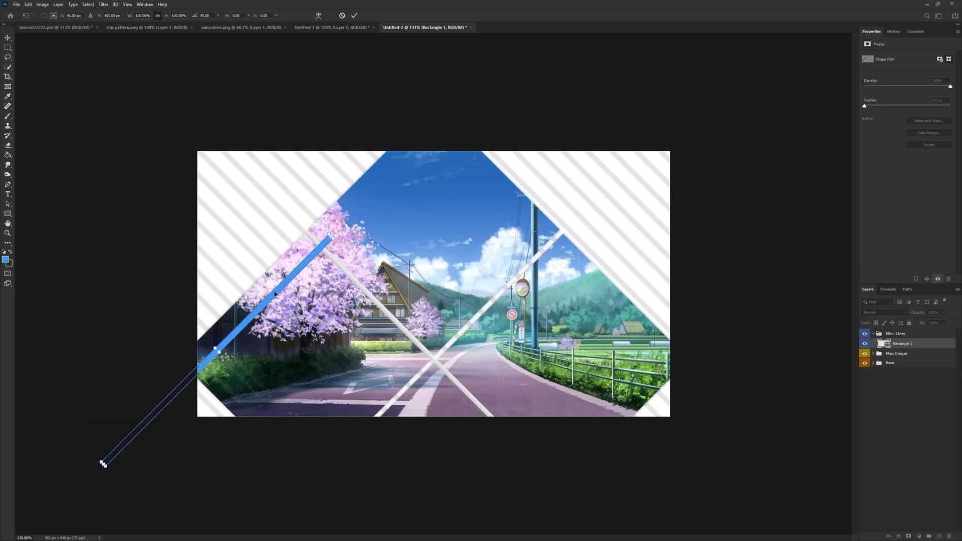
pyautogui.moveTo(275, 299); pyautogui.dragTo(335, 196)
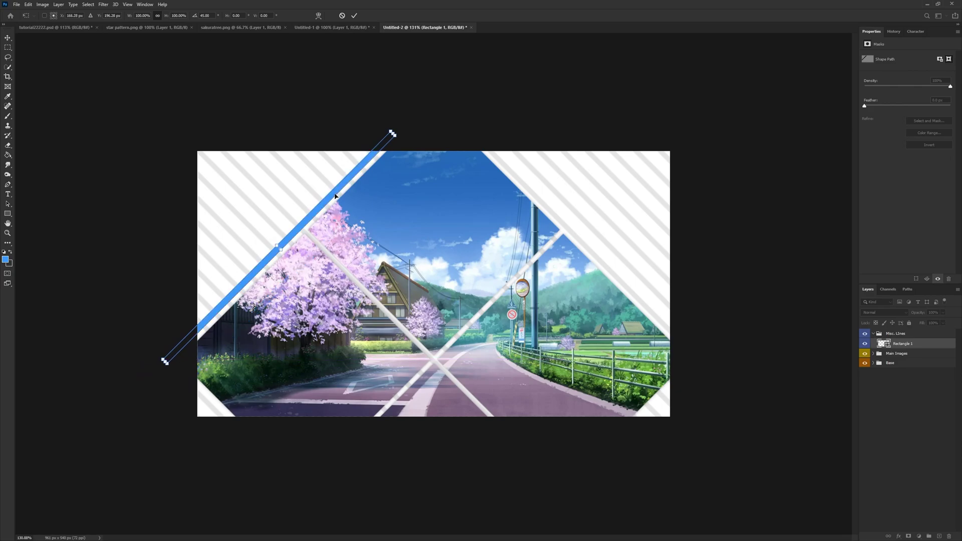
pyautogui.scroll(10, 266, 244)
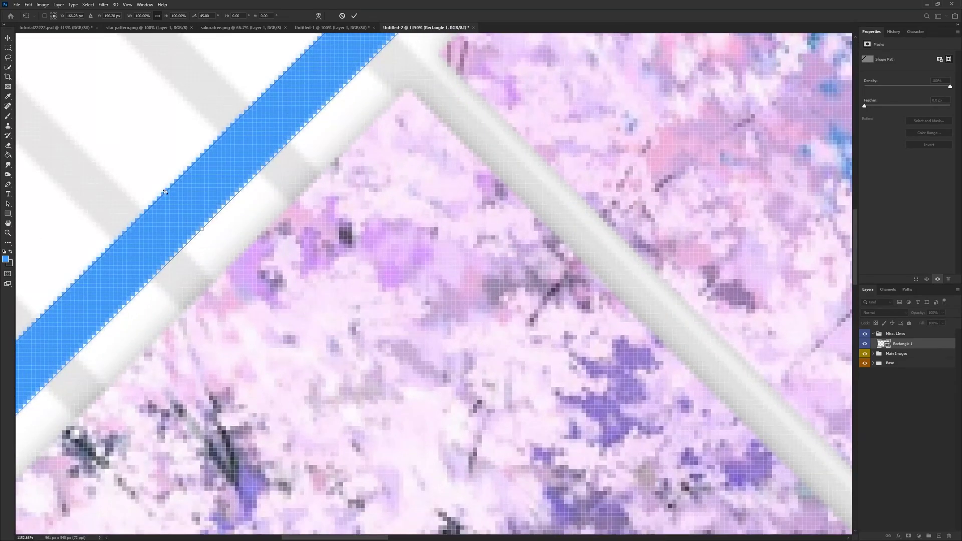
pyautogui.moveTo(164, 191); pyautogui.dragTo(157, 187)
pyautogui.scroll(-3, 183, 204)
pyautogui.scroll(-7, 183, 204)
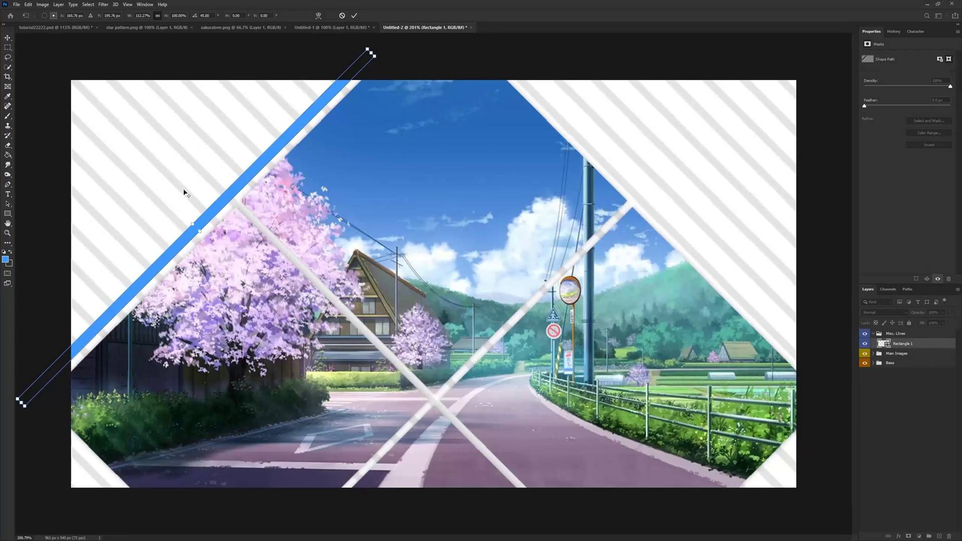
pyautogui.scroll(3, 208, 165)
pyautogui.scroll(-1, 264, 140)
pyautogui.scroll(-1, 264, 140)
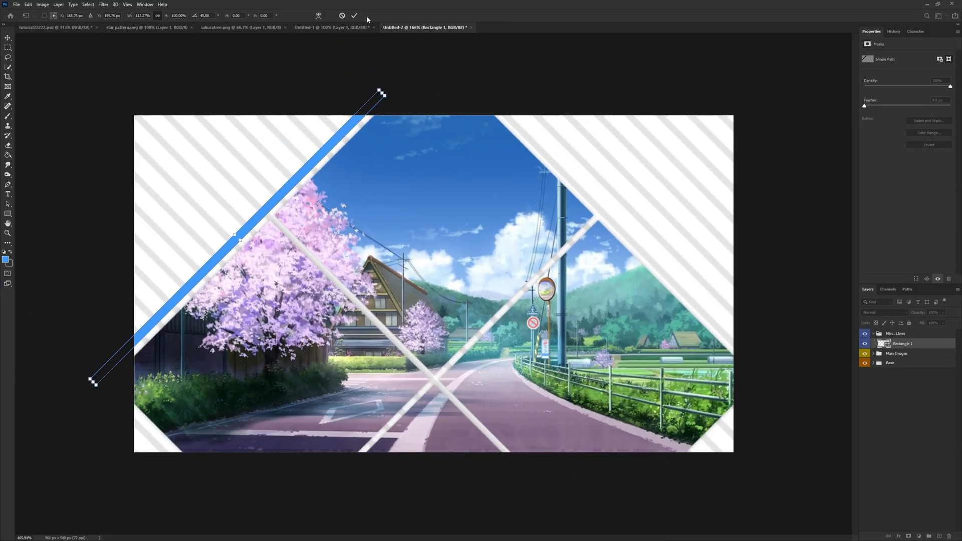
pyautogui.click(353, 16)
# Align the stripe precisely with the upper-left diamond edge using the Move tool.
pyautogui.click(9, 38)
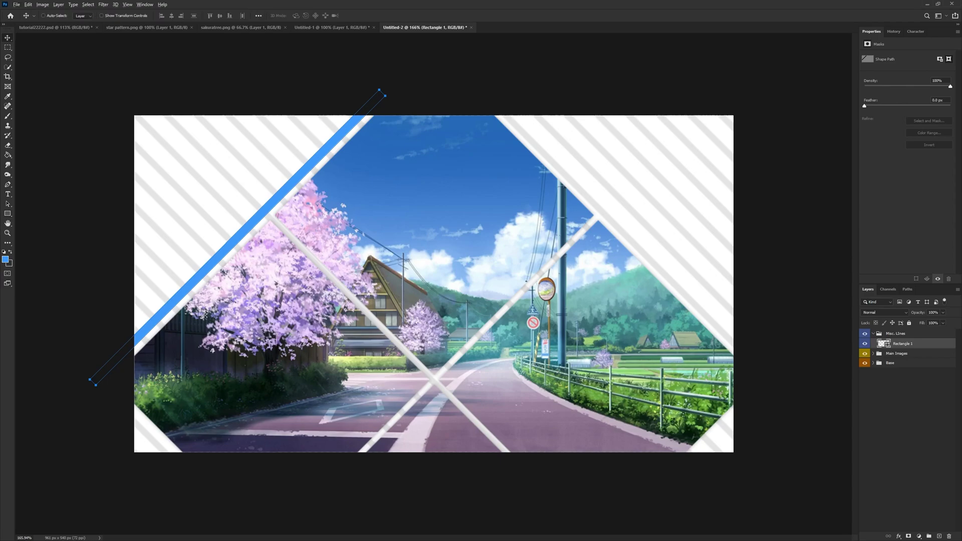
pyautogui.scroll(2, 200, 199)
pyautogui.moveTo(221, 198); pyautogui.dragTo(225, 193)
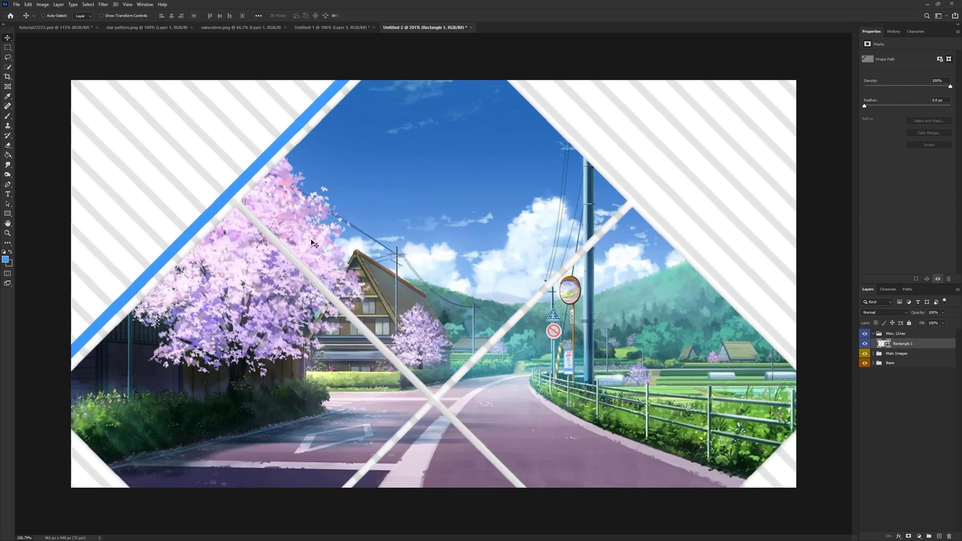
pyautogui.scroll(-5, 311, 270)
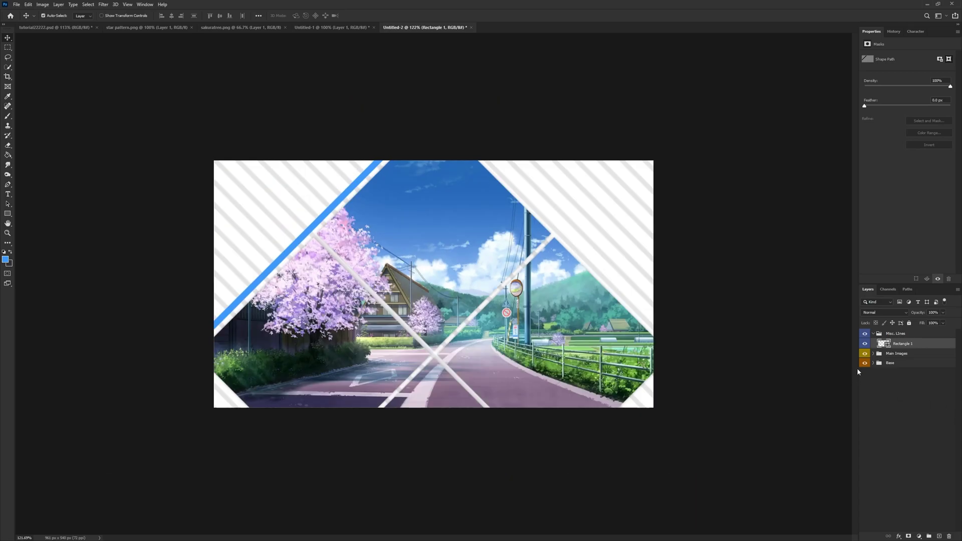
# Duplicate the stripe, flip it horizontally at -100% width, and move it to the upper-right edge.
pyautogui.hotkey('ctrl', 'j')
pyautogui.hotkey('ctrl', 't')
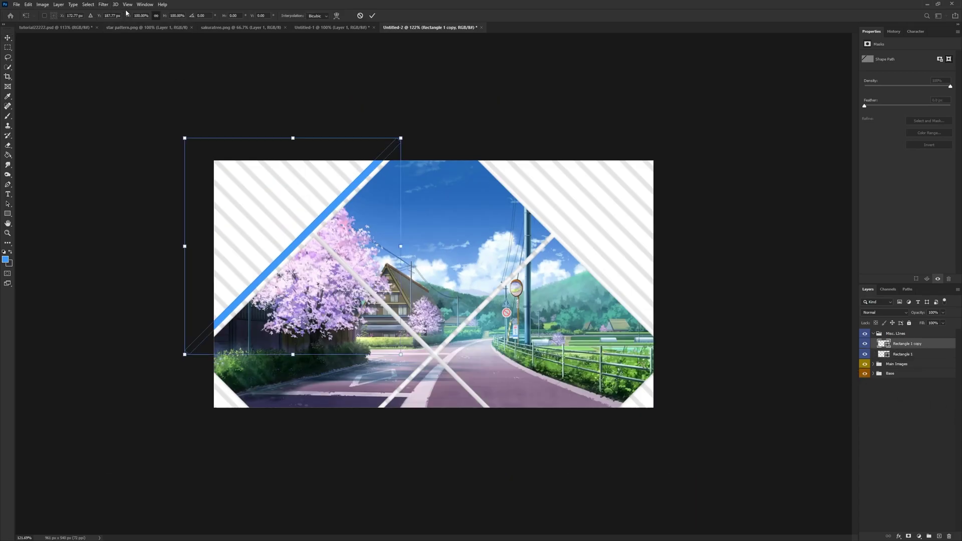
pyautogui.write('-100')
pyautogui.press('Return')
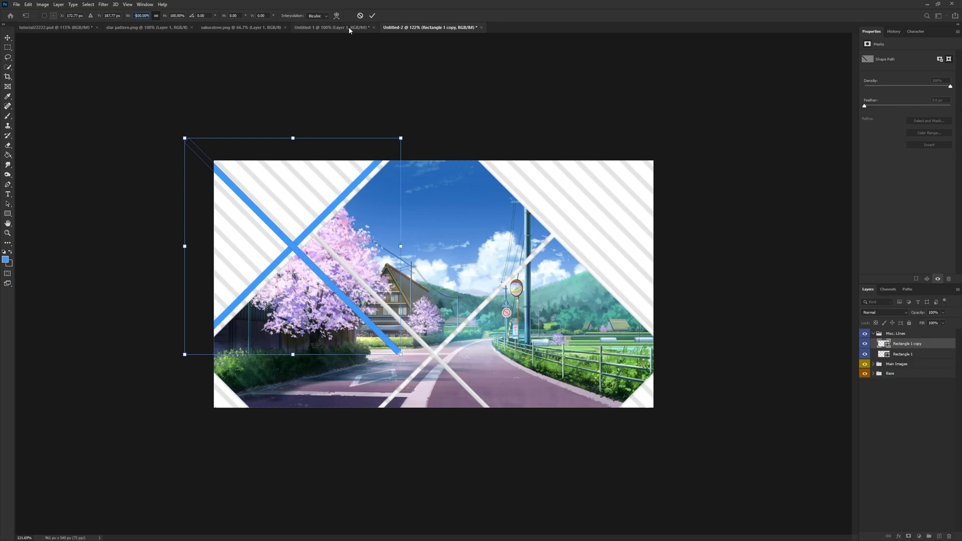
pyautogui.click(372, 16)
pyautogui.moveTo(402, 316); pyautogui.dragTo(625, 323)
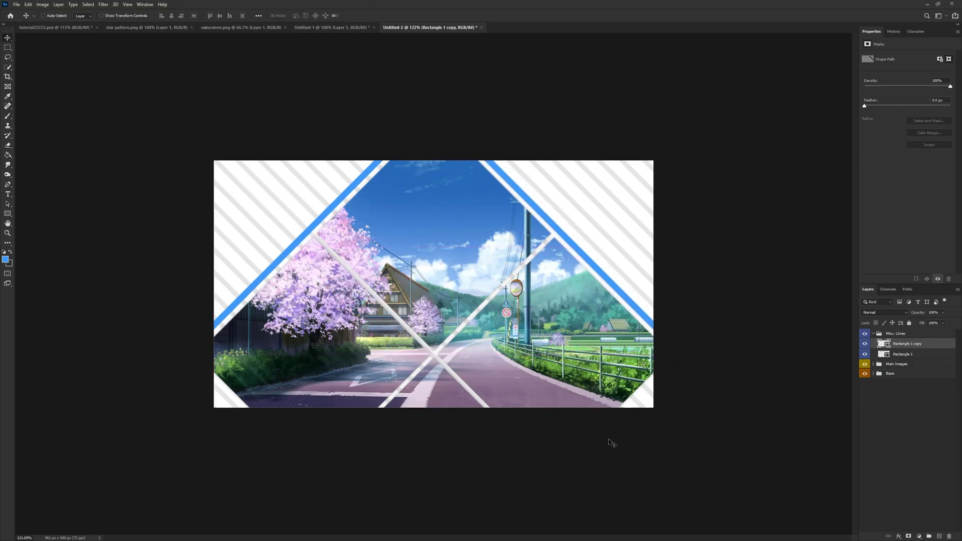
# Duplicate both stripes, flip them vertically at -100% height, and move them to the bottom corners.
pyautogui.keyDown('ctrl'); pyautogui.click(904, 354); pyautogui.keyUp('ctrl')
pyautogui.hotkey('ctrl', 'j')
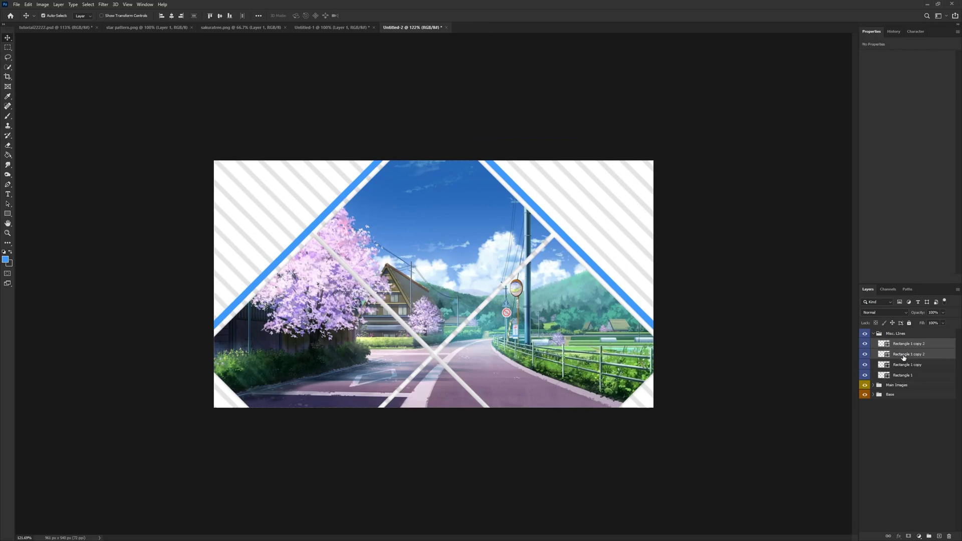
pyautogui.hotkey('ctrl', 't')
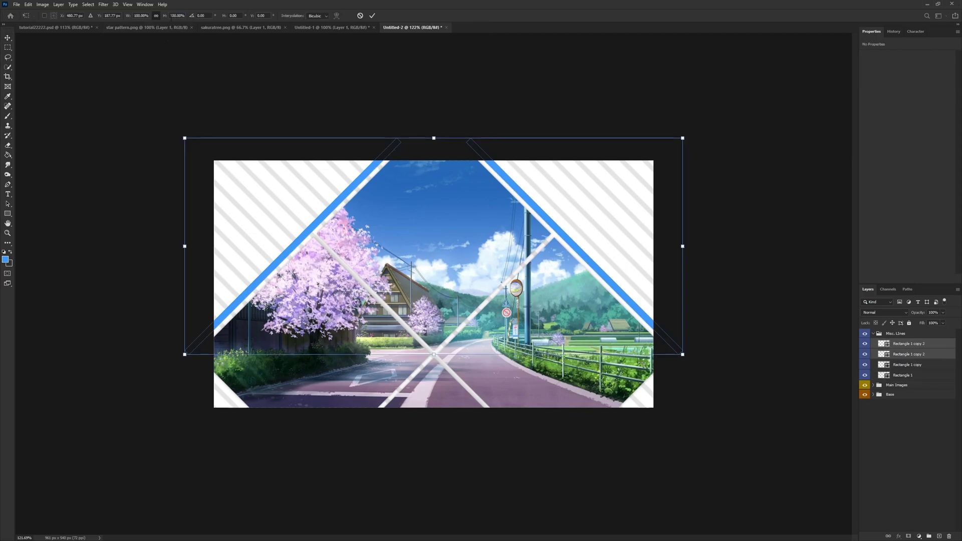
pyautogui.write('-')
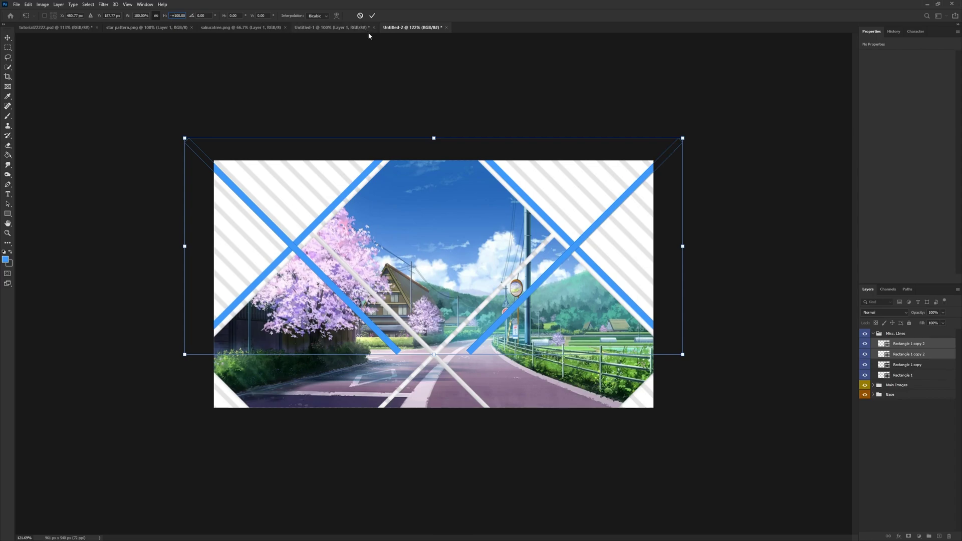
pyautogui.click(372, 16)
pyautogui.click(476, 206)
pyautogui.press('Home')
pyautogui.write('-')
pyautogui.click(372, 16)
pyautogui.moveTo(440, 139); pyautogui.dragTo(445, 425)
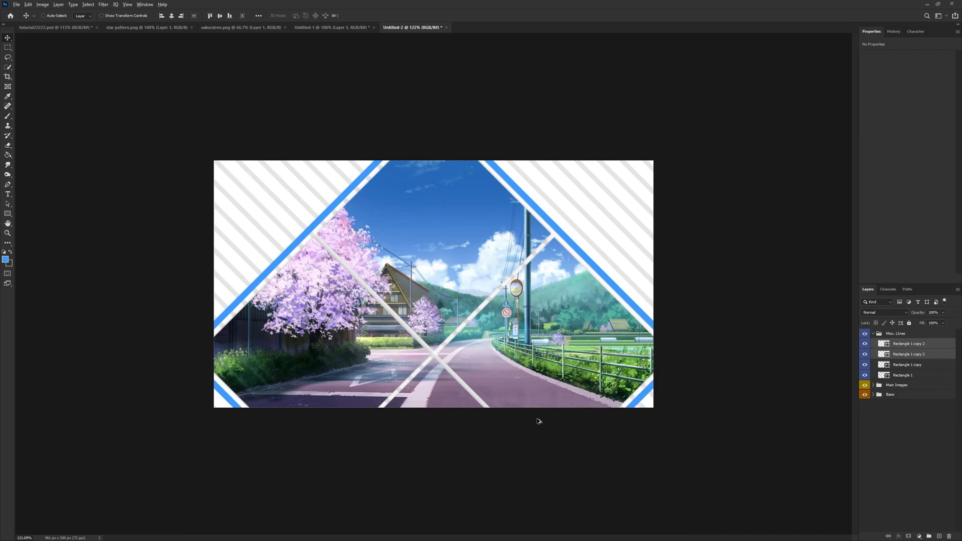
# Collapse the Misc. Lines group and select it together with Main Images.
pyautogui.click(880, 334)
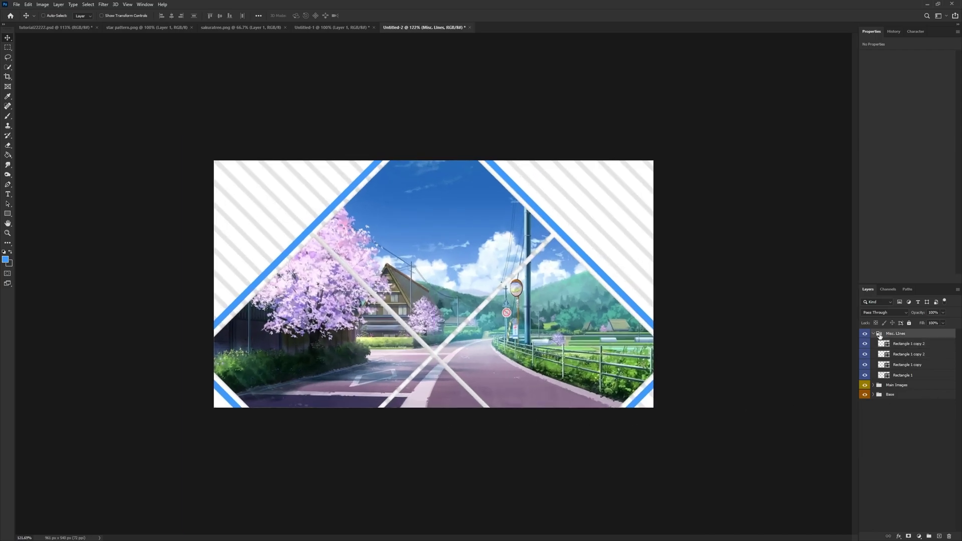
pyautogui.click(874, 334)
pyautogui.keyDown('shift'); pyautogui.click(896, 343); pyautogui.keyUp('shift')
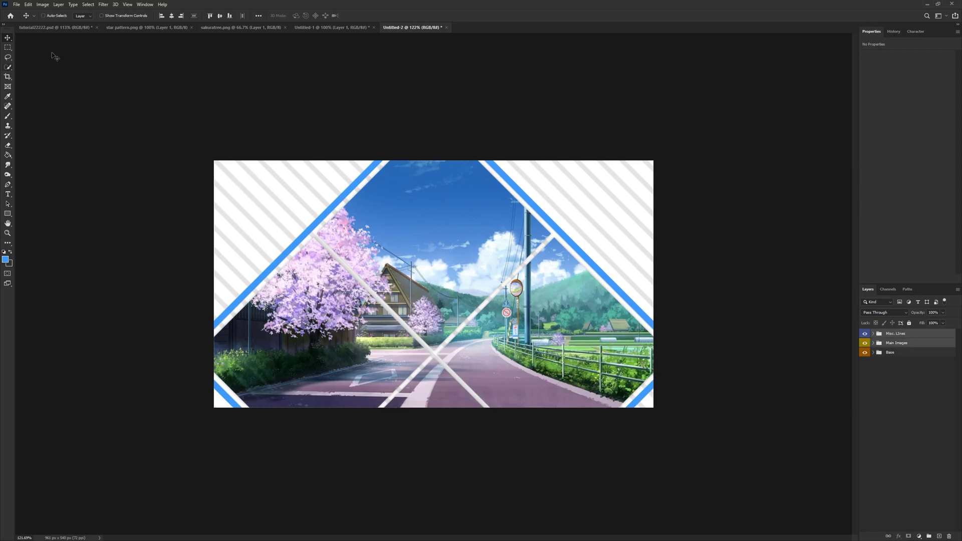
pyautogui.press('Up')
pyautogui.press('Up')
pyautogui.press('Up')
pyautogui.press('Up')
pyautogui.press('Up')
pyautogui.press('Up')
pyautogui.press('Down')
pyautogui.press('Down')
pyautogui.press('Down')
pyautogui.press('Down')
pyautogui.press('Down')
pyautogui.press('Down')
pyautogui.scroll(-2, 501, 230)
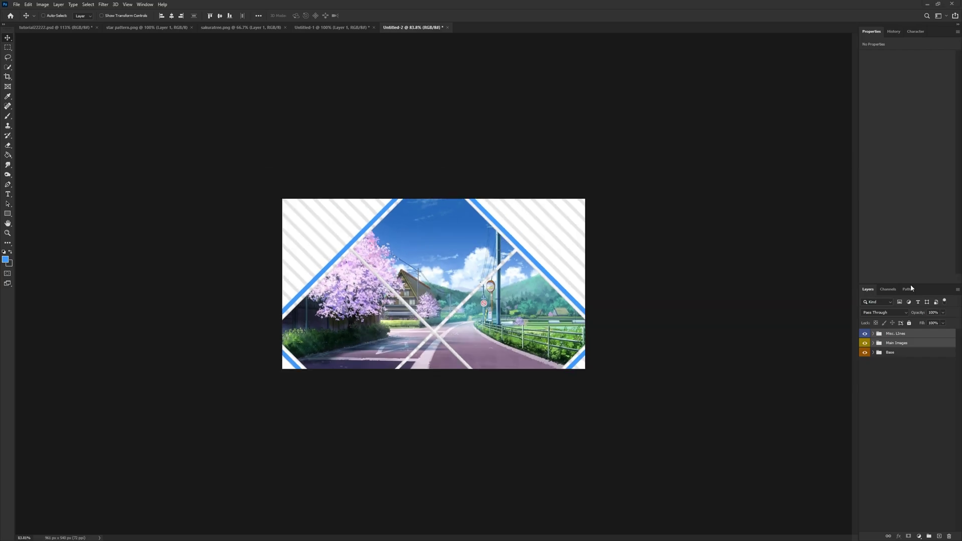
# Paste the cloud image above the top rectangle in Misc. Lines and scale it to the canvas.
pyautogui.click(873, 333)
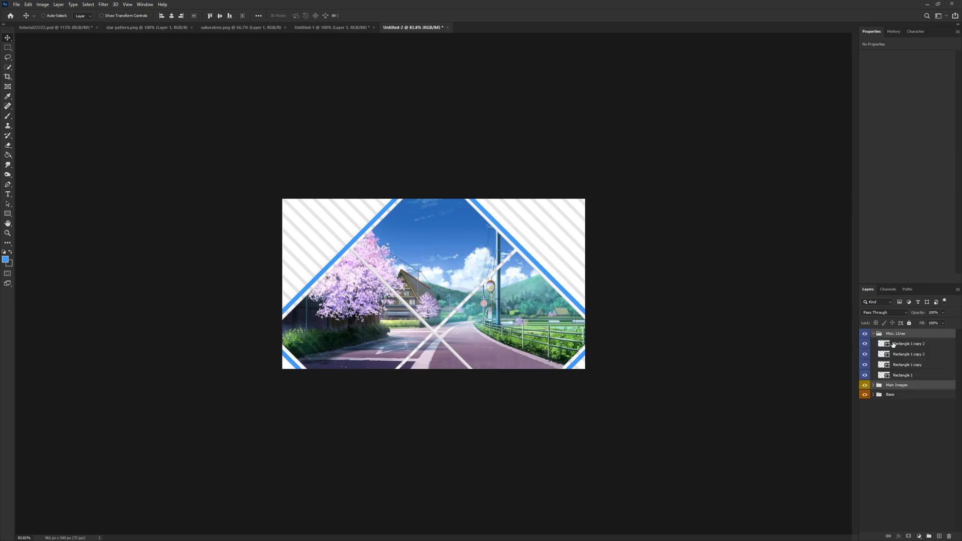
pyautogui.click(893, 344)
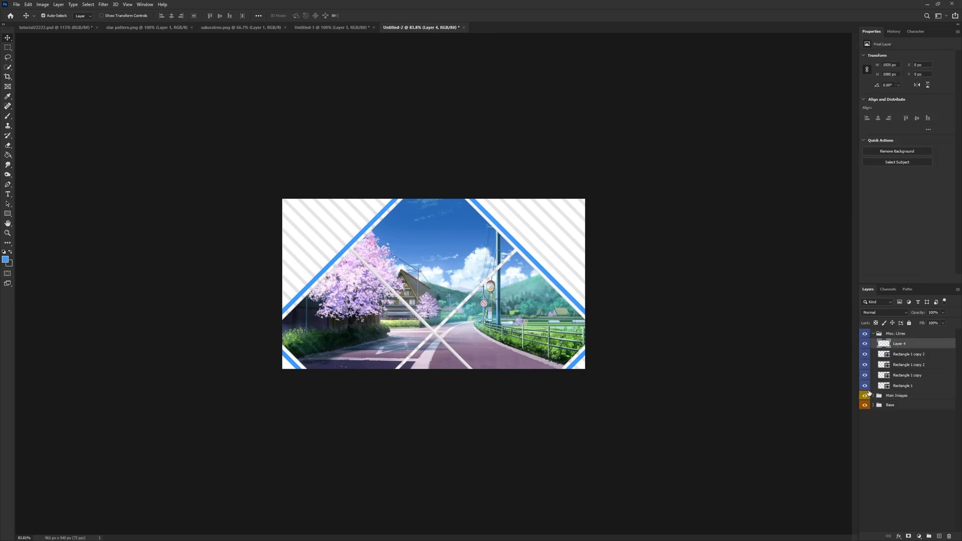
pyautogui.hotkey('ctrl', 'v')
pyautogui.hotkey('ctrl', 't')
pyautogui.scroll(-4, 648, 416)
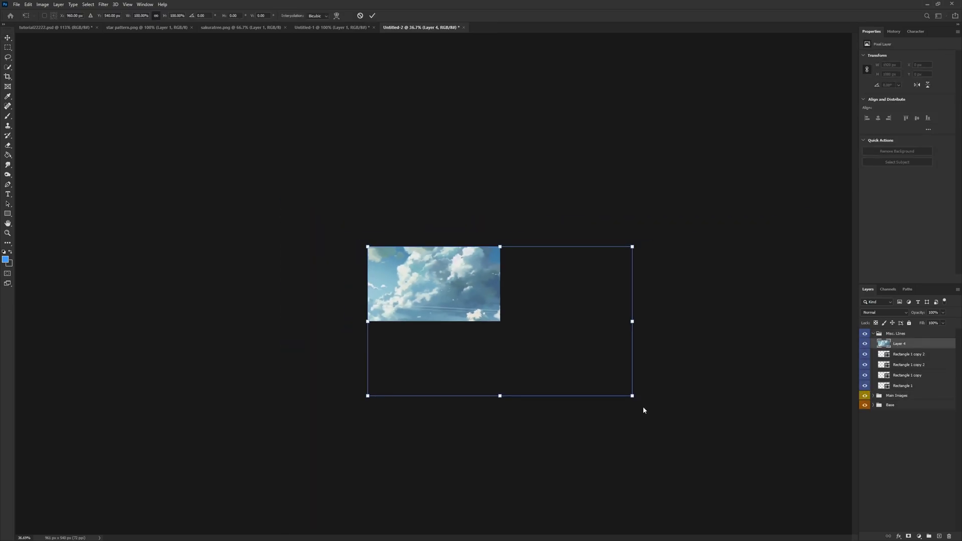
pyautogui.moveTo(632, 397); pyautogui.dragTo(511, 327)
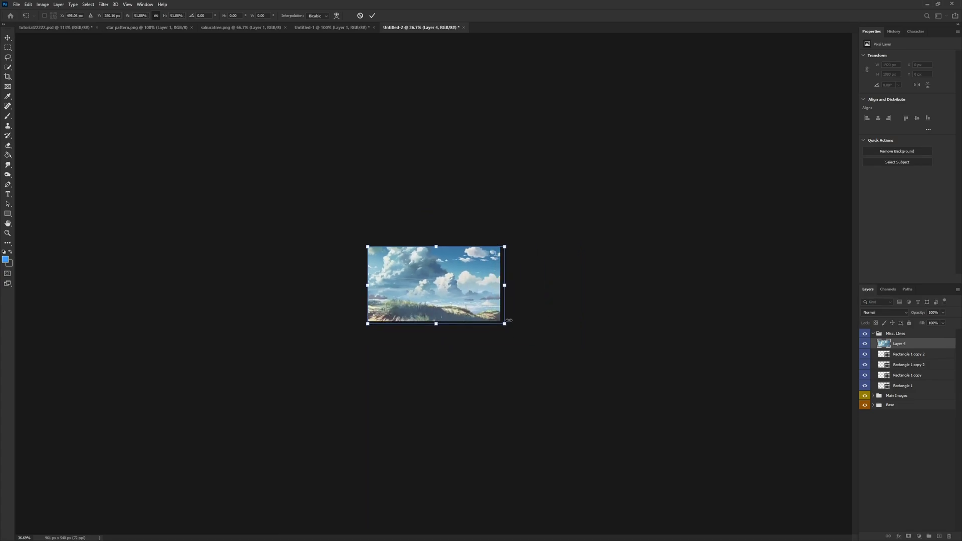
pyautogui.click(372, 16)
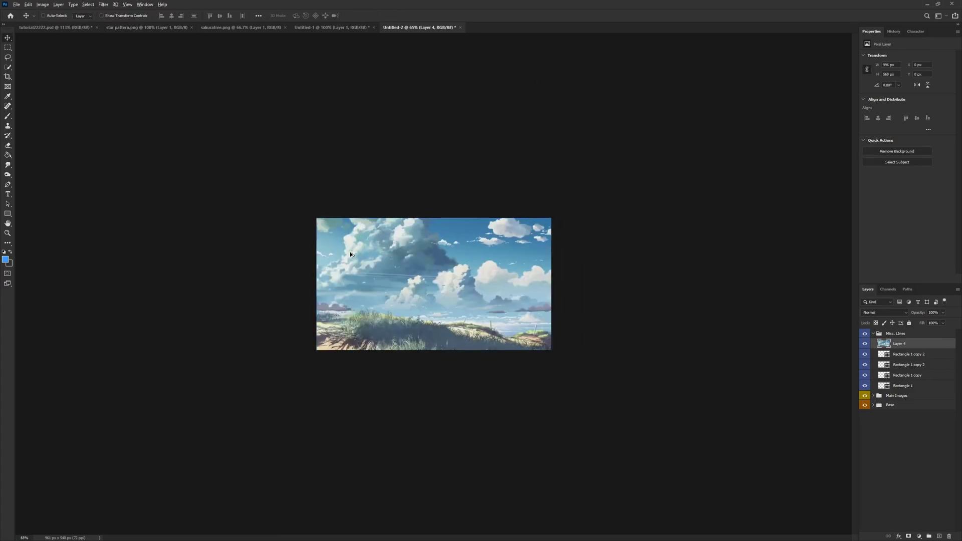
pyautogui.hotkey('ctrl', '0')
# Set the cloud layer to Overlay blend mode and clip it to the stripe below.
pyautogui.click(894, 313)
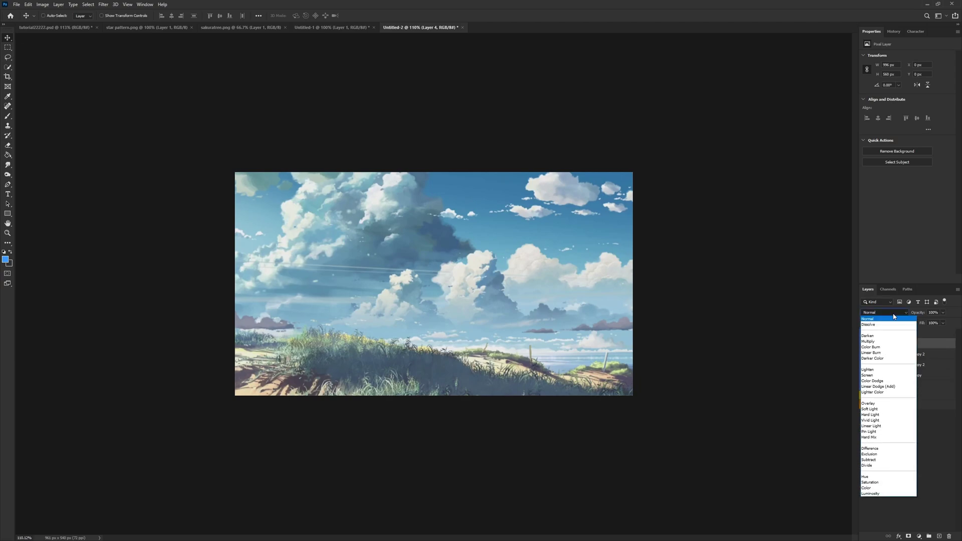
pyautogui.click(882, 403)
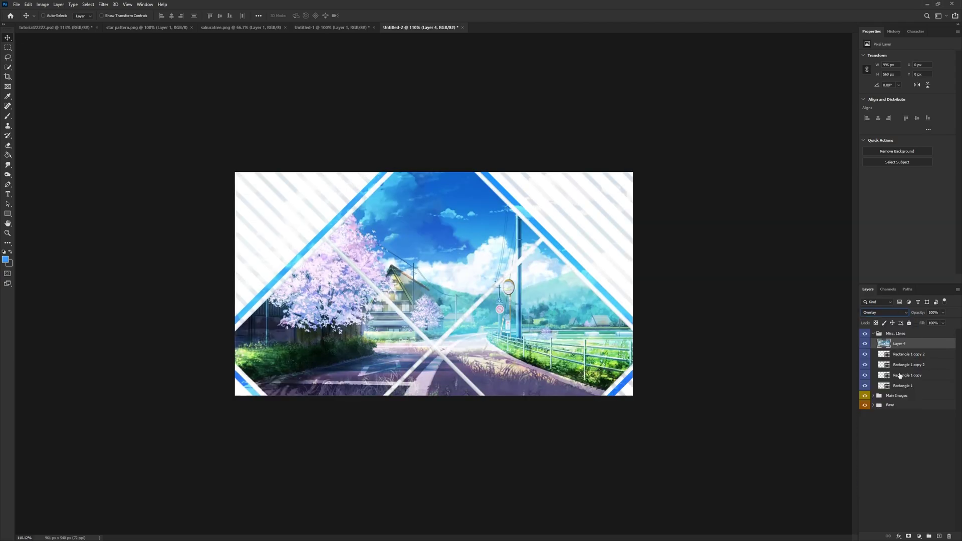
pyautogui.click(901, 434)
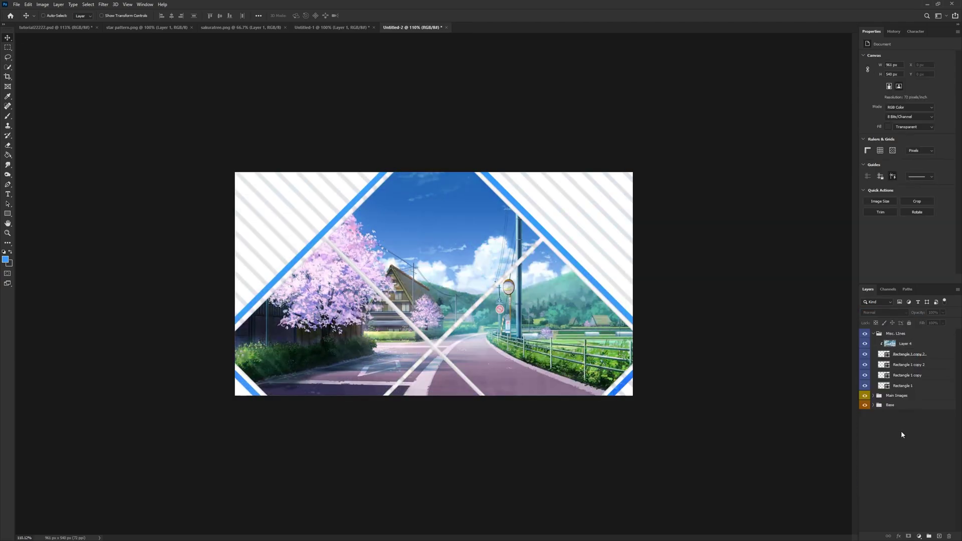
pyautogui.click(908, 345)
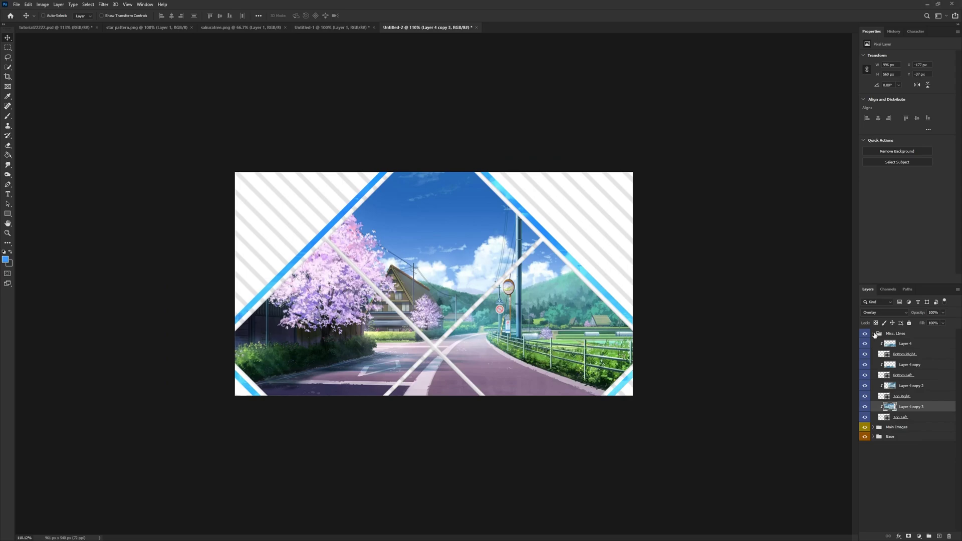
# Apply a Drop Shadow layer style with 46% opacity to the Misc. Lines group.
pyautogui.click(873, 334)
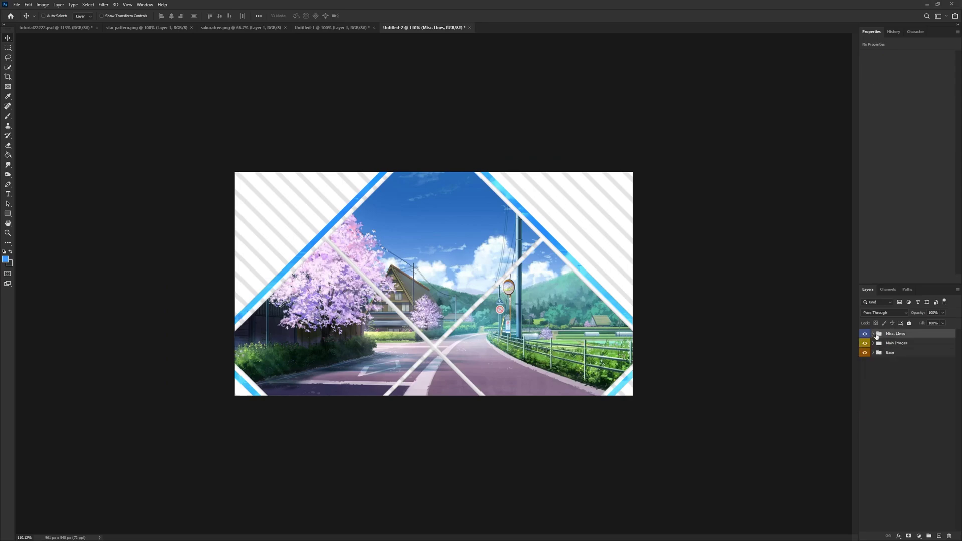
pyautogui.click(873, 343)
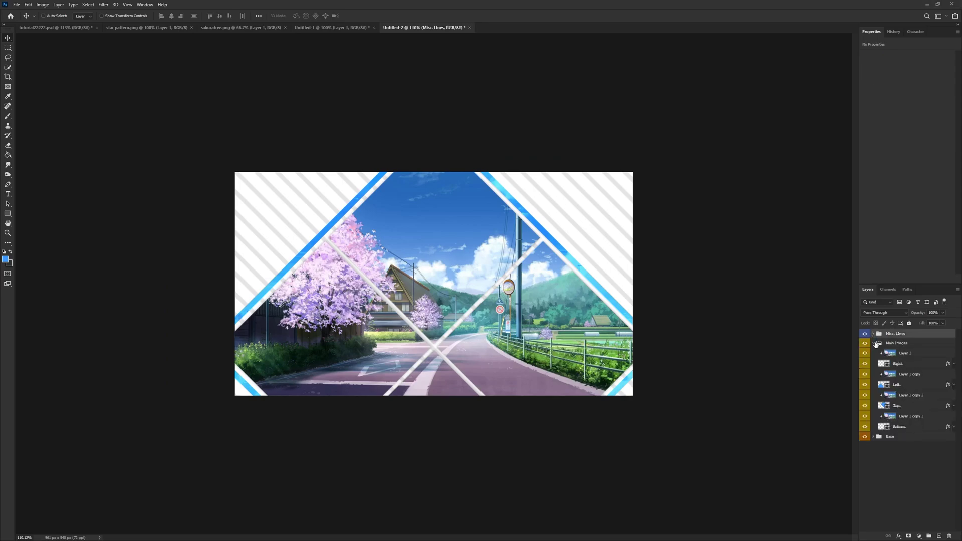
pyautogui.click(877, 344)
pyautogui.click(873, 344)
pyautogui.rightClick(898, 335)
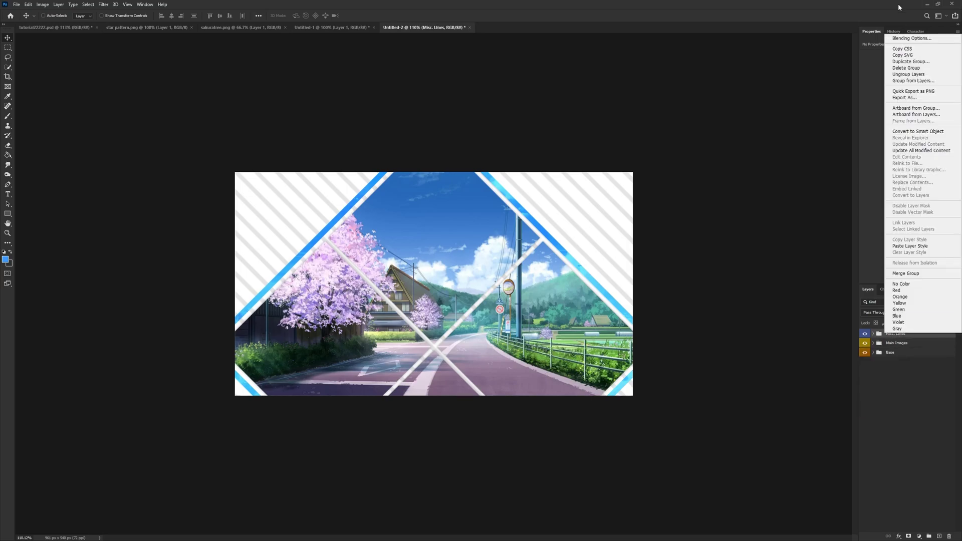
pyautogui.press('Escape')
pyautogui.doubleClick(916, 334)
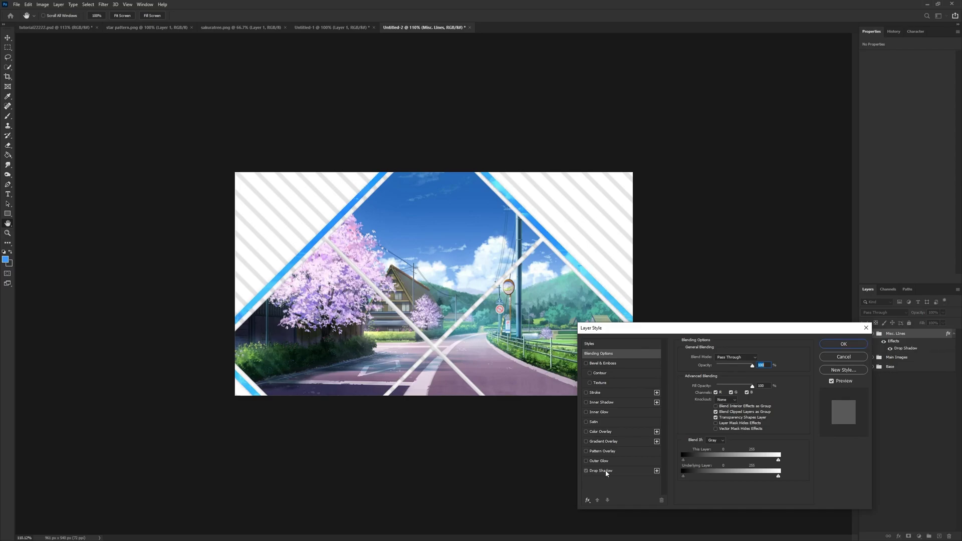
pyautogui.click(589, 471)
pyautogui.moveTo(694, 368); pyautogui.dragTo(705, 384)
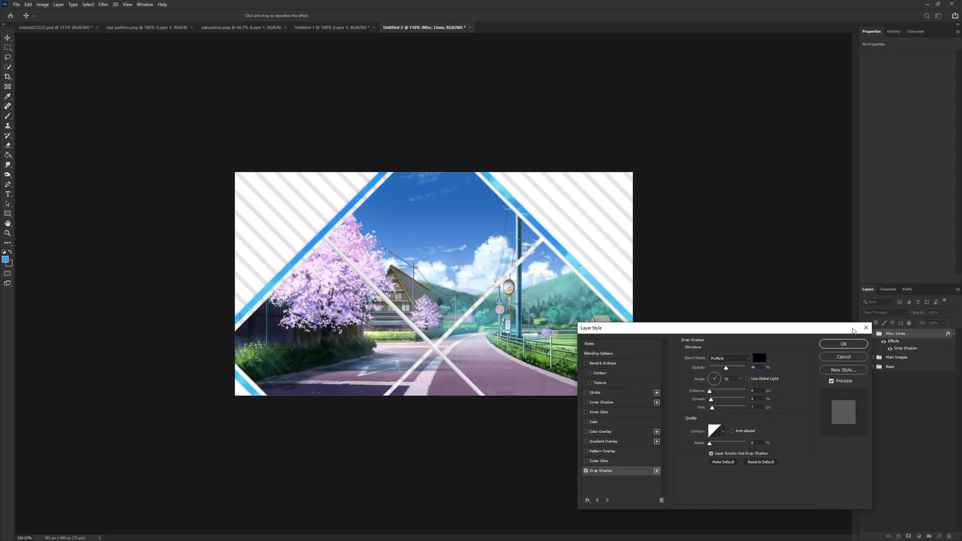
pyautogui.click(843, 344)
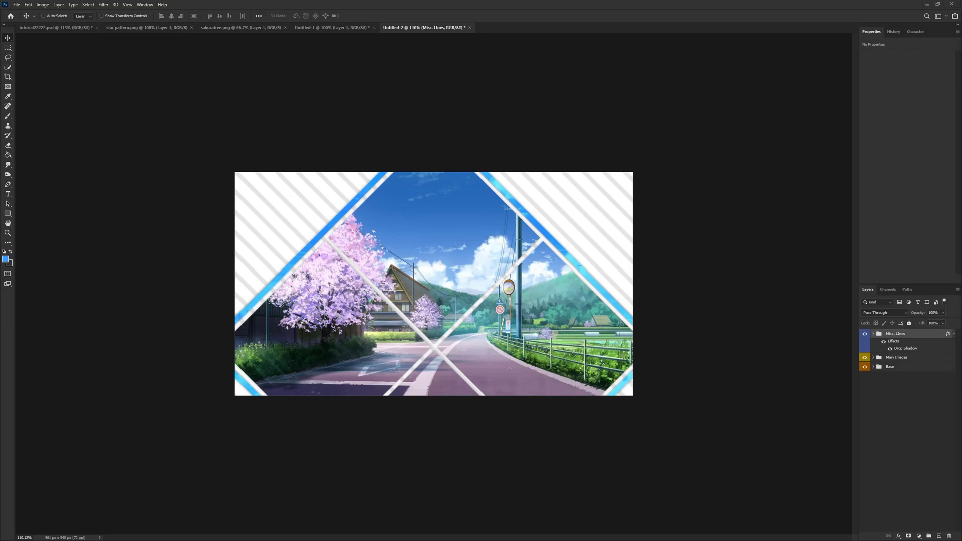
# Put Layer 5 from the Base group into a new group named Text.
pyautogui.click(953, 334)
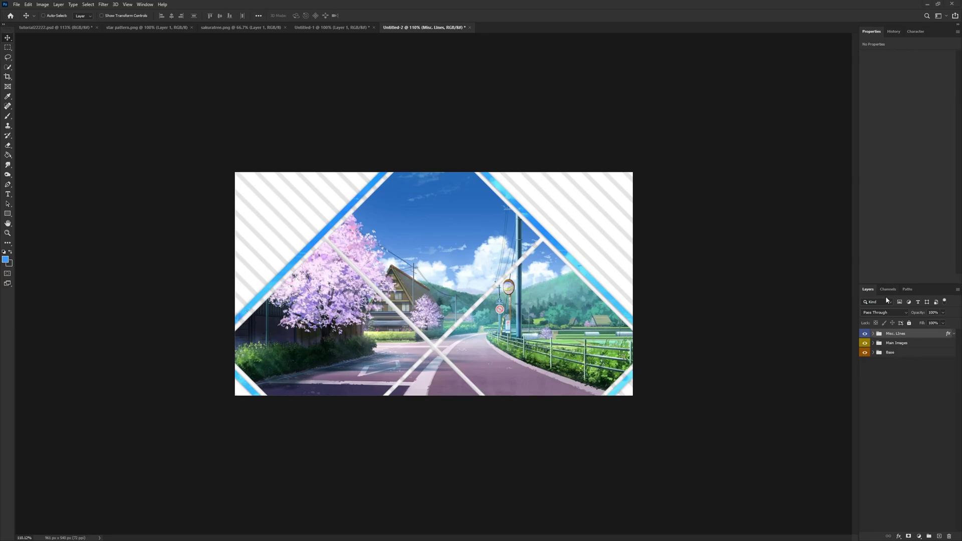
pyautogui.click(873, 353)
pyautogui.click(911, 365)
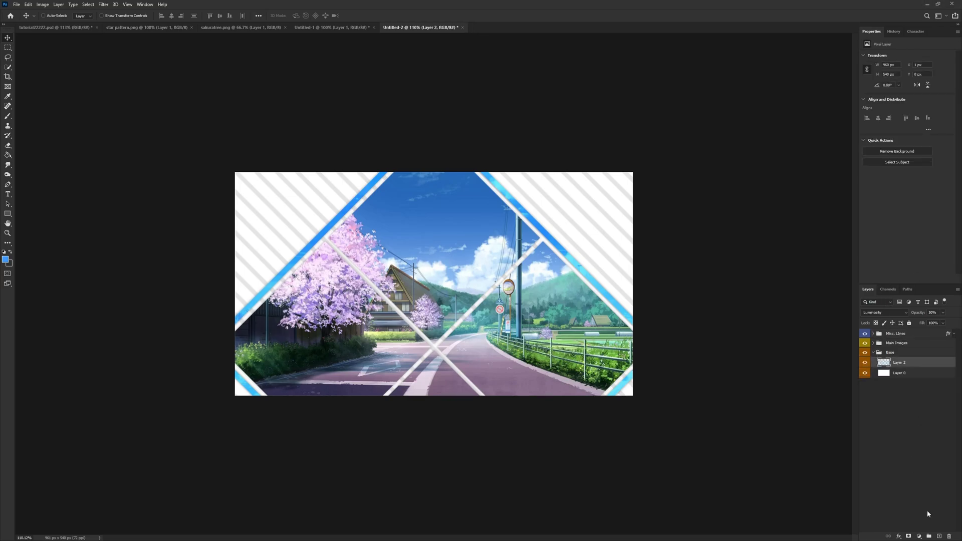
pyautogui.hotkey('ctrl', 'g')
pyautogui.doubleClick(899, 362)
pyautogui.write('Text')
pyautogui.press('Return')
pyautogui.click(901, 372)
# Type the title ANIME AND JAPAN at the top-left, colouring AND JAPAN #313131.
pyautogui.click(8, 194)
pyautogui.scroll(2, 137, 230)
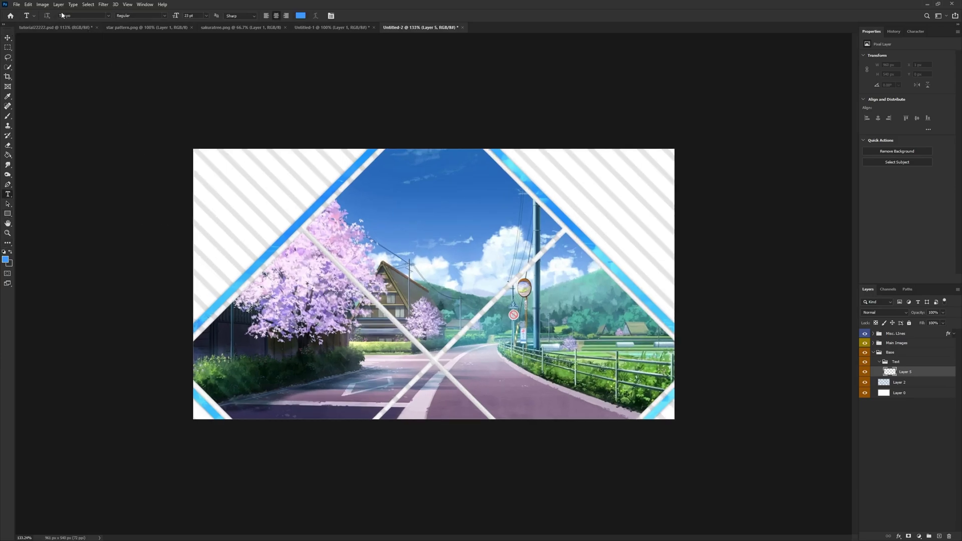
pyautogui.click(233, 224)
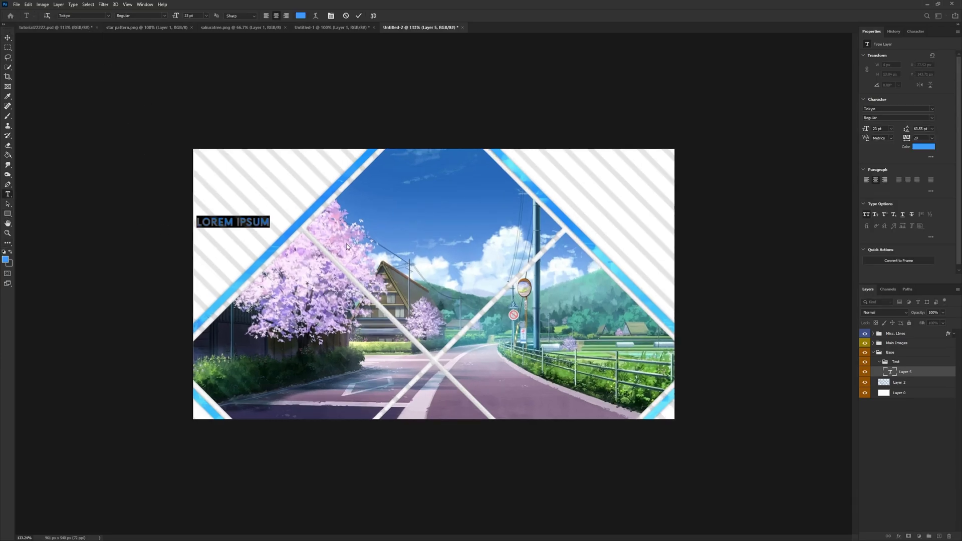
pyautogui.write('ANIME AND JAPOAN')
pyautogui.press('BackSpace')
pyautogui.press('BackSpace')
pyautogui.press('BackSpace')
pyautogui.write('AN')
pyautogui.hotkey('ctrl', 'a')
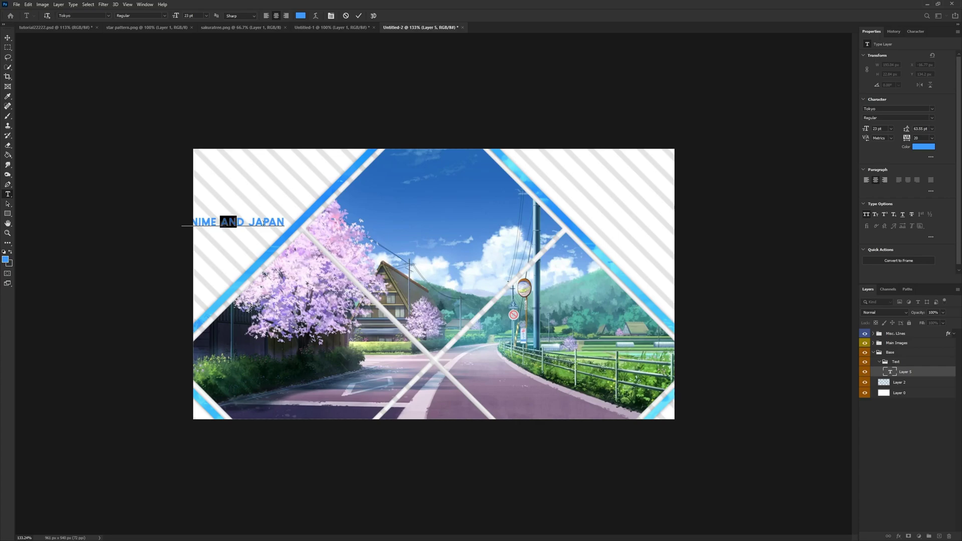
pyautogui.click(302, 16)
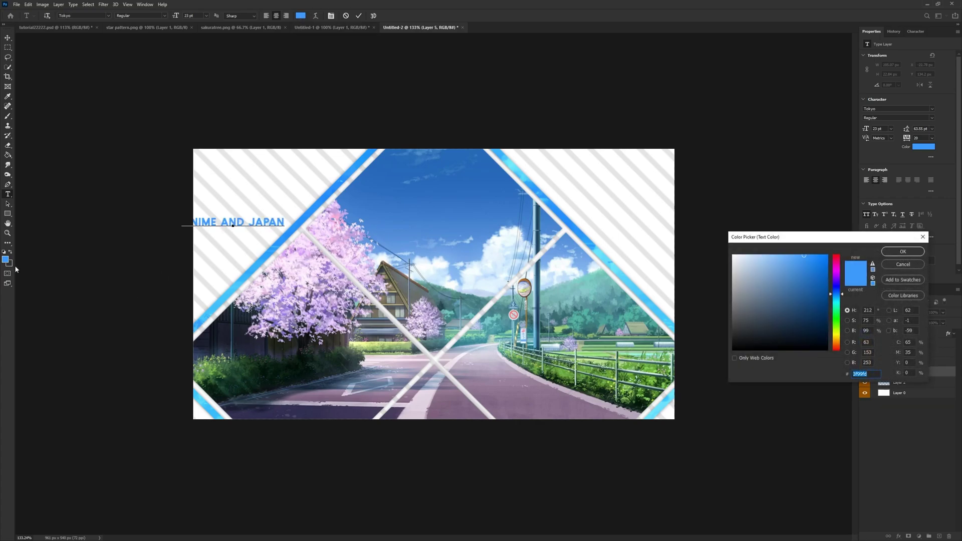
pyautogui.write('313131')
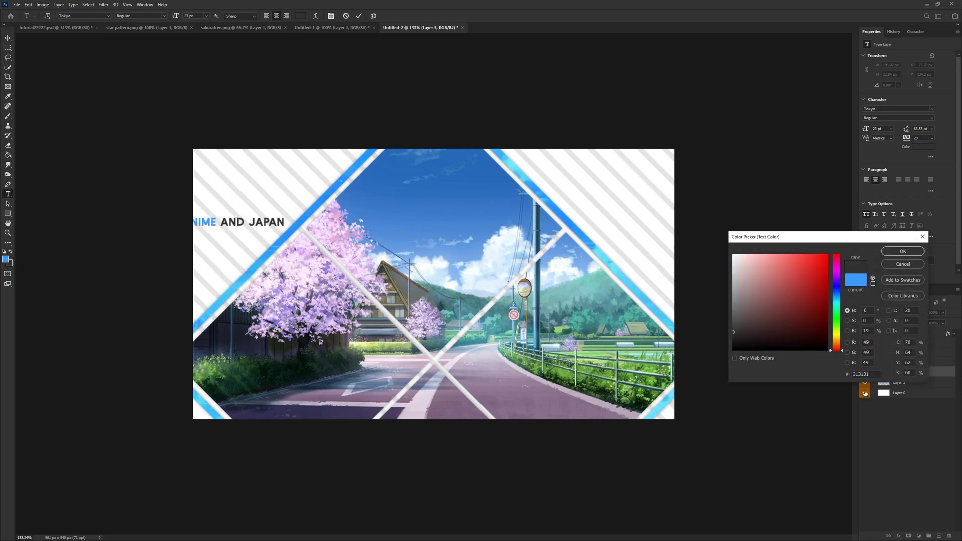
pyautogui.click(902, 252)
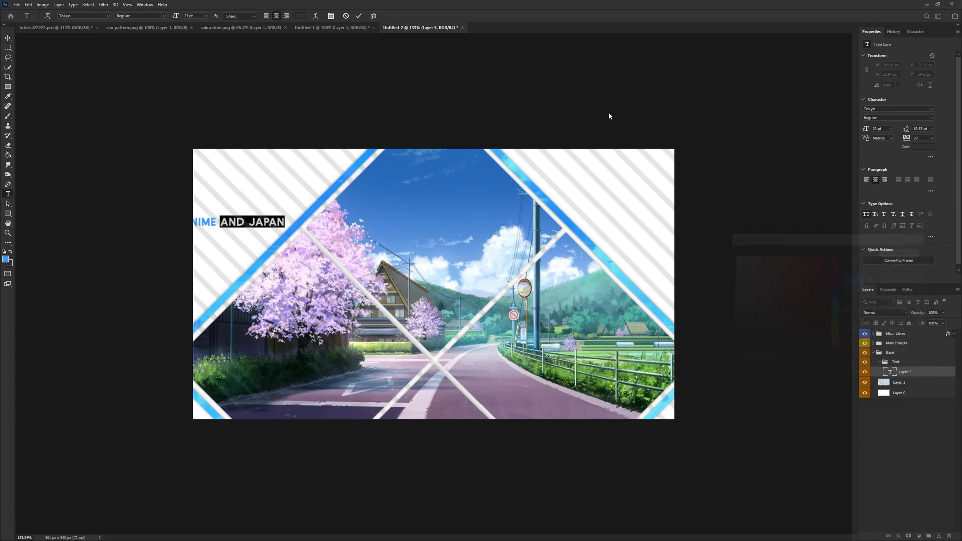
pyautogui.click(359, 15)
# Rotate the title -45°, enlarge it, and position it along the top-left blue stripe.
pyautogui.hotkey('ctrl', 't')
pyautogui.moveTo(291, 201); pyautogui.dragTo(273, 223)
pyautogui.moveTo(271, 189); pyautogui.dragTo(315, 171)
pyautogui.moveTo(297, 205); pyautogui.dragTo(299, 204)
# Commit the title's rotation and scaling.
pyautogui.click(372, 16)
pyautogui.scroll(-5, 363, 272)
pyautogui.scroll(1, 332, 281)
pyautogui.scroll(3, 346, 290)
pyautogui.scroll(5, 345, 290)
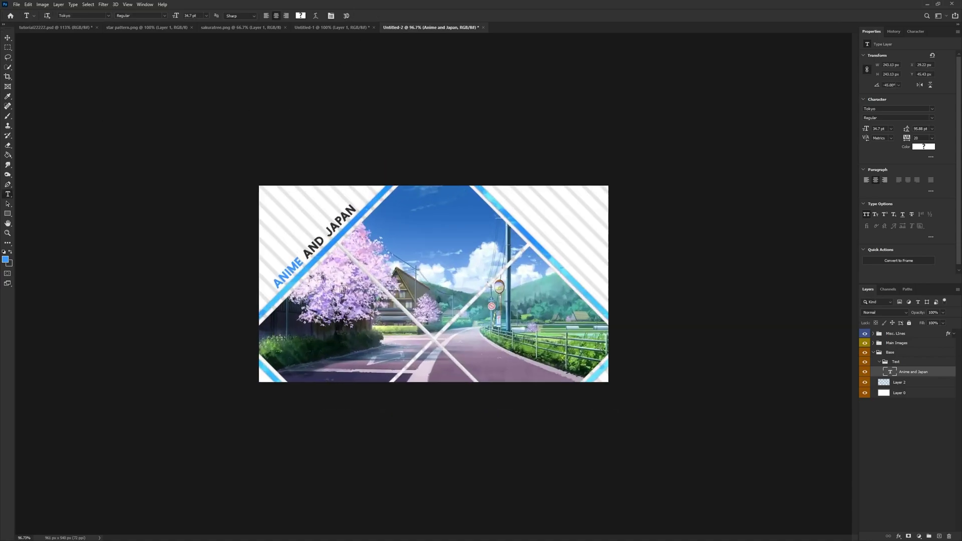
pyautogui.scroll(-3, 338, 347)
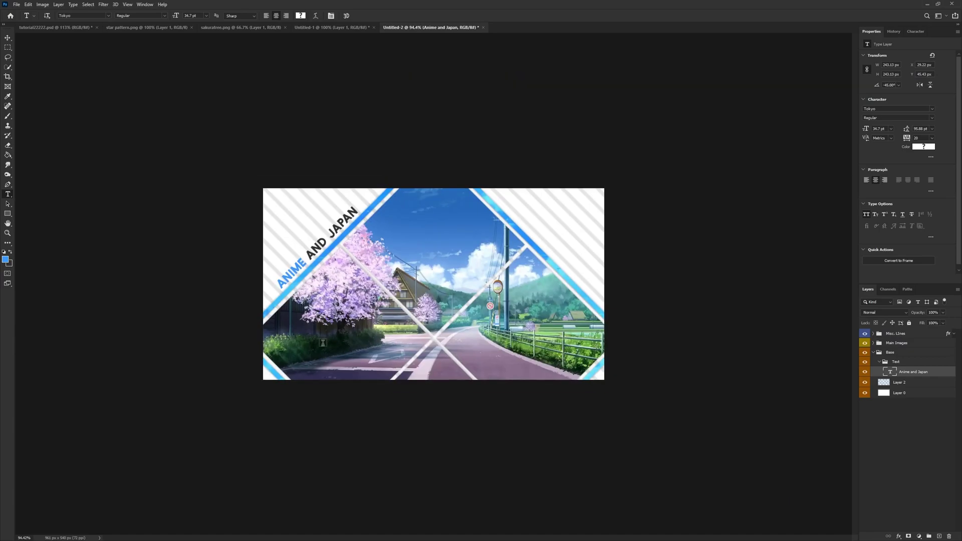
pyautogui.scroll(-4, 295, 341)
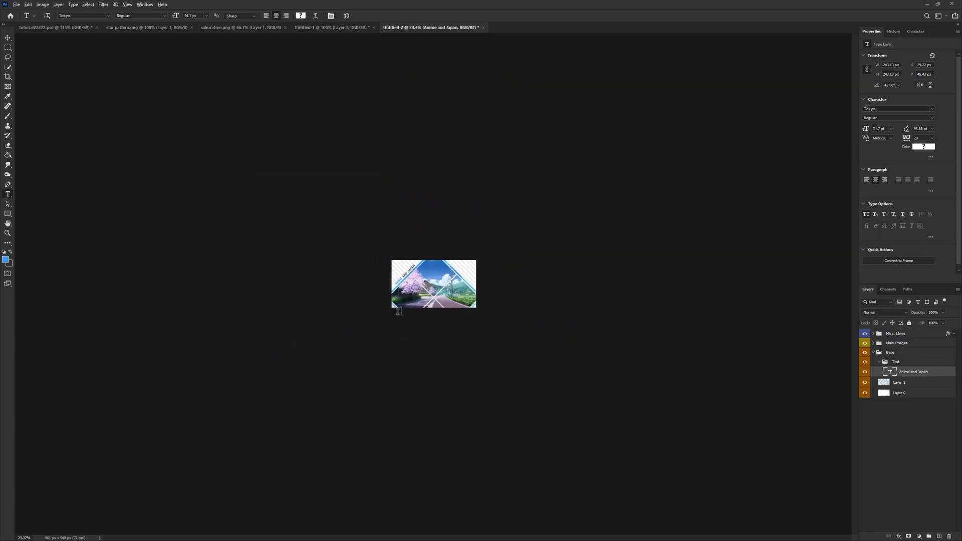
pyautogui.scroll(5, 397, 312)
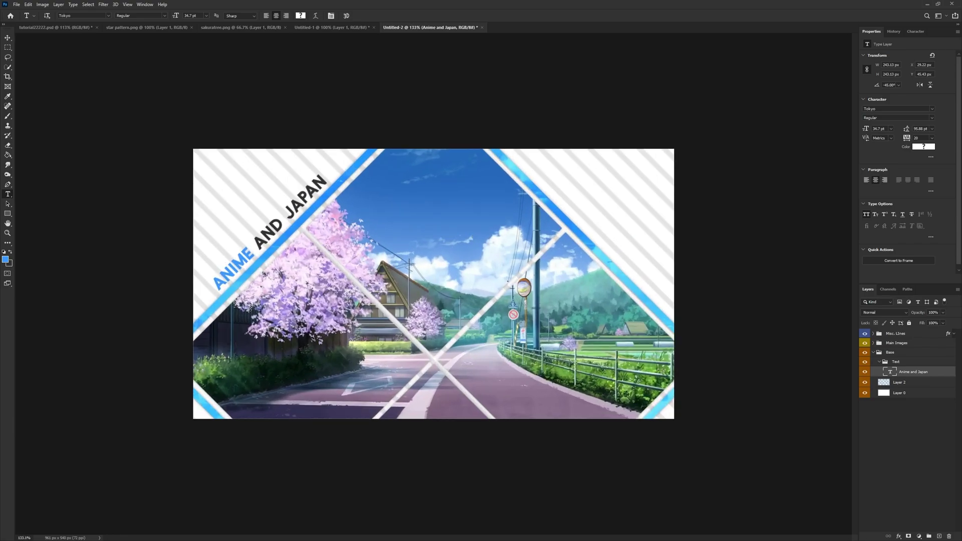
# Nudge the title two pixels right and two pixels down with the Move tool.
pyautogui.click(8, 38)
pyautogui.scroll(2, 255, 247)
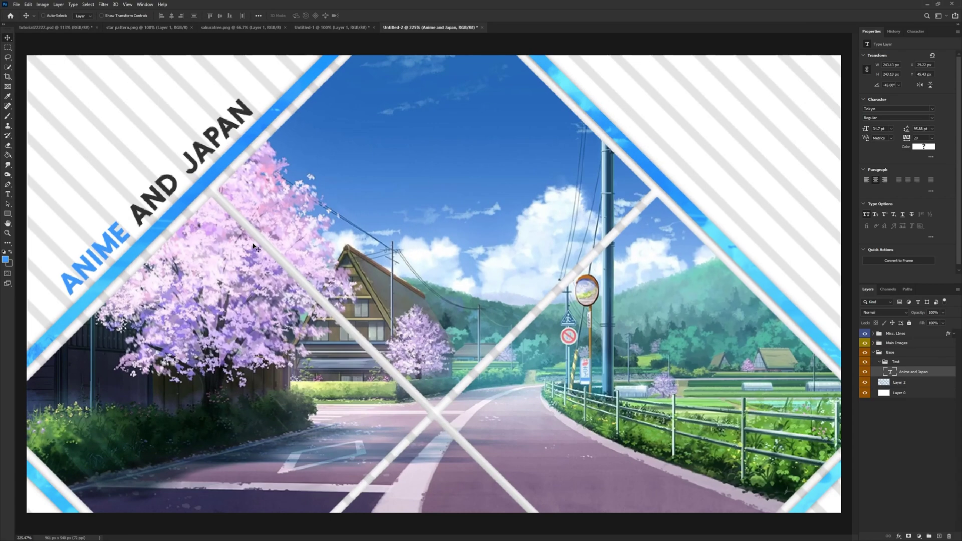
pyautogui.press('Right')
pyautogui.press('Right')
pyautogui.press('Down')
pyautogui.press('Down')
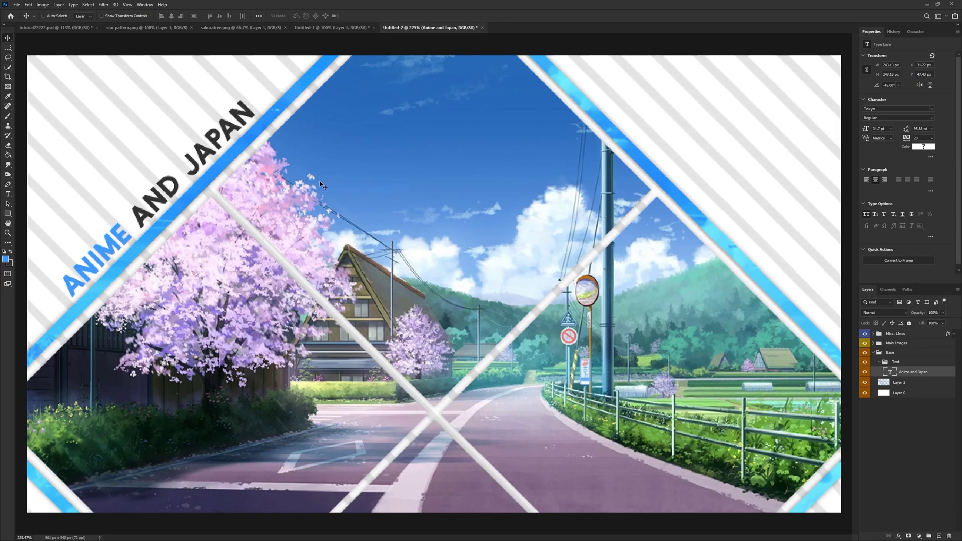
pyautogui.press('Right')
pyautogui.press('Down')
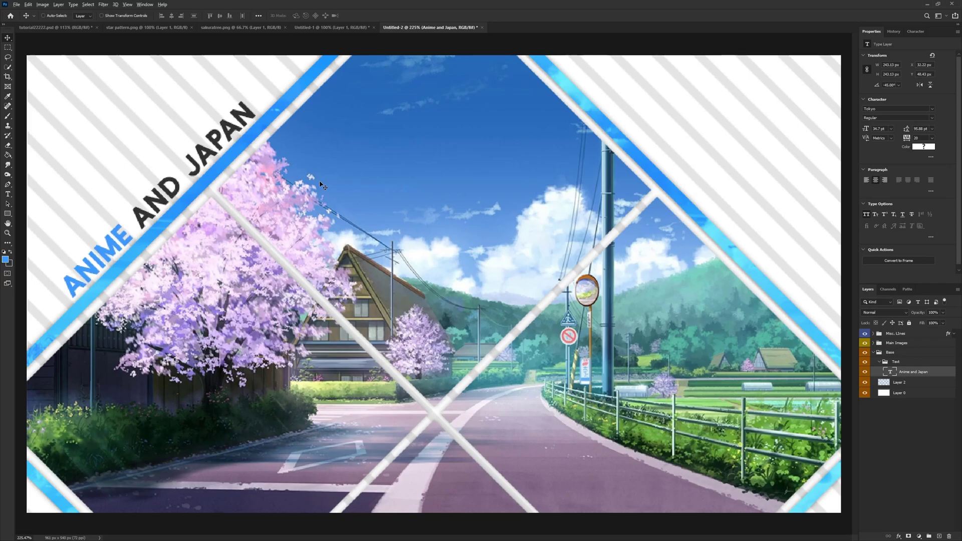
pyautogui.keyDown('alt'); pyautogui.scroll(-4, 321, 184); pyautogui.keyUp('alt')
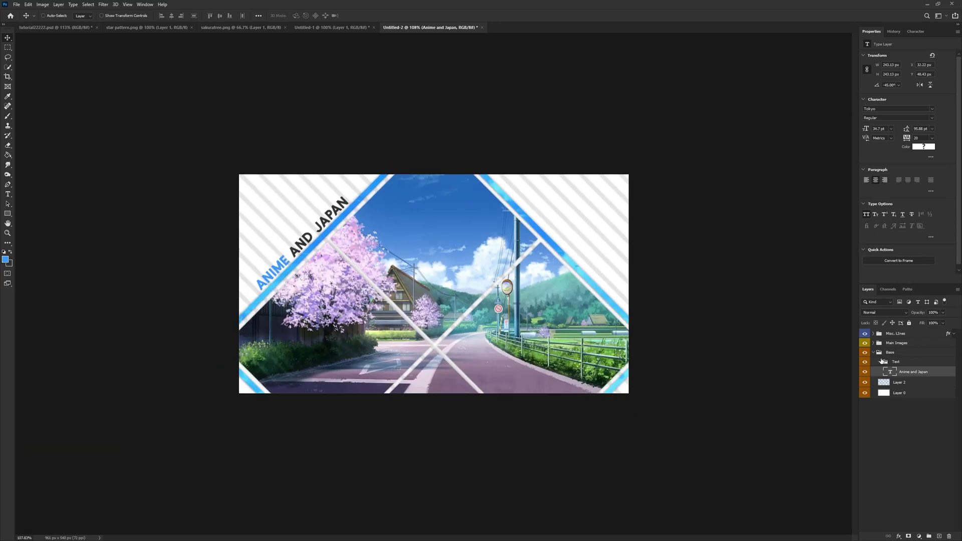
# Drag the star pattern into the thumbnail above Layer 2 in the Base group.
pyautogui.click(881, 361)
pyautogui.click(894, 372)
pyautogui.click(123, 27)
pyautogui.moveTo(387, 142); pyautogui.dragTo(310, 160)
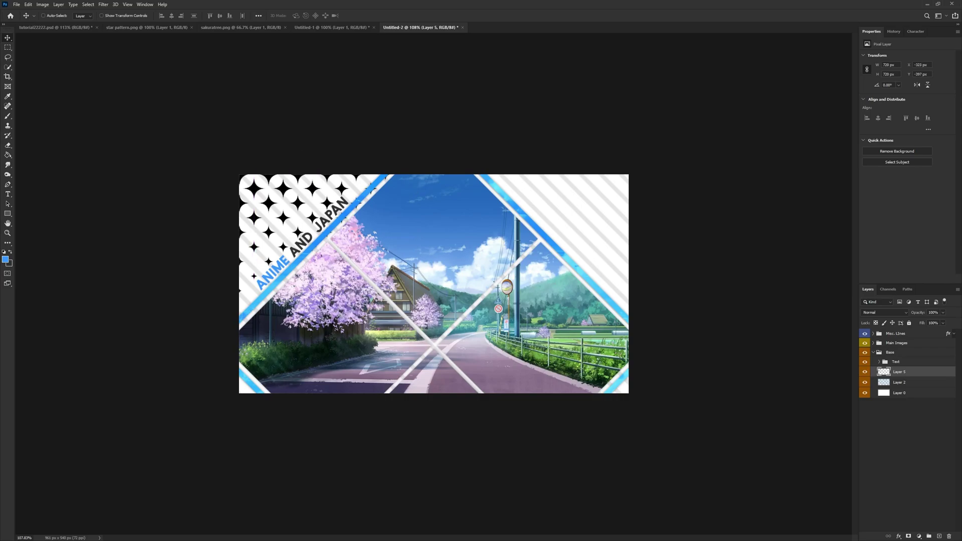
pyautogui.rightClick(906, 374)
pyautogui.press('Escape')
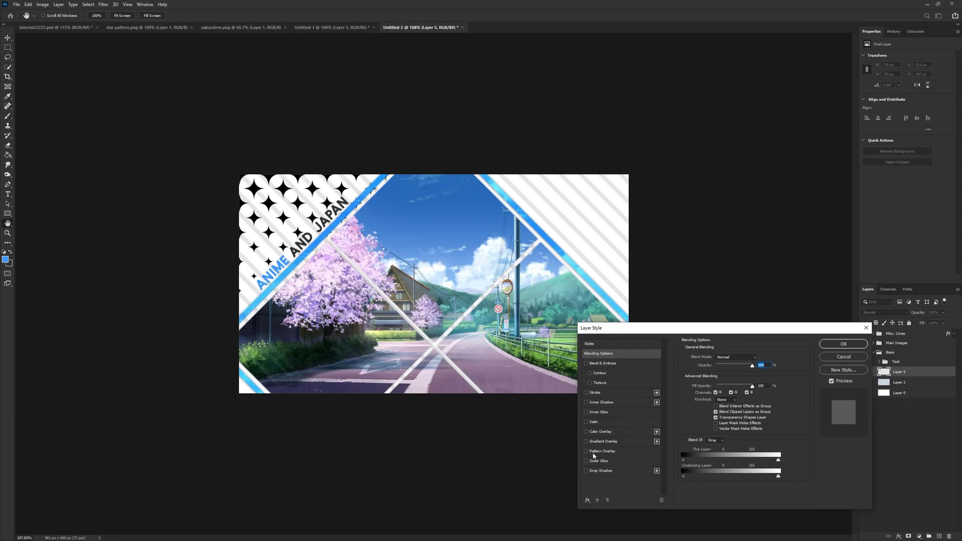
# Give the star layer a Color Overlay sampled from the stripe blue (3f99fd).
pyautogui.click(597, 431)
pyautogui.click(757, 358)
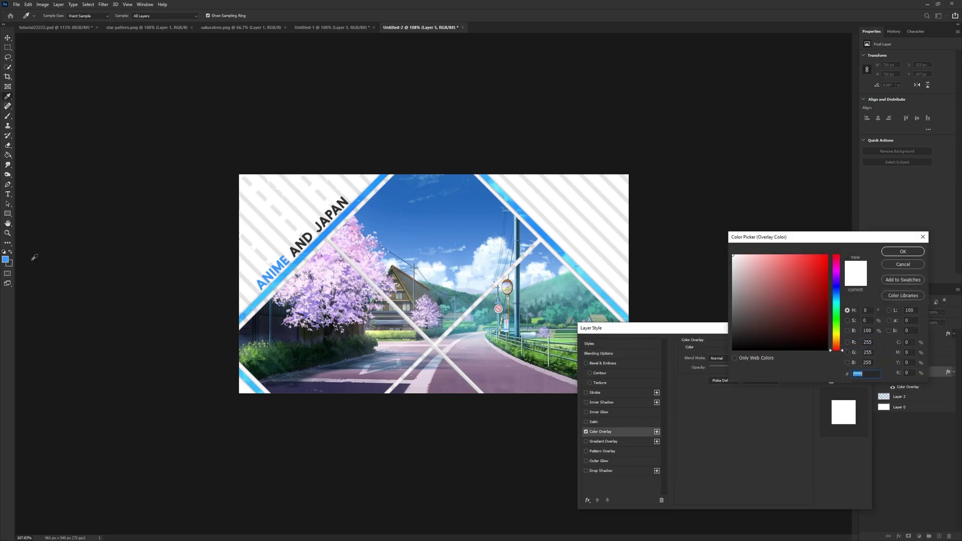
pyautogui.click(6, 258)
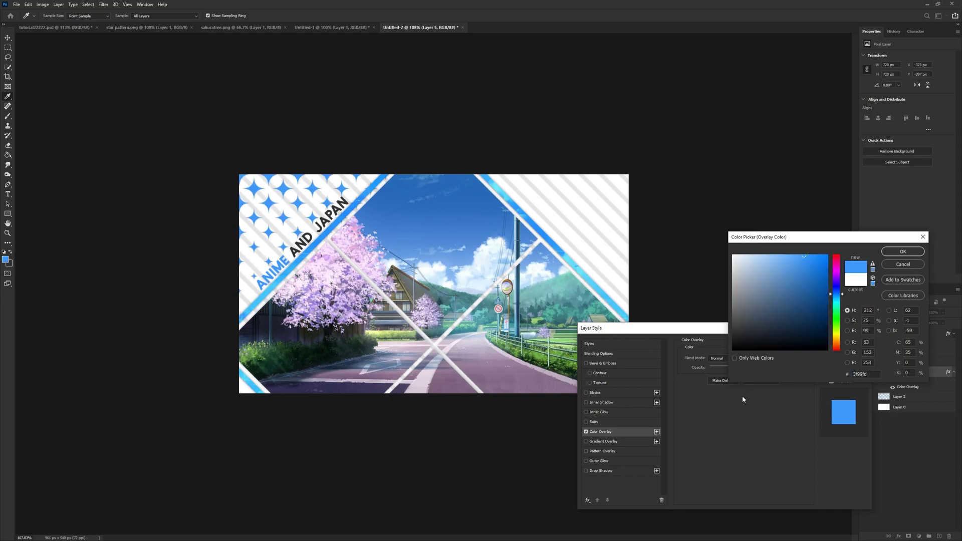
pyautogui.click(902, 251)
pyautogui.click(844, 344)
# Rasterize the star layer's style and rename the layer Stars.
pyautogui.rightClick(912, 372)
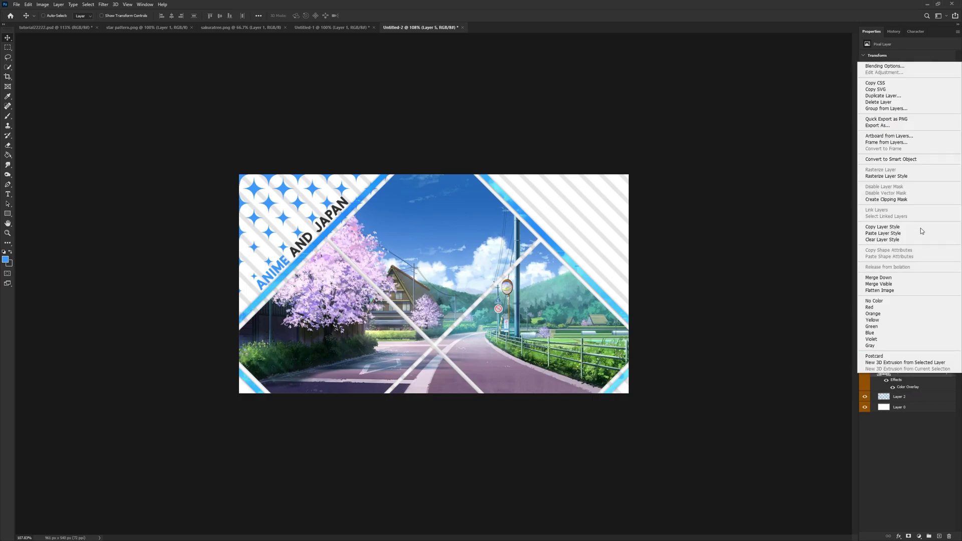
pyautogui.click(897, 176)
pyautogui.doubleClick(900, 371)
pyautogui.write('Stars')
pyautogui.press('Return')
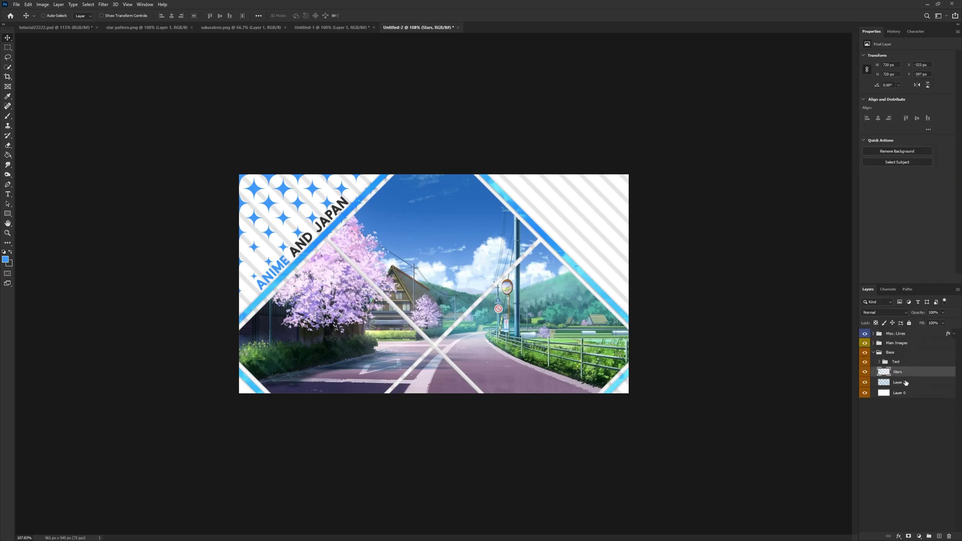
# Rename Layer 2 to Lines and Layer 0 to Base.
pyautogui.doubleClick(905, 381)
pyautogui.write('Lines')
pyautogui.press('Return')
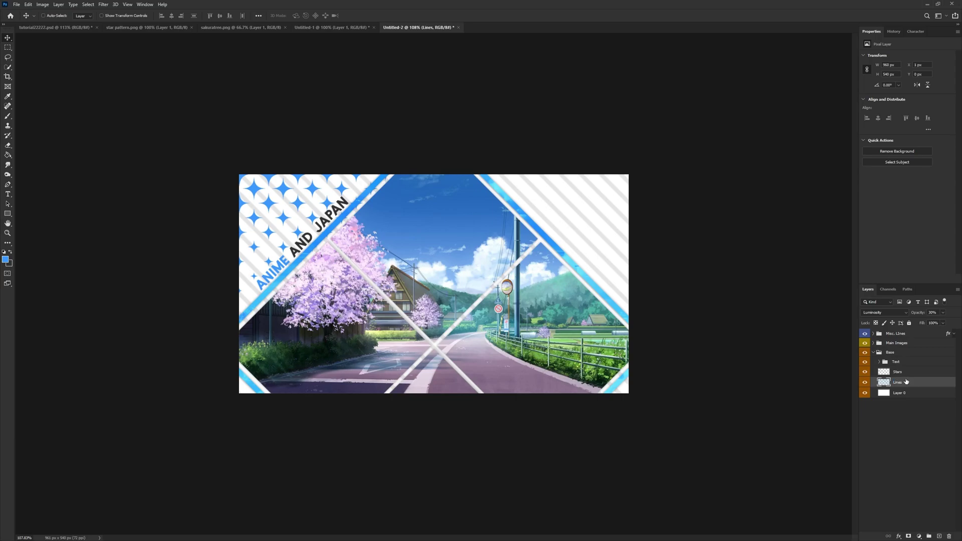
pyautogui.doubleClick(899, 393)
pyautogui.write('B')
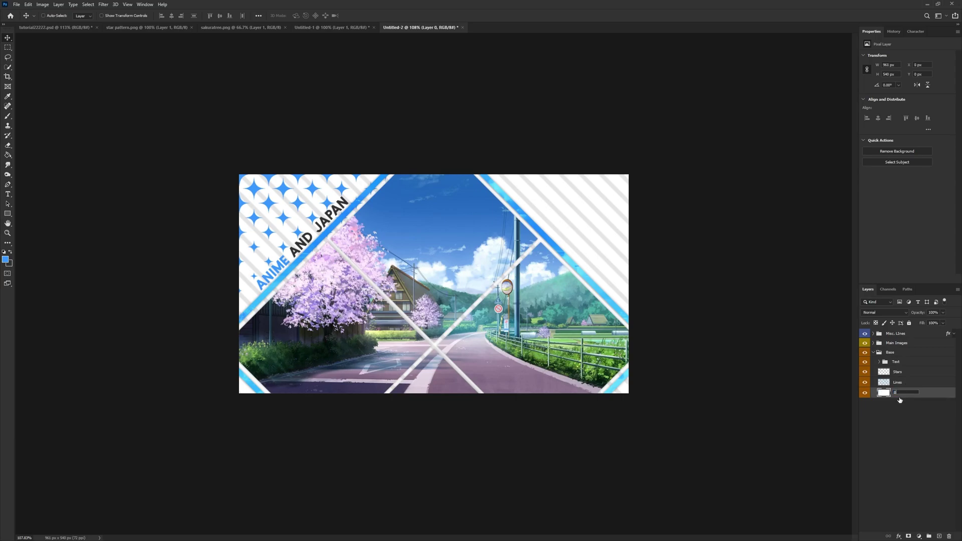
pyautogui.write('ase')
pyautogui.press('Return')
pyautogui.click(899, 372)
pyautogui.click(904, 395)
# Lock the Base layer completely and set the Stars layer opacity to 30%.
pyautogui.click(909, 324)
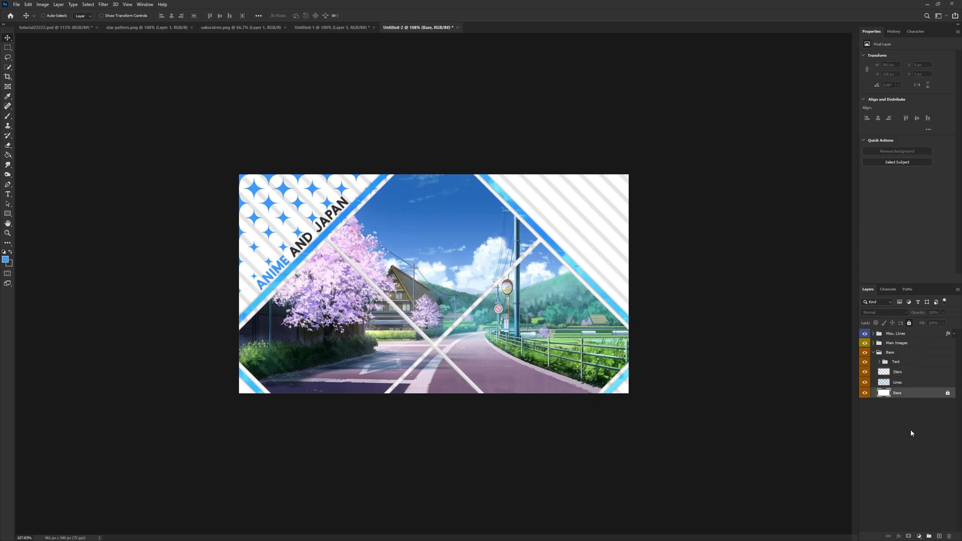
pyautogui.click(910, 382)
pyautogui.click(903, 373)
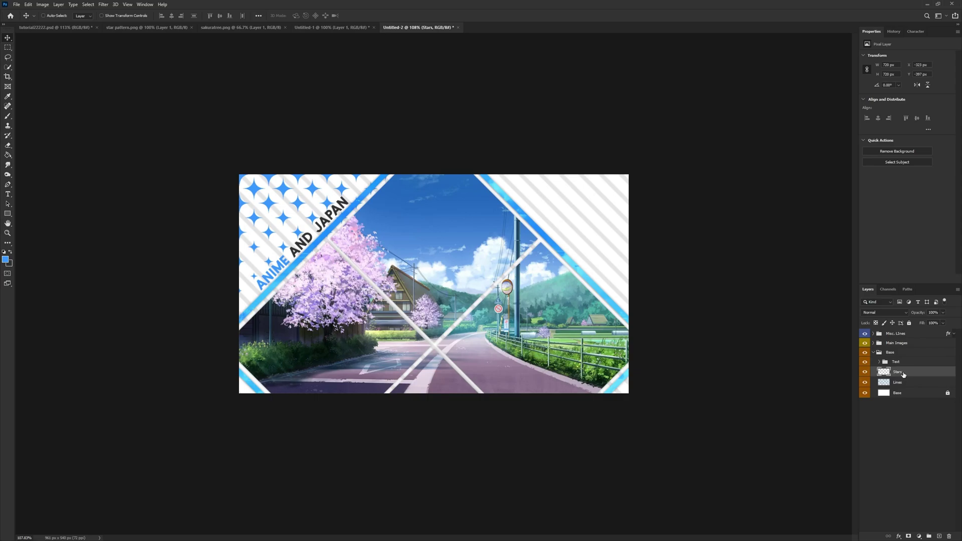
pyautogui.click(935, 312)
pyautogui.click(933, 312)
pyautogui.write('30')
pyautogui.press('Return')
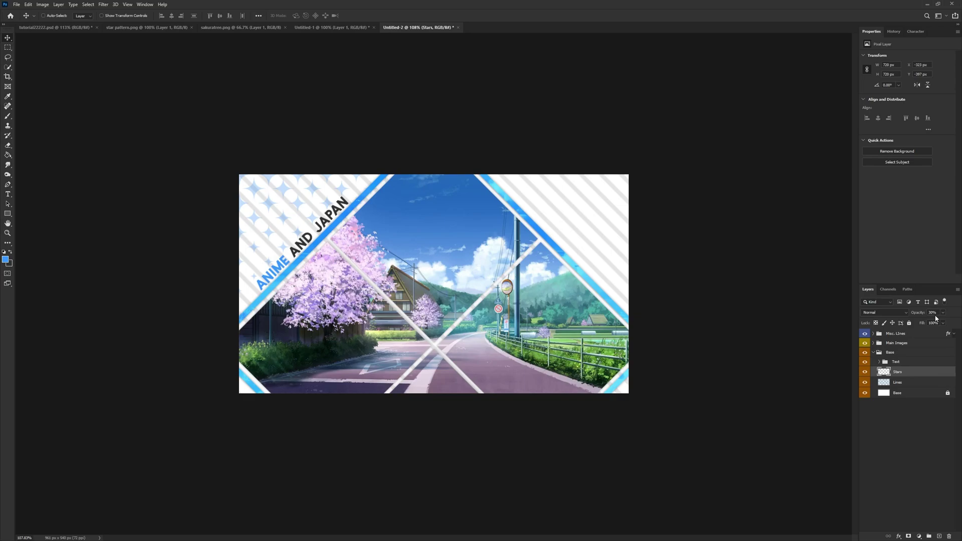
# Scale the stars to about 71.5%, rotate them 10.5°, and reposition them top-left.
pyautogui.hotkey('ctrl', 't')
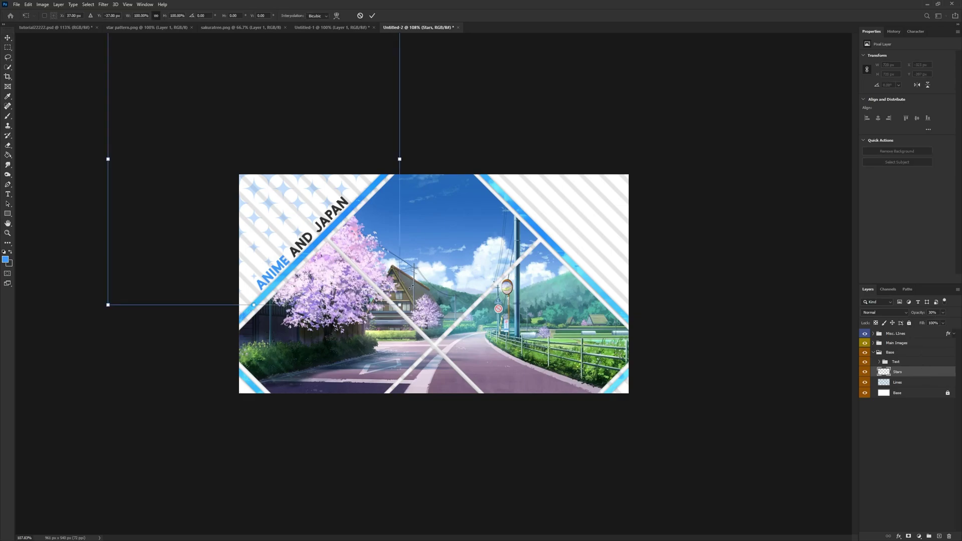
pyautogui.moveTo(401, 305); pyautogui.dragTo(316, 221)
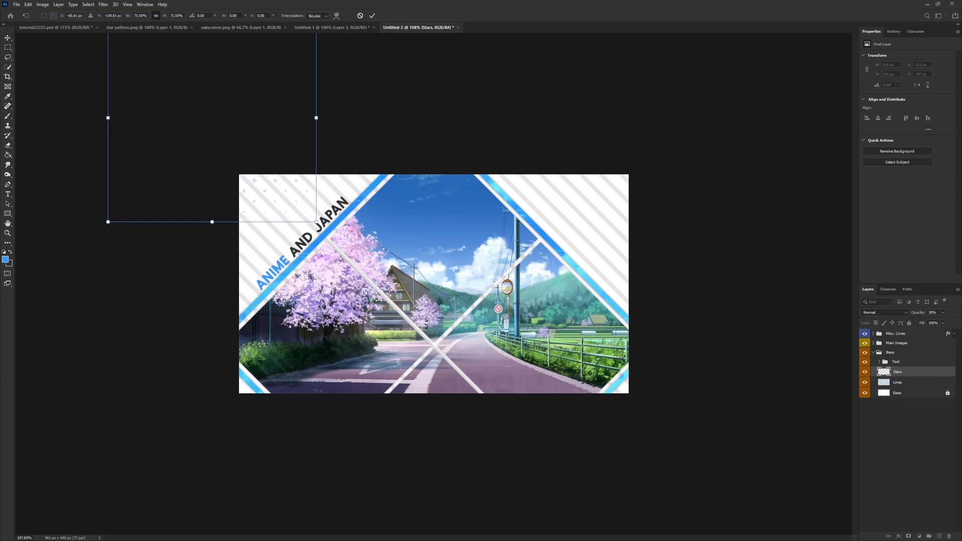
pyautogui.moveTo(259, 104); pyautogui.dragTo(312, 180)
pyautogui.moveTo(400, 70); pyautogui.dragTo(421, 96)
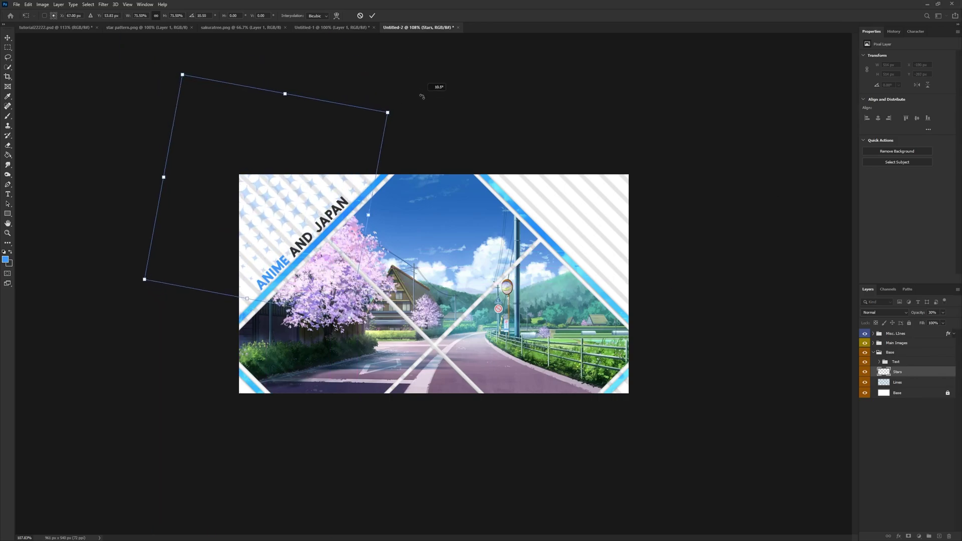
pyautogui.moveTo(332, 160); pyautogui.dragTo(333, 133)
pyautogui.click(372, 15)
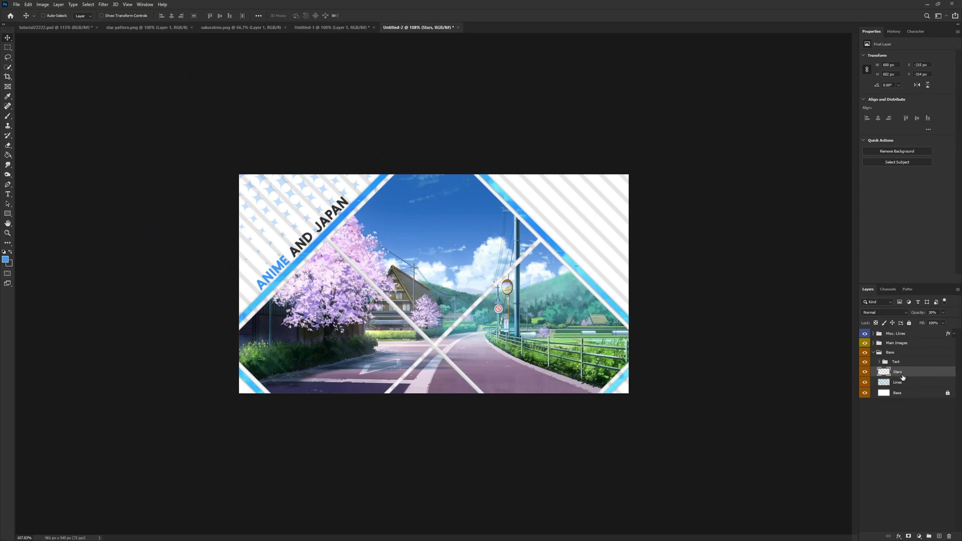
pyautogui.click(201, 27)
# Bring in the cherry tree image and give it a light grey ece7e7 Color Overlay.
pyautogui.moveTo(399, 182); pyautogui.dragTo(443, 280)
pyautogui.rightClick(896, 377)
pyautogui.click(887, 68)
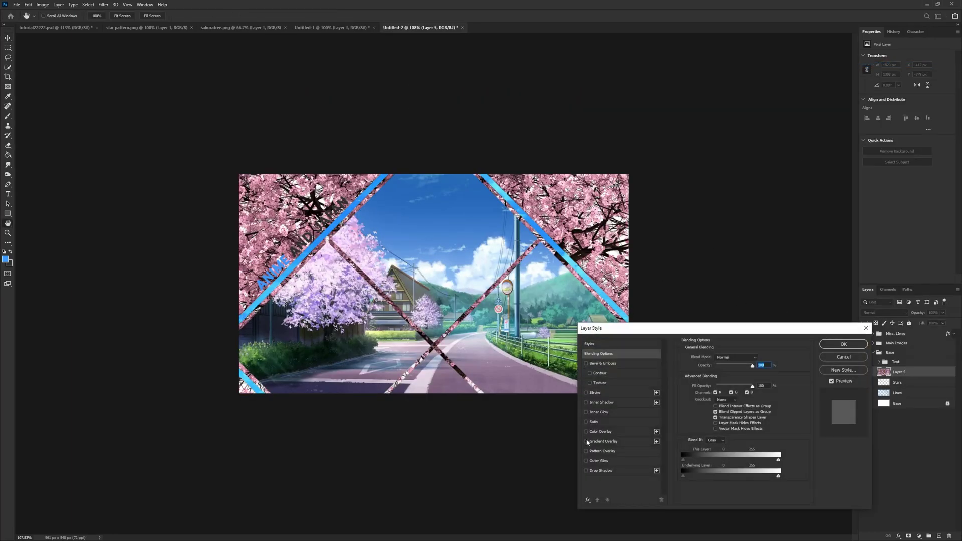
pyautogui.click(601, 431)
pyautogui.click(757, 360)
pyautogui.write('ece7e7')
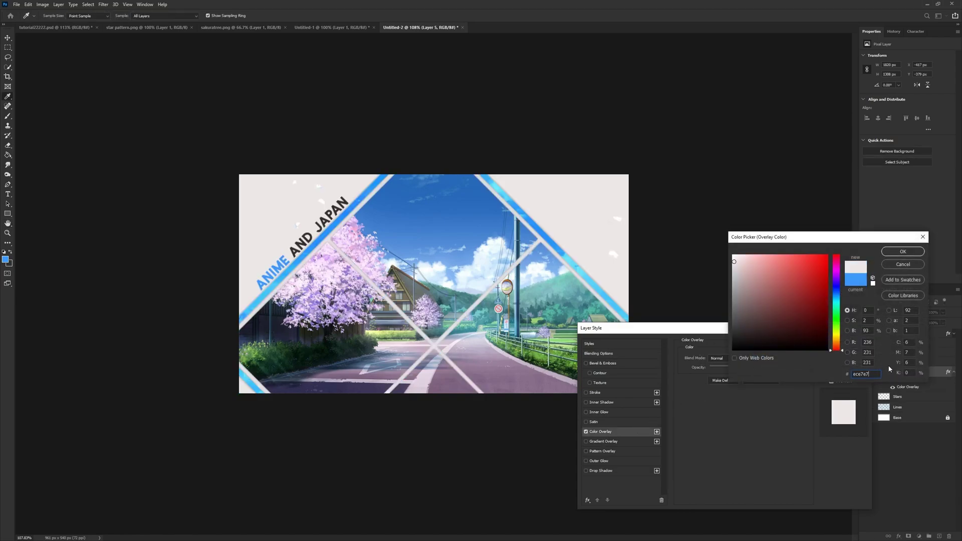
pyautogui.click(902, 253)
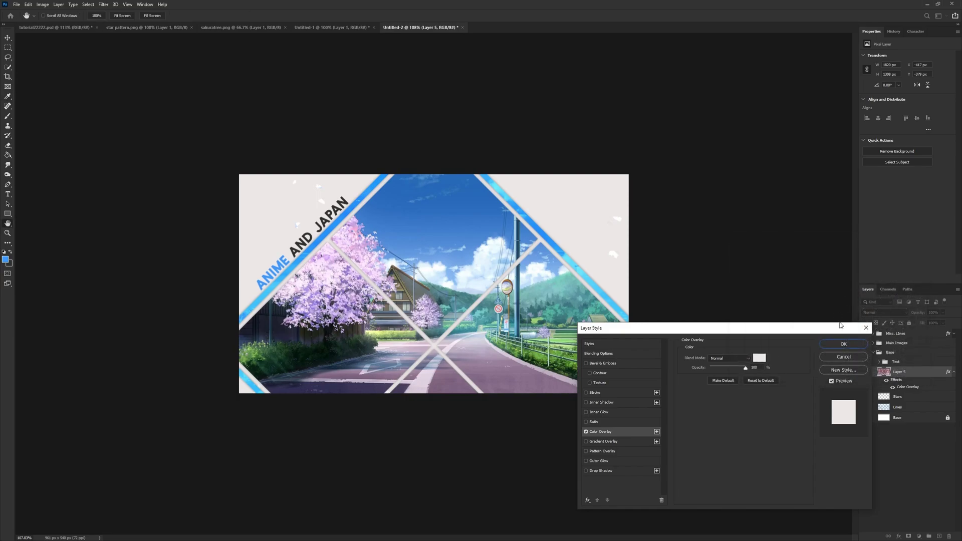
pyautogui.click(843, 344)
# Rasterize the overlay and shrink the blossoms to about 39.5%.
pyautogui.rightClick(913, 375)
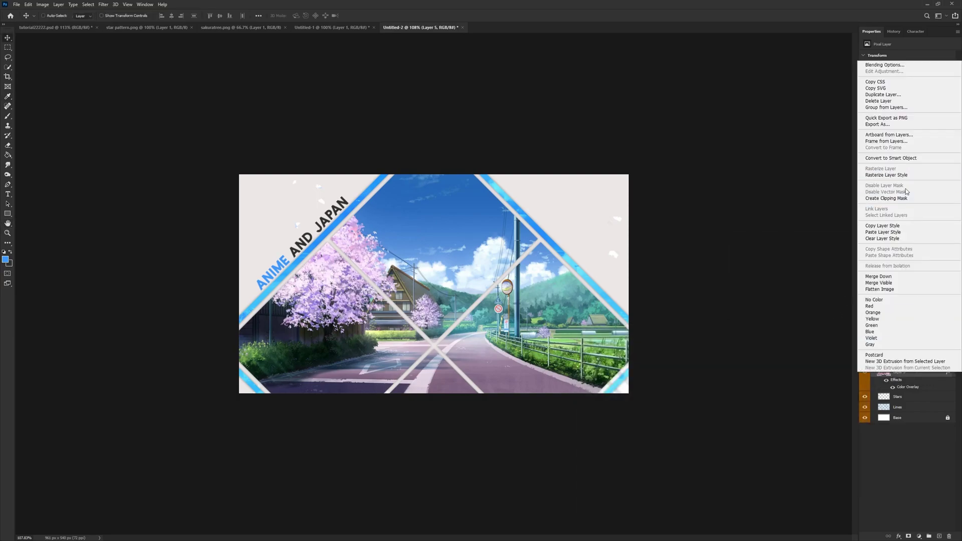
pyautogui.click(906, 175)
pyautogui.hotkey('ctrl', 't')
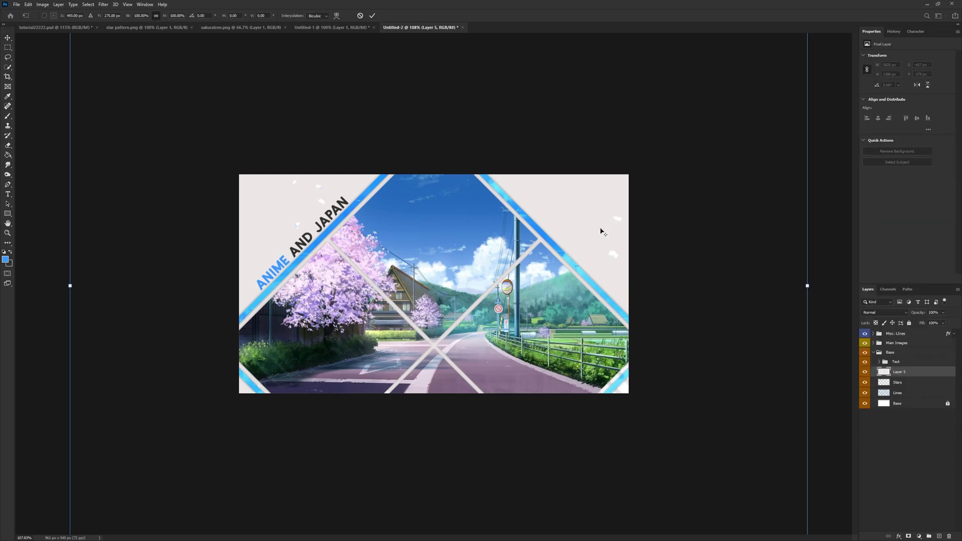
pyautogui.scroll(-5, 608, 223)
pyautogui.moveTo(557, 196); pyautogui.dragTo(423, 308)
pyautogui.moveTo(357, 347); pyautogui.dragTo(388, 289)
pyautogui.scroll(3, 426, 289)
pyautogui.moveTo(505, 229); pyautogui.dragTo(495, 236)
pyautogui.click(372, 16)
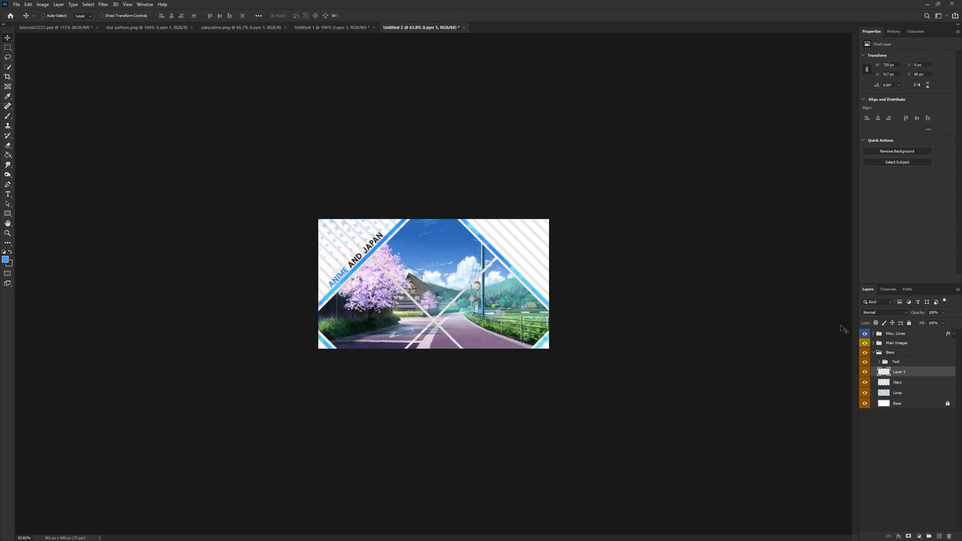
# Place the blossom layer just above Base, rename it Sakura 1, and move it top-right.
pyautogui.moveTo(897, 374)
pyautogui.mouseDown()
pyautogui.moveTo(896, 396)
pyautogui.moveTo(901, 371)
pyautogui.mouseUp()
pyautogui.doubleClick(900, 393)
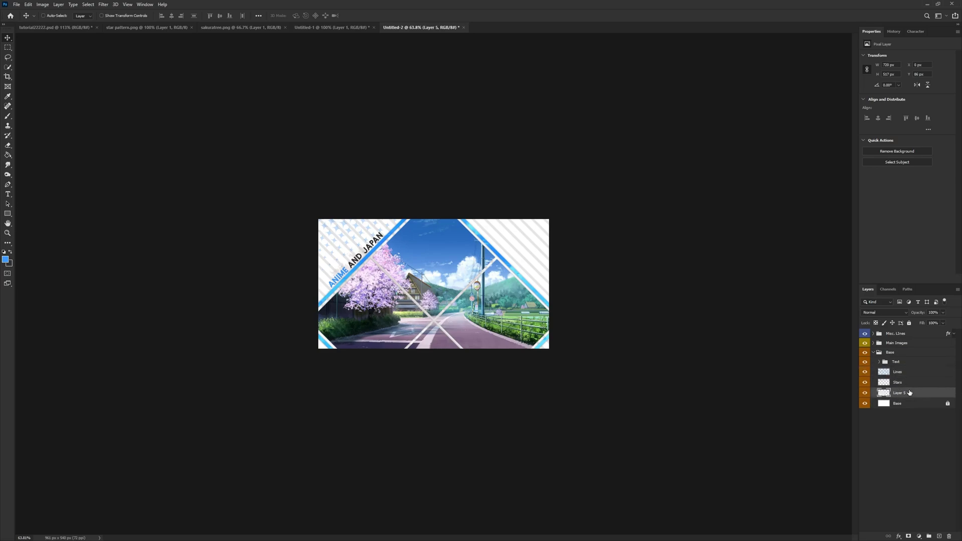
pyautogui.write('Sakura 1')
pyautogui.press('Return')
pyautogui.scroll(3, 428, 122)
pyautogui.moveTo(351, 245); pyautogui.dragTo(478, 258)
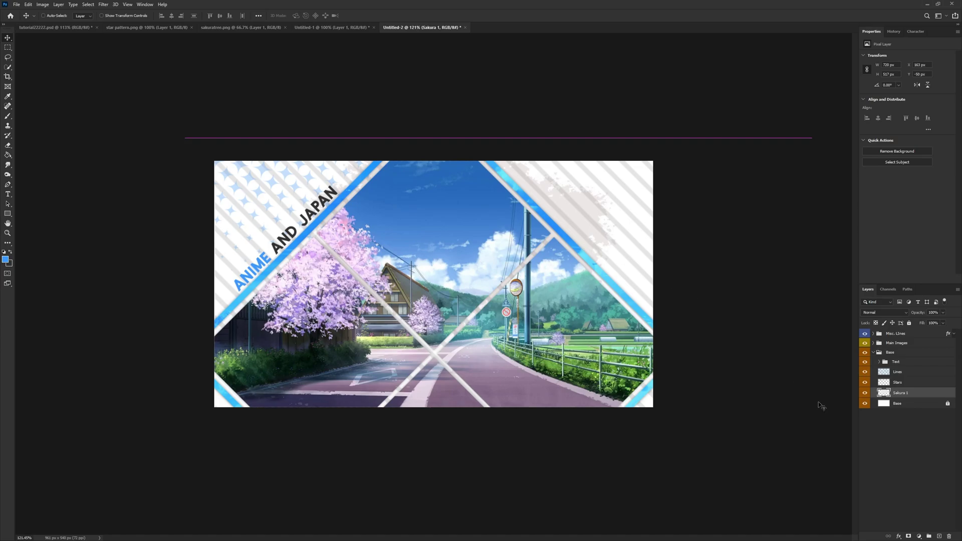
# Duplicate Sakura 1, shift the copy within the top-right corner, and collapse the Base group.
pyautogui.press('ctrl')
pyautogui.hotkey('ctrl', 'j')
pyautogui.moveTo(282, 220); pyautogui.dragTo(398, 293)
pyautogui.hotkey('alt', '[')
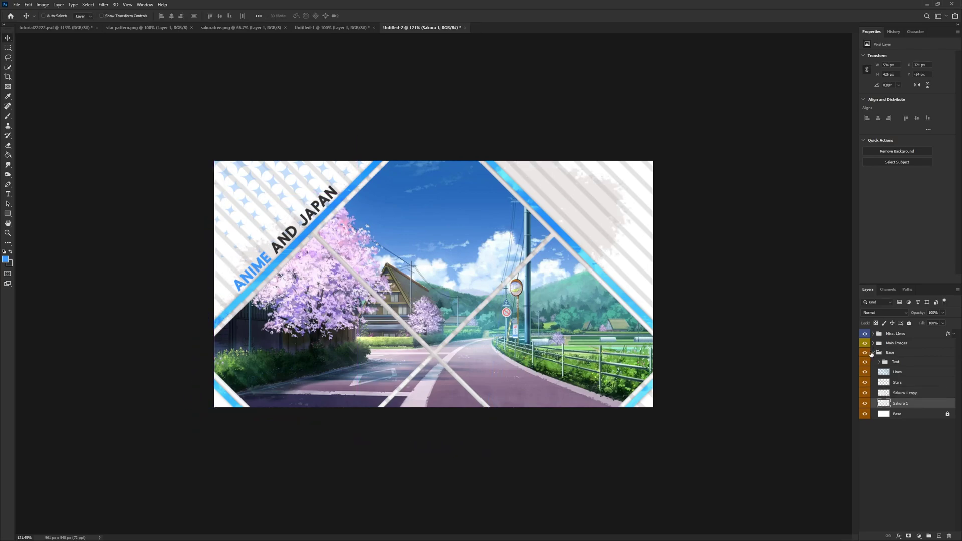
pyautogui.click(871, 353)
pyautogui.click(873, 352)
pyautogui.click(892, 335)
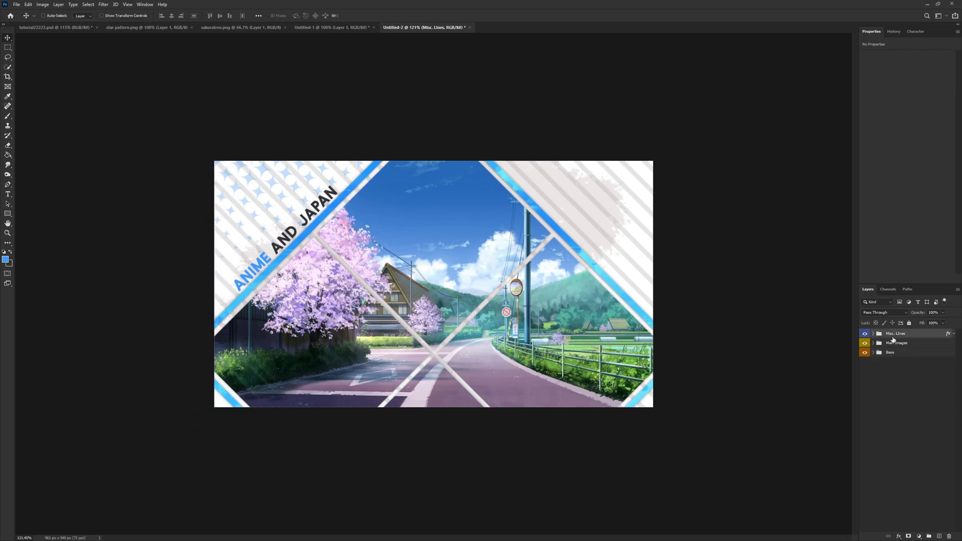
# Create a new layer inside a group named Pop Out with a green colour label.
pyautogui.click(940, 537)
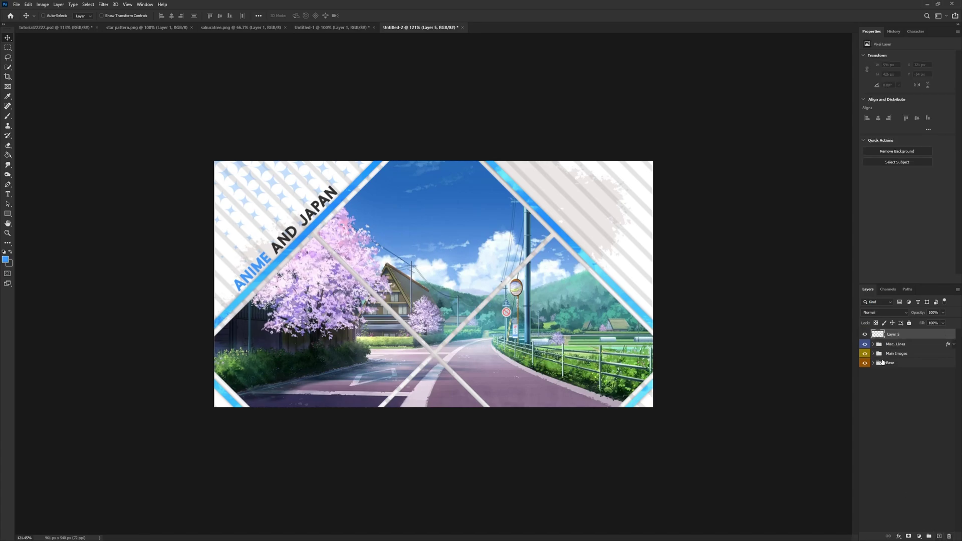
pyautogui.hotkey('ctrl', 'g')
pyautogui.doubleClick(897, 333)
pyautogui.write('P')
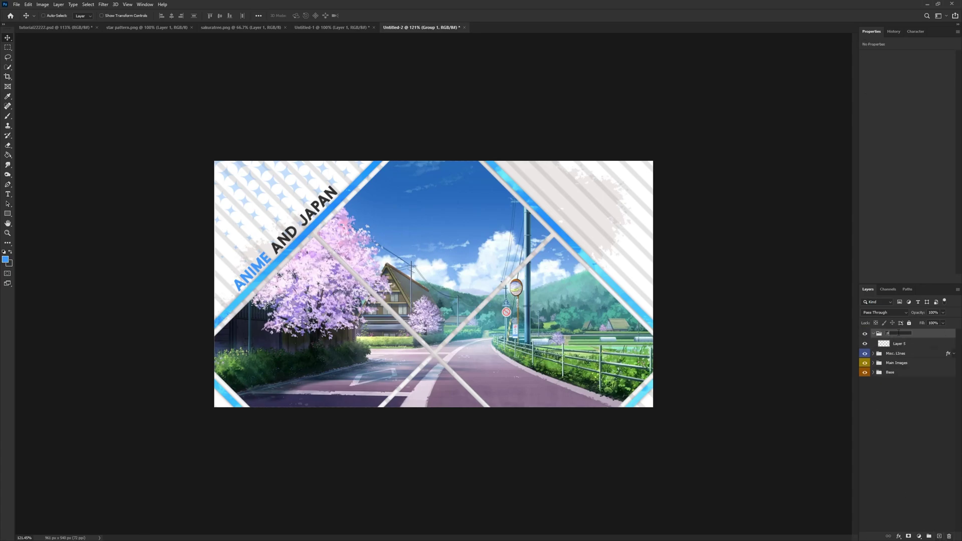
pyautogui.press('Return')
pyautogui.rightClick(866, 335)
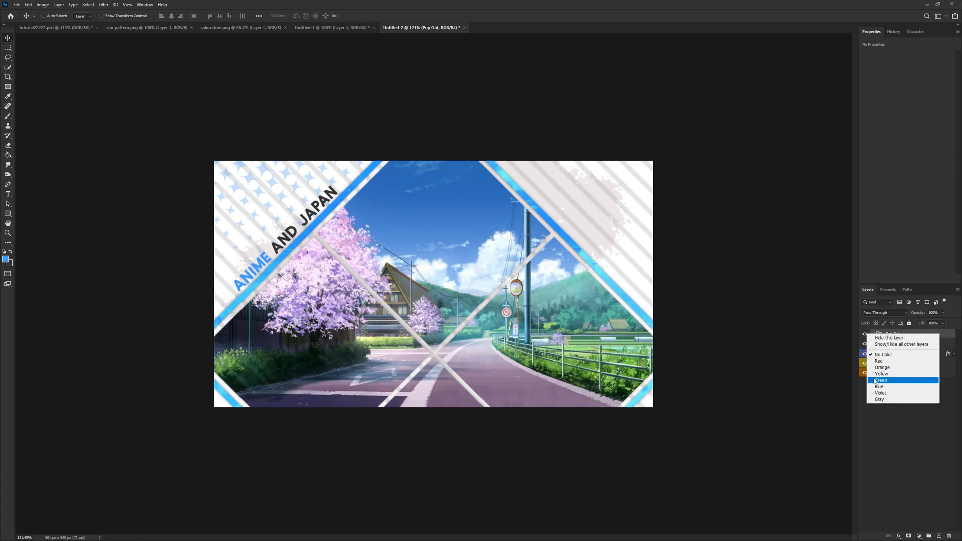
pyautogui.click(895, 381)
pyautogui.click(899, 346)
# Draw a blue rectangle and size it to a 180 × 180 px square.
pyautogui.click(12, 215)
pyautogui.click(13, 217)
pyautogui.click(8, 217)
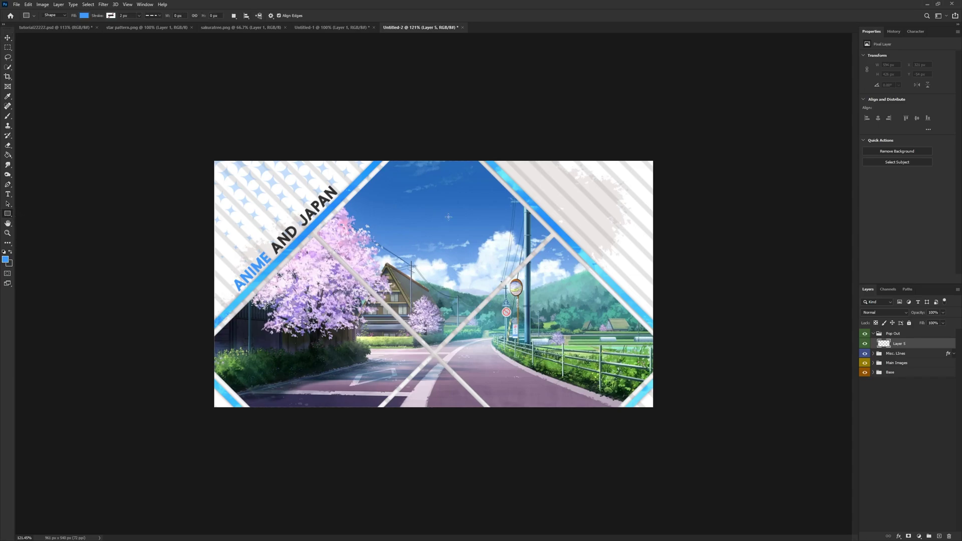
pyautogui.moveTo(449, 216); pyautogui.dragTo(519, 310)
pyautogui.press('v')
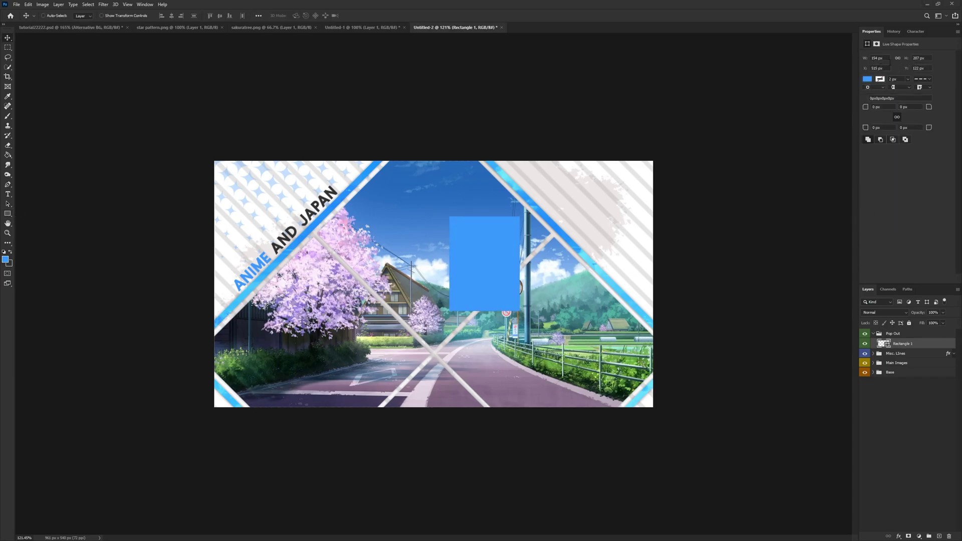
pyautogui.click(886, 58)
pyautogui.write('1')
pyautogui.press('Tab')
pyautogui.write('180')
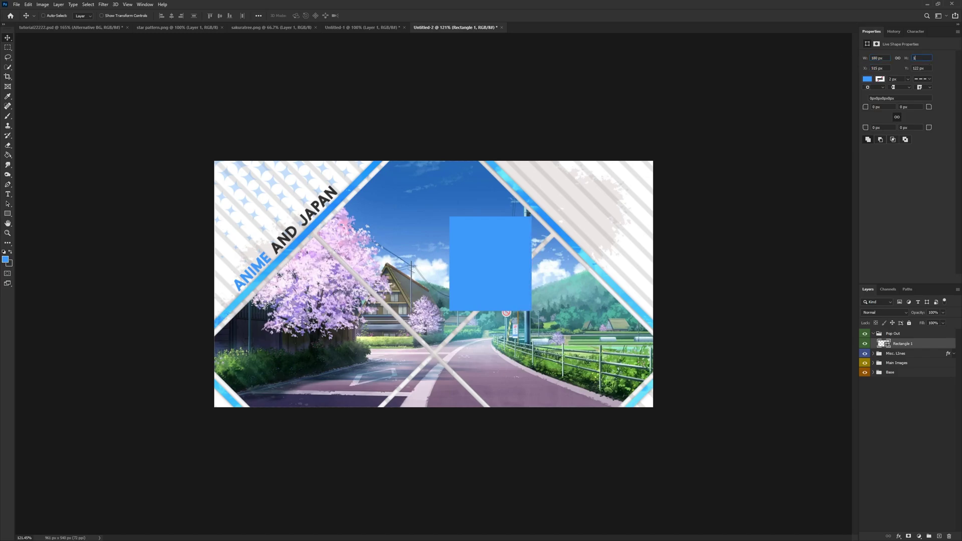
pyautogui.press('Return')
# Rotate the square 45° into a diamond and move it to the upper right.
pyautogui.hotkey('ctrl', 't')
pyautogui.moveTo(527, 208); pyautogui.dragTo(492, 189)
pyautogui.moveTo(491, 267); pyautogui.dragTo(563, 242)
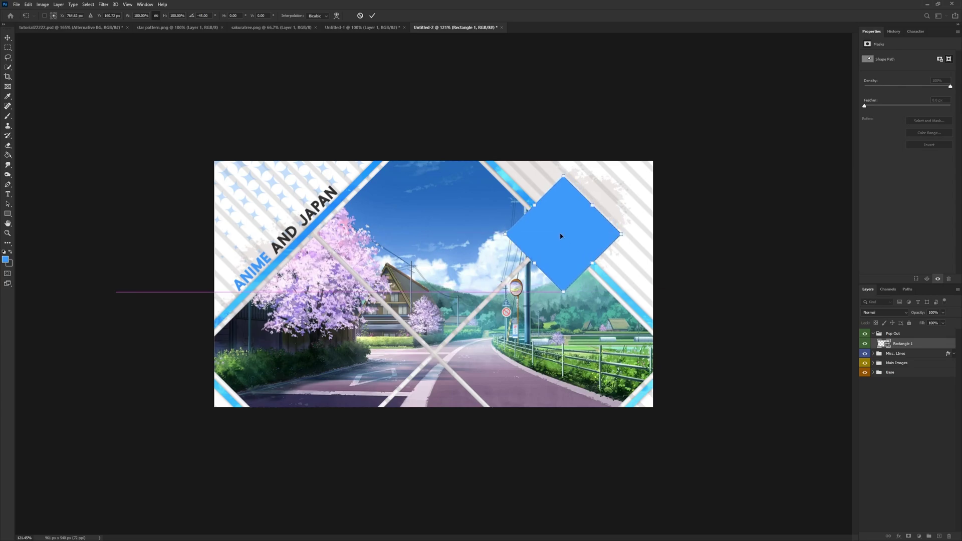
pyautogui.click(372, 17)
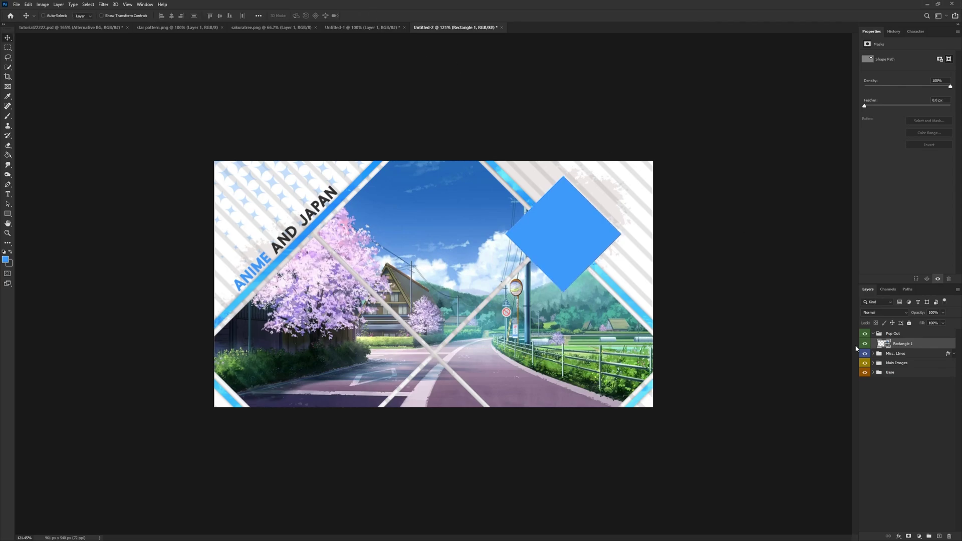
# Draw a new rectangle and set it to 180 × 180 px.
pyautogui.click(939, 536)
pyautogui.click(7, 216)
pyautogui.click(7, 215)
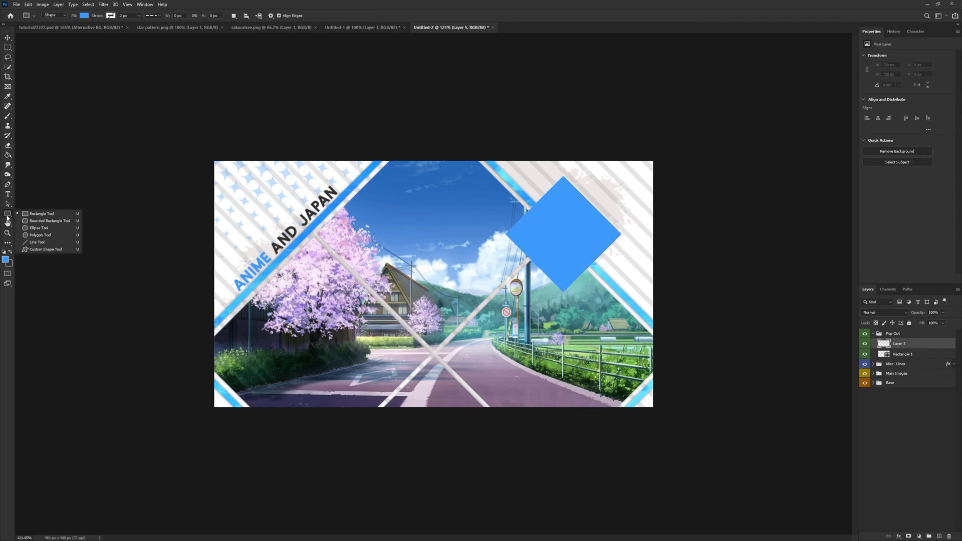
pyautogui.moveTo(406, 240); pyautogui.dragTo(488, 356)
pyautogui.click(877, 58)
pyautogui.write('180')
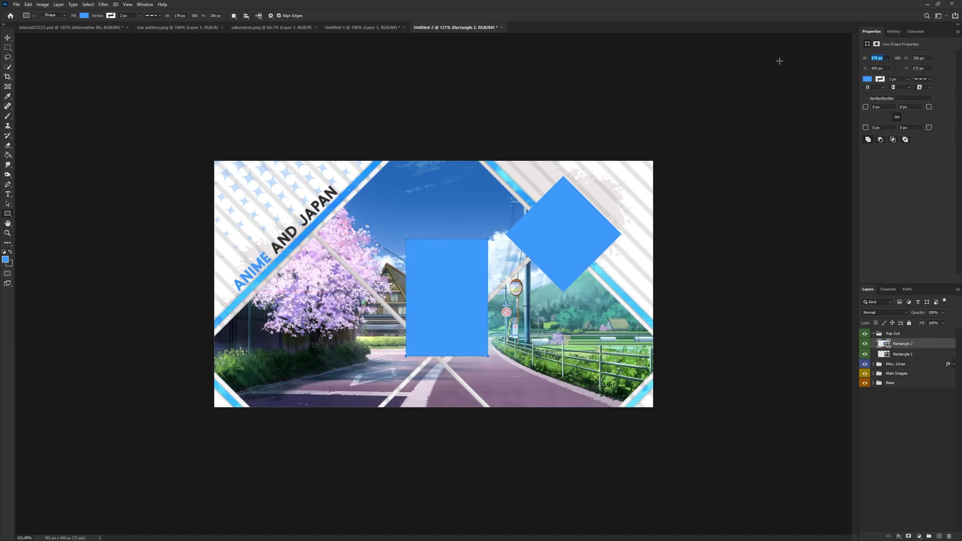
pyautogui.press('Return')
pyautogui.click(918, 58)
pyautogui.write('180')
pyautogui.press('Return')
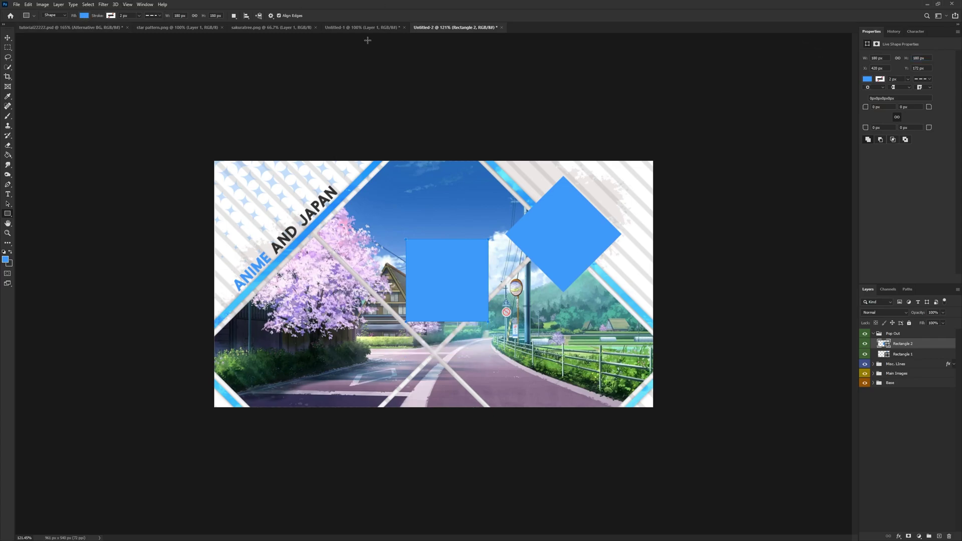
# Remove the rectangle's fill and give it a white 4 px stroke.
pyautogui.click(879, 79)
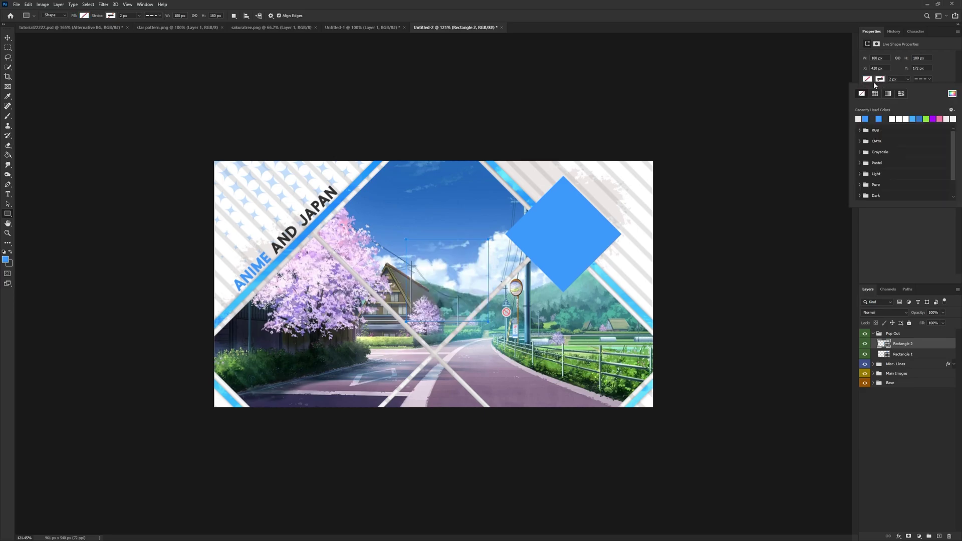
pyautogui.click(858, 119)
pyautogui.click(952, 93)
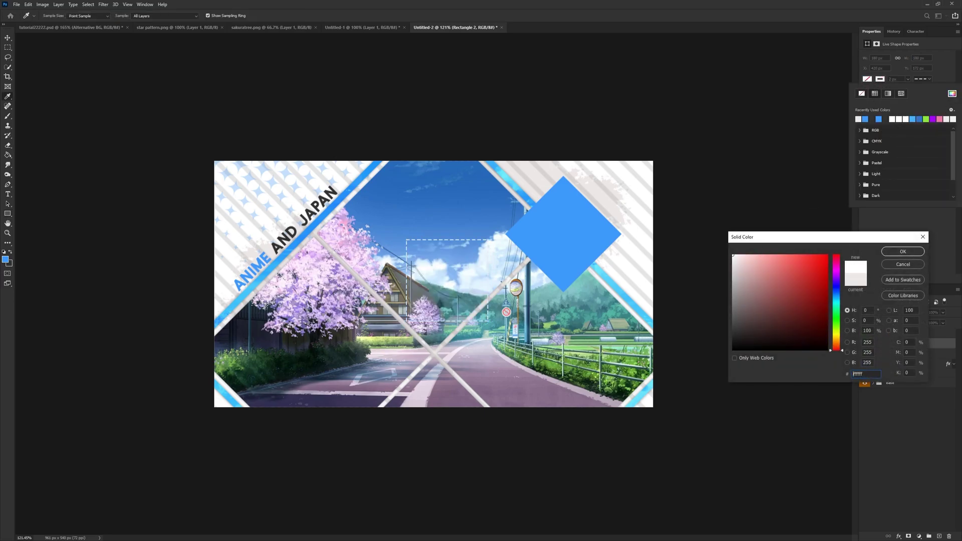
pyautogui.click(912, 255)
pyautogui.click(926, 78)
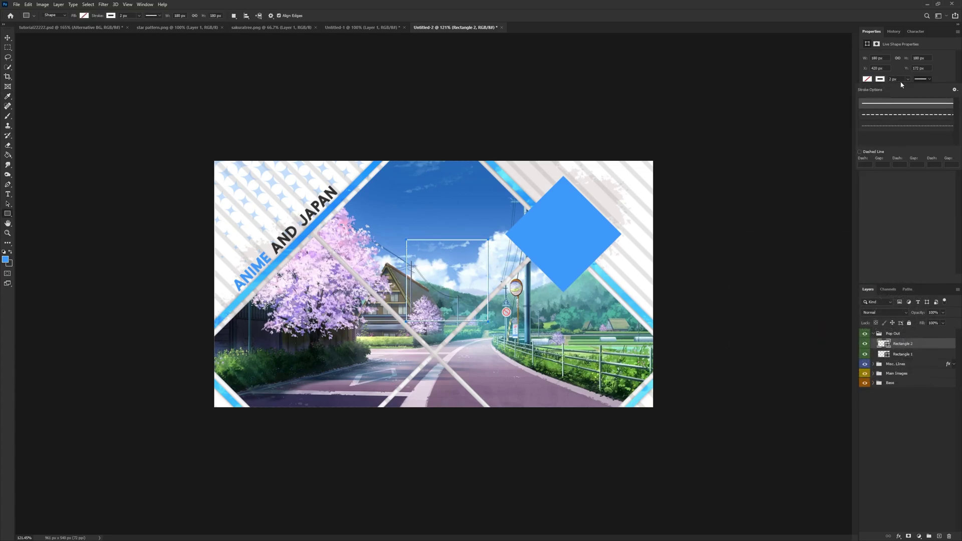
pyautogui.click(900, 84)
pyautogui.write('6')
pyautogui.press('Return')
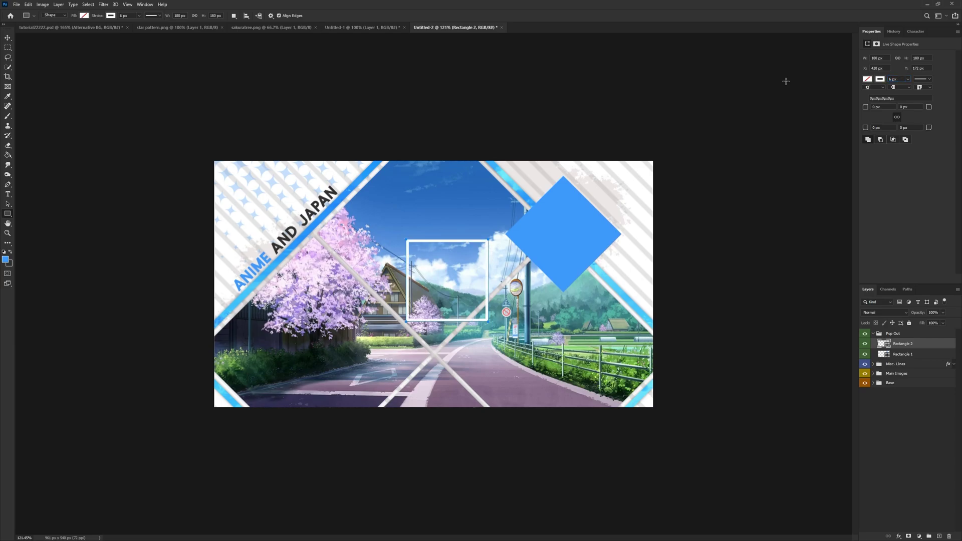
pyautogui.write('4')
pyautogui.press('Return')
# Rotate the square frame 45° and fit it inside the blue diamond.
pyautogui.hotkey('ctrl', 't')
pyautogui.moveTo(493, 235); pyautogui.dragTo(448, 209)
pyautogui.moveTo(441, 277); pyautogui.dragTo(560, 236)
pyautogui.moveTo(562, 175); pyautogui.dragTo(558, 220)
pyautogui.press('Return')
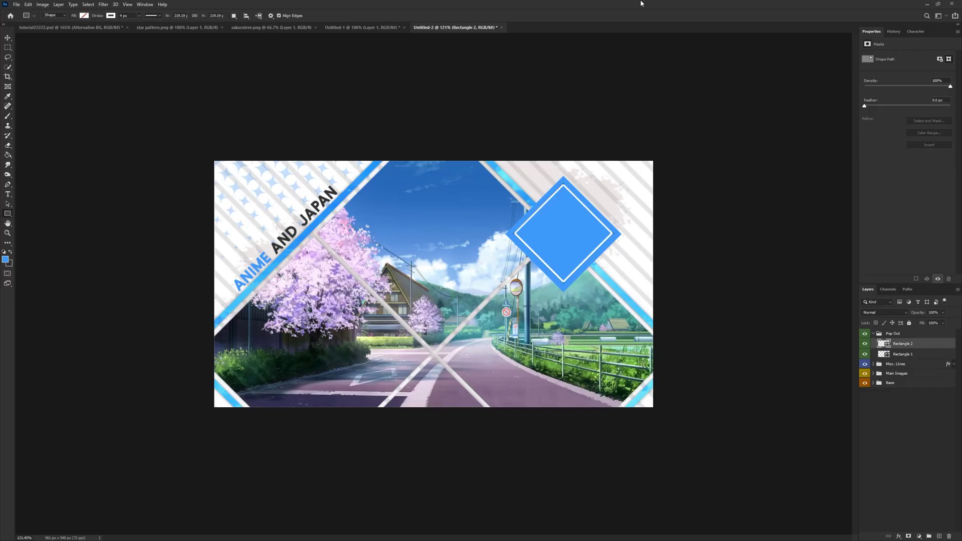
# Rename the outline frame layer Stroke and the blue diamond layer Base.
pyautogui.click(3, 38)
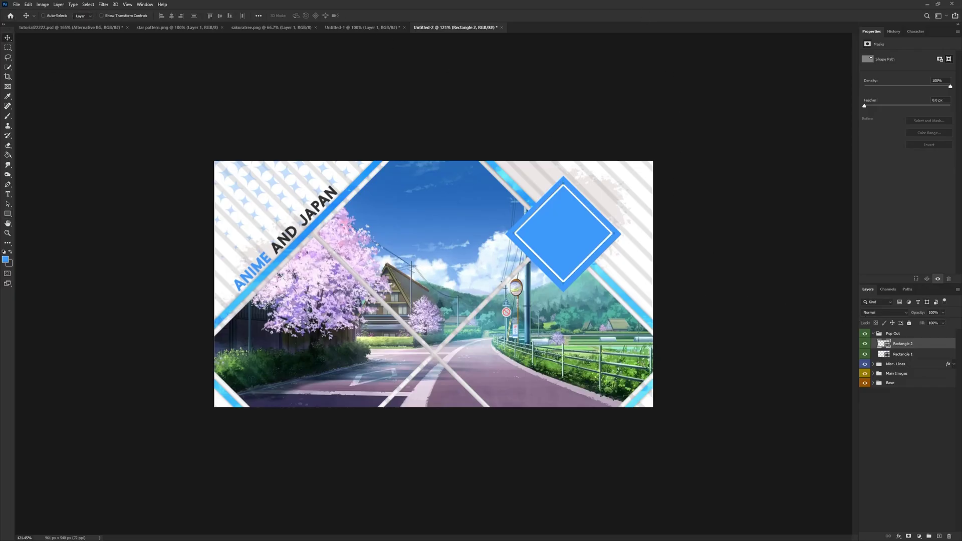
pyautogui.doubleClick(897, 344)
pyautogui.write('Stroke')
pyautogui.press('Return')
pyautogui.doubleClick(899, 355)
pyautogui.write('Base')
pyautogui.press('Return')
# Paste the clouds image, set it to Soft Light, shift it right, and name it Clouds.
pyautogui.hotkey('ctrl', 'v')
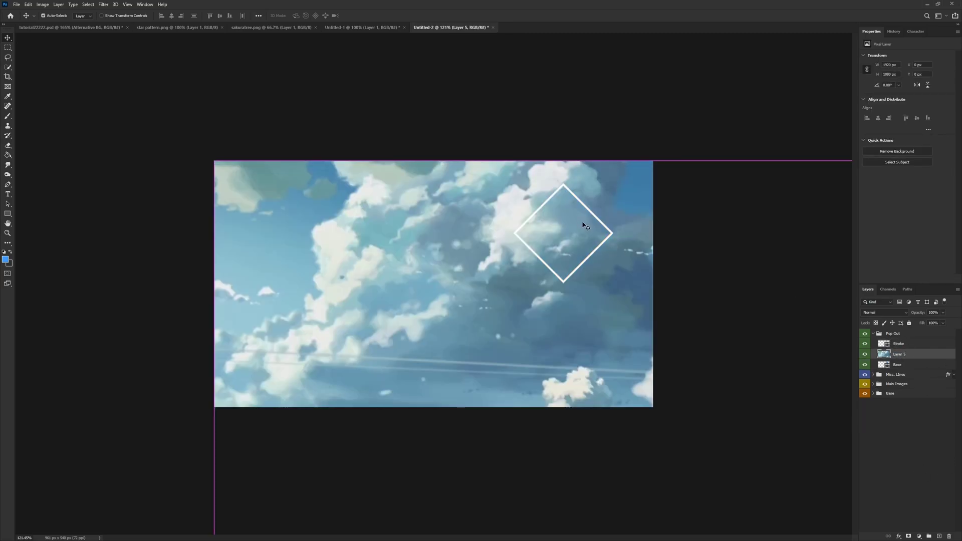
pyautogui.click(890, 313)
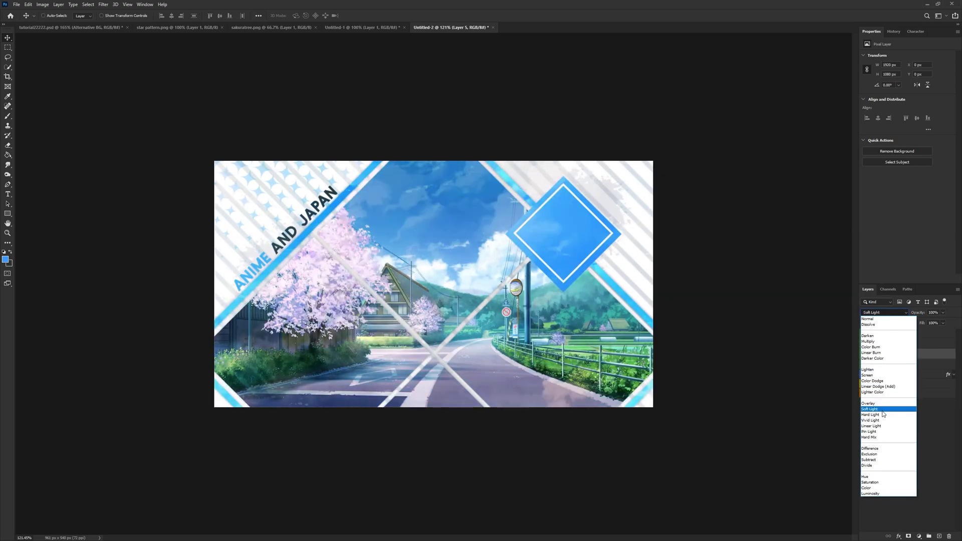
pyautogui.click(882, 410)
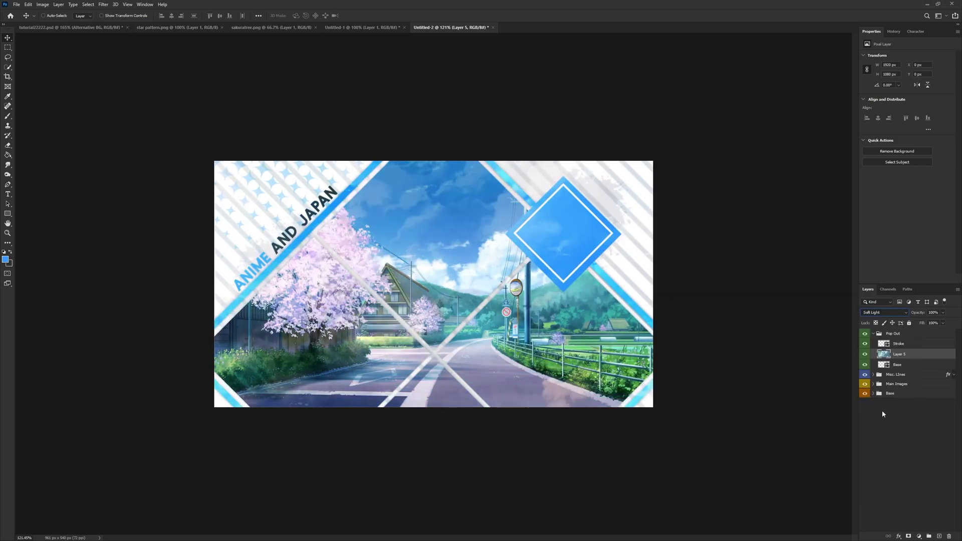
pyautogui.hotkey('ctrl', 't')
pyautogui.moveTo(483, 334); pyautogui.dragTo(606, 318)
pyautogui.click(372, 15)
pyautogui.doubleClick(905, 353)
pyautogui.write('Clouds')
pyautogui.press('Return')
# Clip the clouds to the diamond, scaling them to about 44% over it.
pyautogui.hotkey('ctrl', 't')
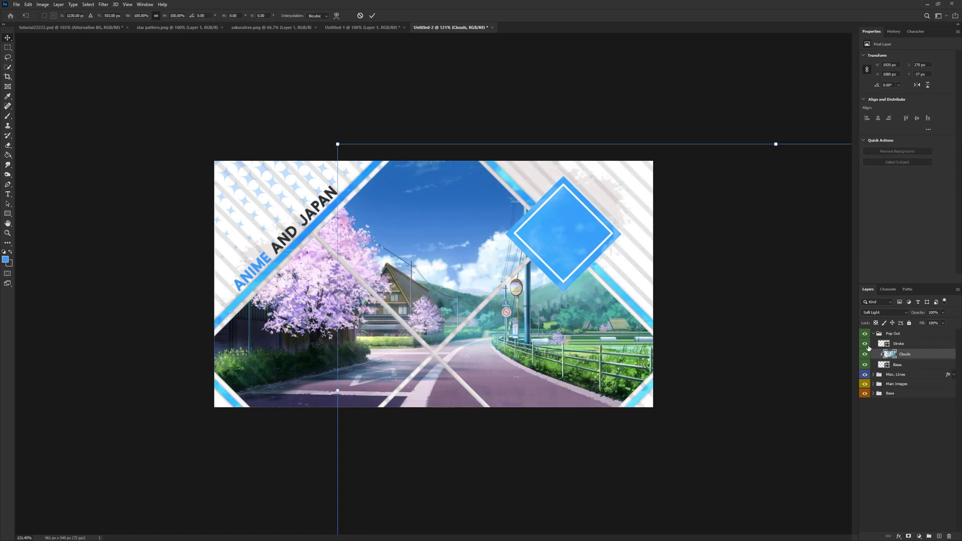
pyautogui.hotkey('ctrl', '0')
pyautogui.moveTo(720, 411); pyautogui.dragTo(492, 284)
pyautogui.hotkey('ctrl', '+')
pyautogui.hotkey('ctrl', '+')
pyautogui.hotkey('ctrl', '+')
pyautogui.moveTo(516, 244); pyautogui.dragTo(660, 276)
pyautogui.moveTo(456, 328); pyautogui.dragTo(280, 425)
pyautogui.moveTo(509, 302); pyautogui.dragTo(695, 303)
pyautogui.click(372, 16)
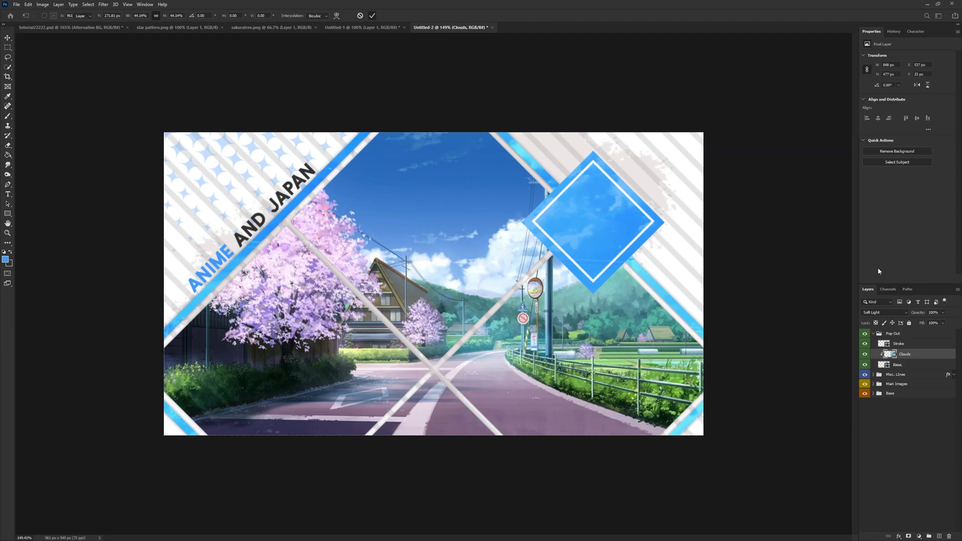
# Add a new empty layer above Clouds and set the text colour to white.
pyautogui.click(939, 536)
pyautogui.click(7, 194)
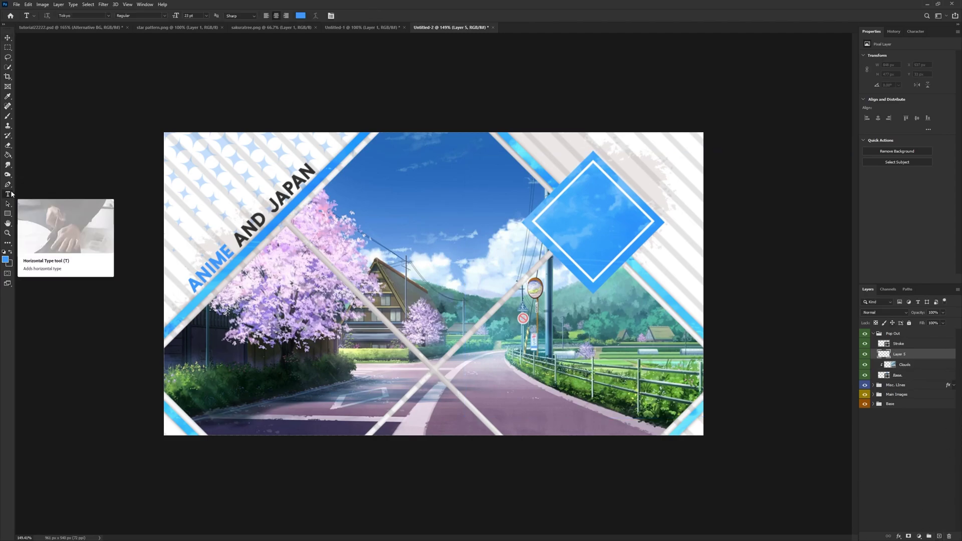
pyautogui.click(300, 15)
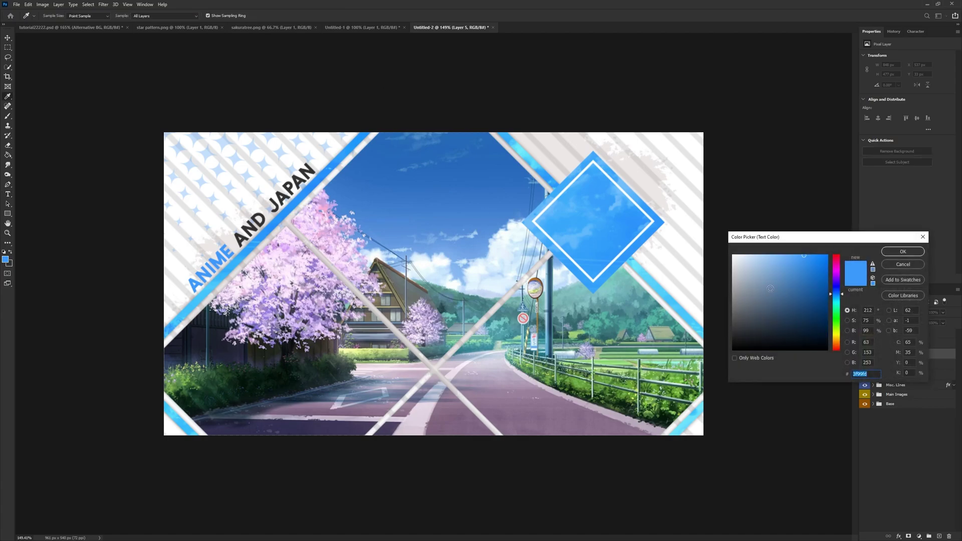
pyautogui.click(635, 196)
pyautogui.click(902, 252)
# Type 'TSU KEI' on two lines inside the blue diamond and select the text.
pyautogui.click(594, 208)
pyautogui.write('TSU ')
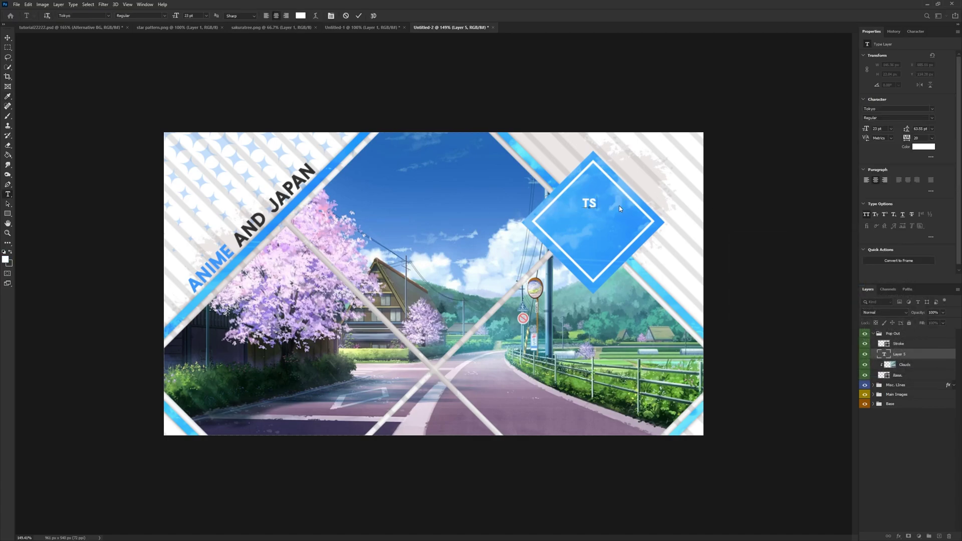
pyautogui.write('KEI')
pyautogui.hotkey('ctrl', 'a')
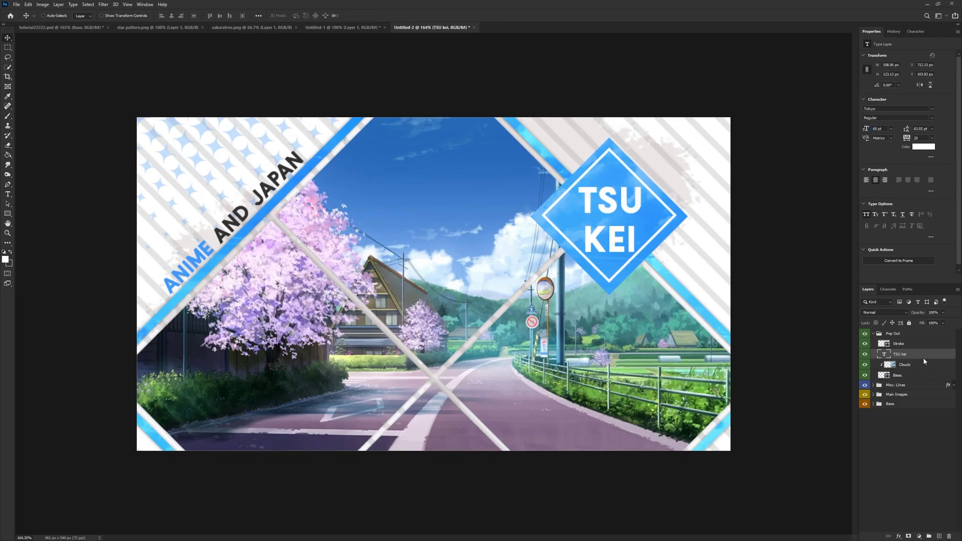
# Apply a Drop Shadow at 35% opacity to the Base diamond layer.
pyautogui.rightClick(912, 375)
pyautogui.click(772, 126)
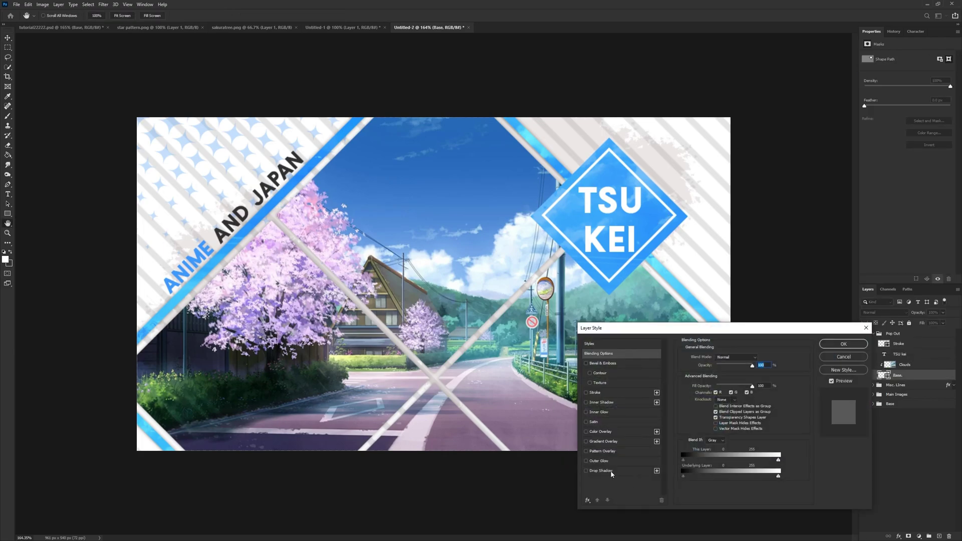
pyautogui.click(601, 471)
pyautogui.doubleClick(754, 367)
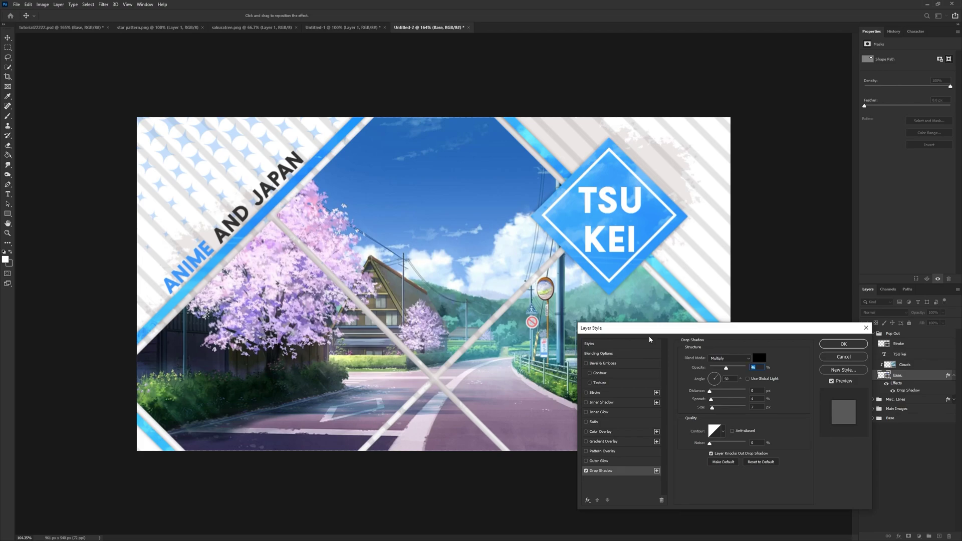
pyautogui.write('35')
pyautogui.write('6')
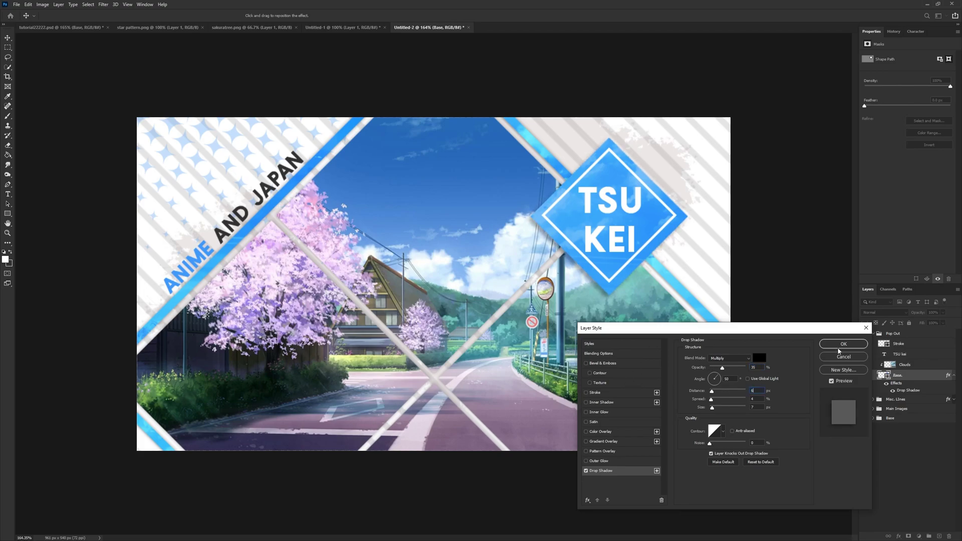
pyautogui.click(832, 344)
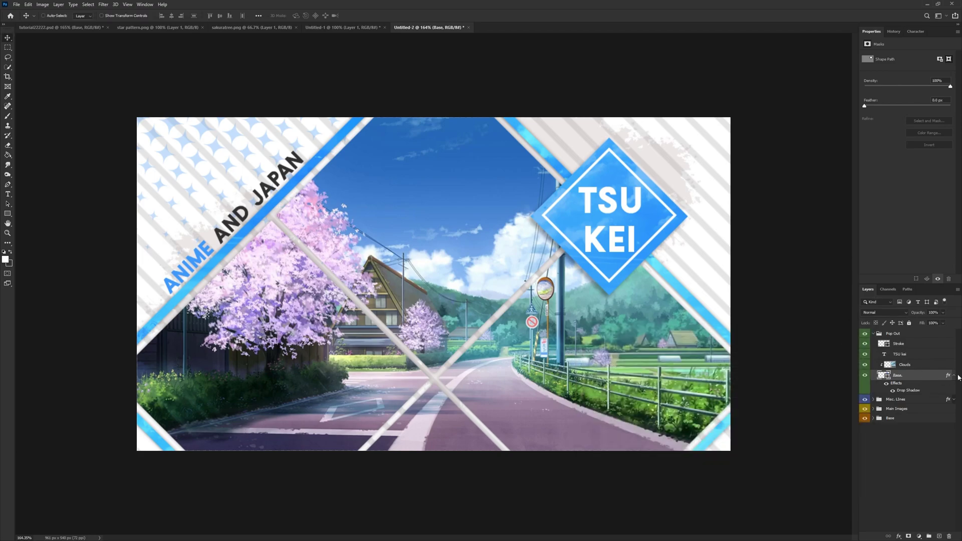
# Add a new layer above Sakura 1 copy in the Base group and group it as 'Shapes'.
pyautogui.click(957, 378)
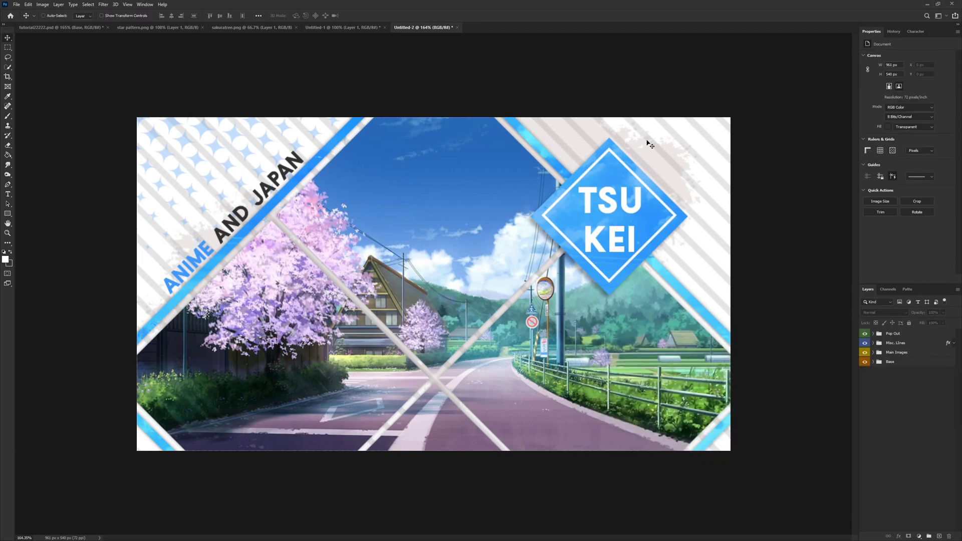
pyautogui.click(872, 361)
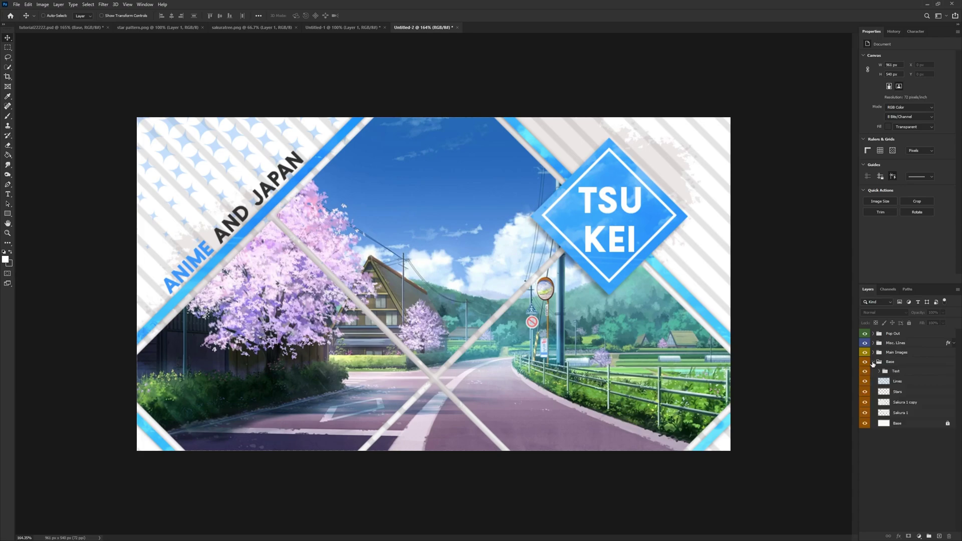
pyautogui.click(903, 402)
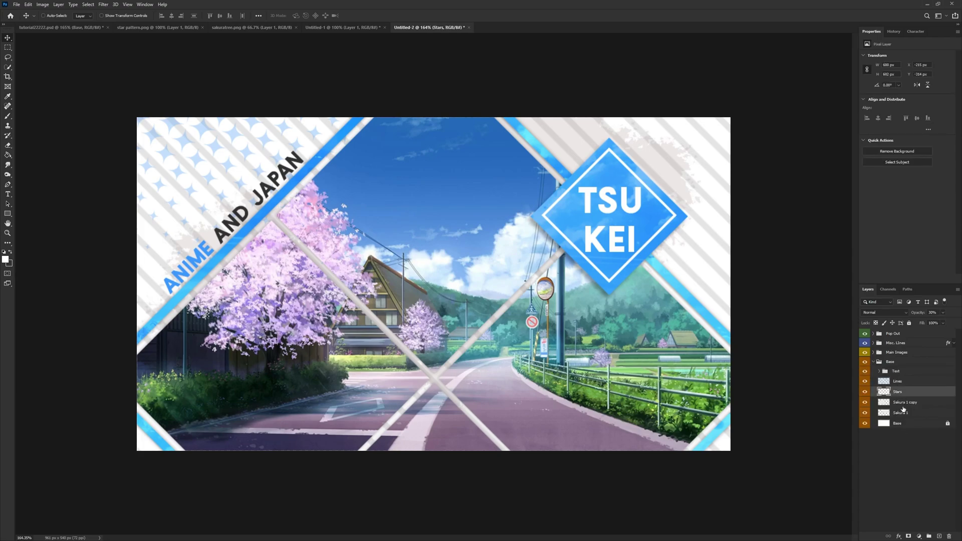
pyautogui.click(939, 537)
pyautogui.hotkey('ctrl', 'g')
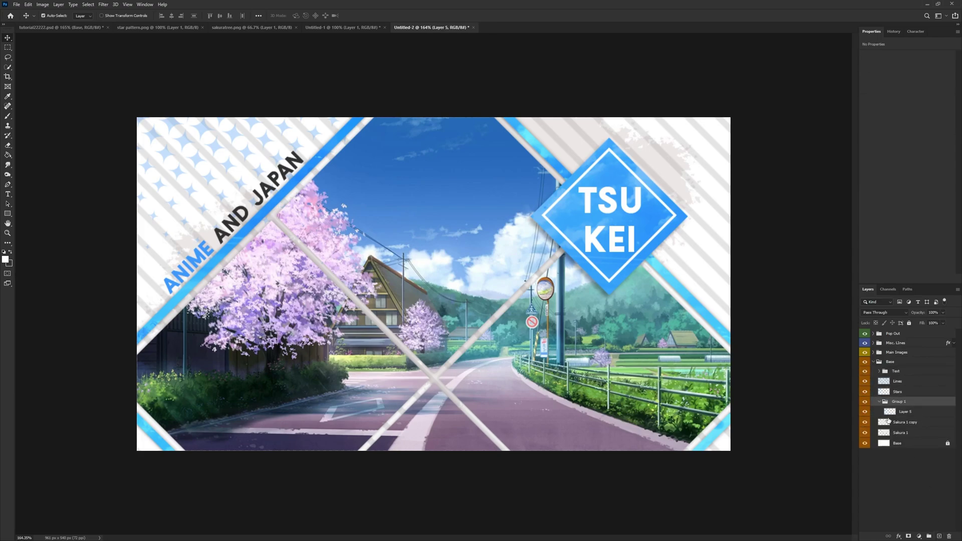
pyautogui.doubleClick(898, 401)
pyautogui.write('Shapes')
pyautogui.press('Return')
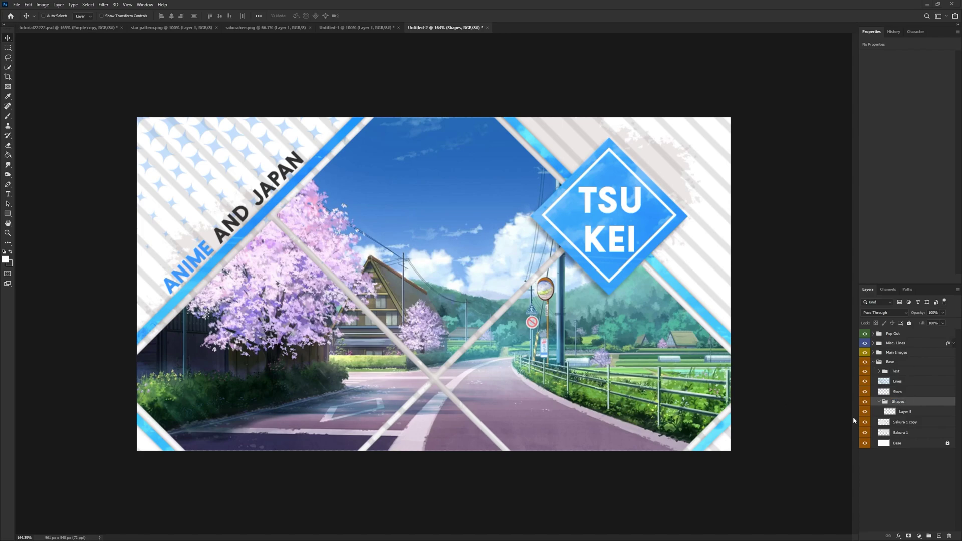
pyautogui.click(916, 412)
# Draw a small tall green rectangle and move it to the top-right corner.
pyautogui.click(7, 215)
pyautogui.moveTo(161, 147); pyautogui.dragTo(190, 206)
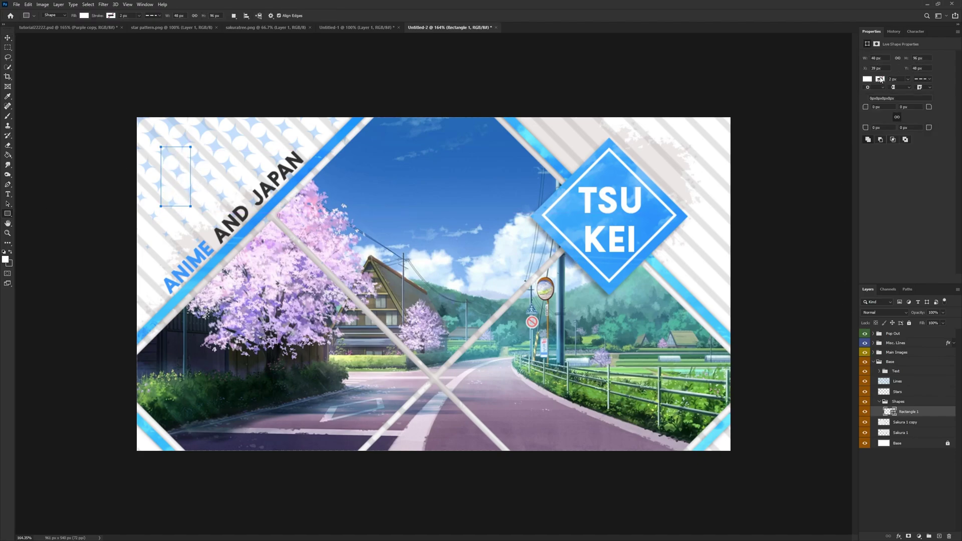
pyautogui.click(880, 79)
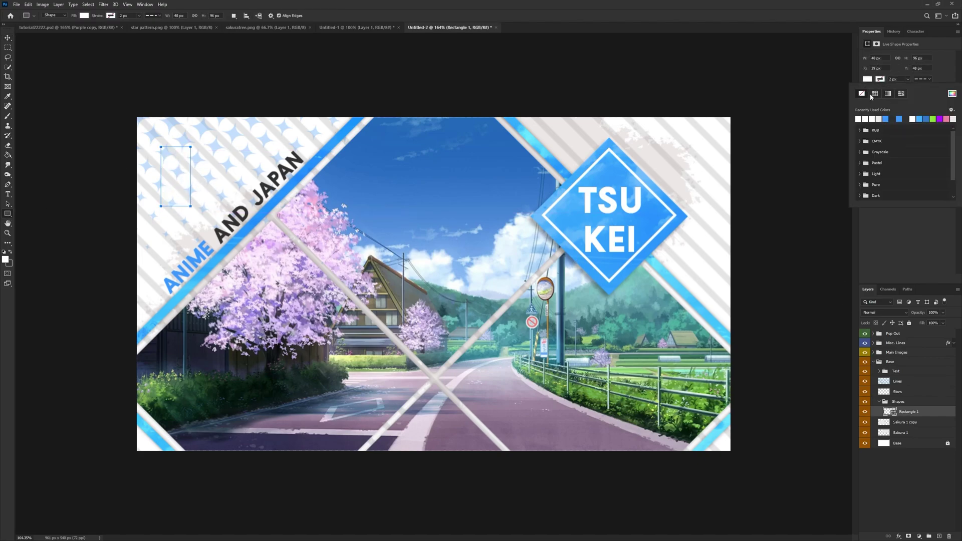
pyautogui.click(933, 119)
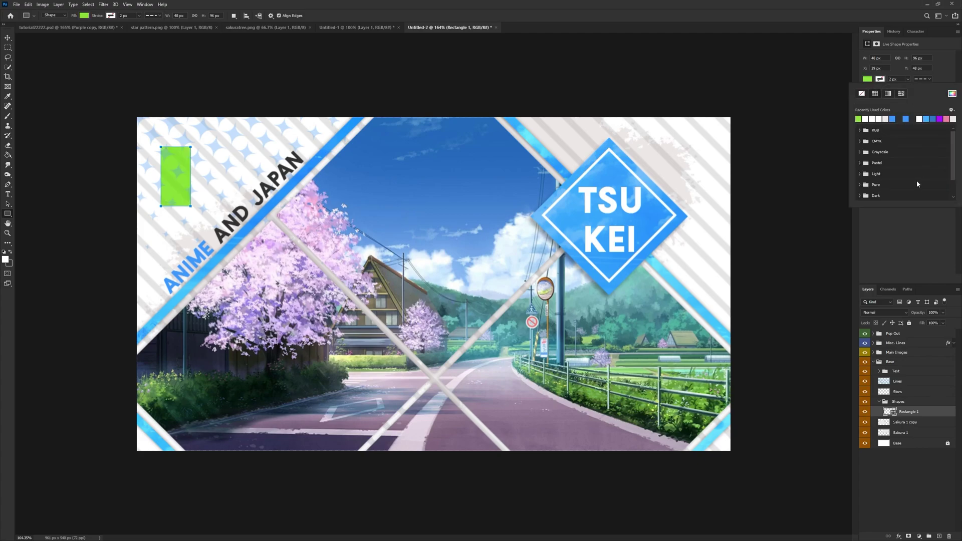
pyautogui.click(7, 37)
pyautogui.moveTo(170, 176); pyautogui.dragTo(697, 157)
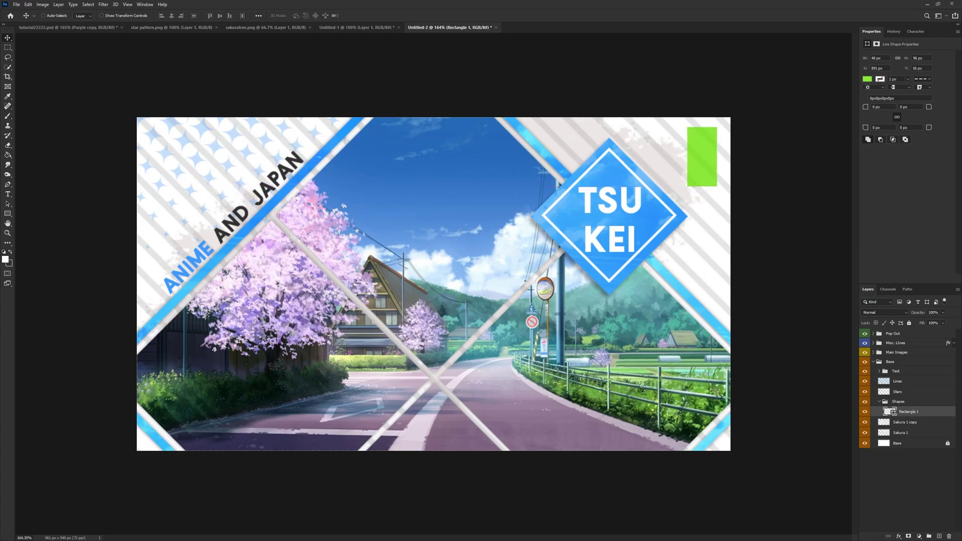
# Duplicate the green rectangle downward and make the copy pink.
pyautogui.click(947, 401)
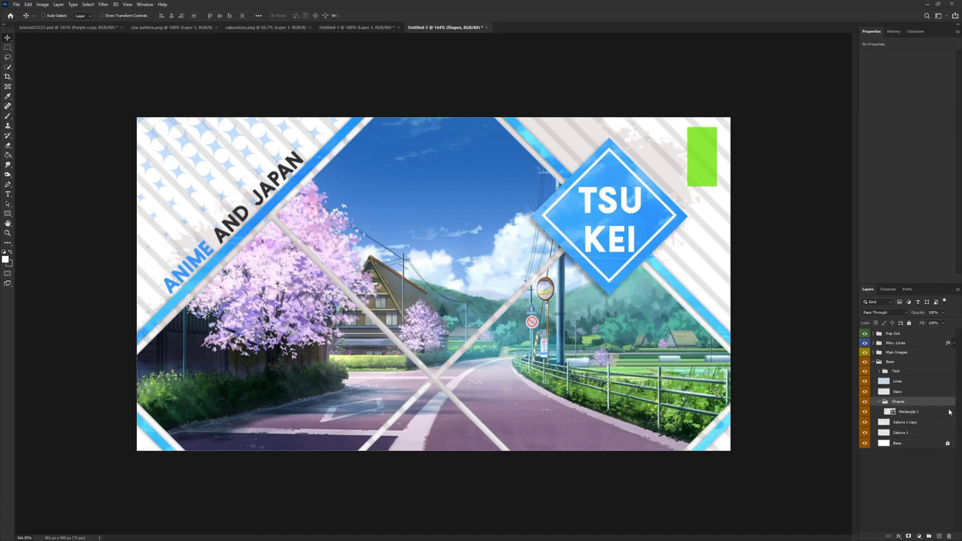
pyautogui.click(920, 413)
pyautogui.moveTo(703, 176); pyautogui.dragTo(703, 274)
pyautogui.click(867, 80)
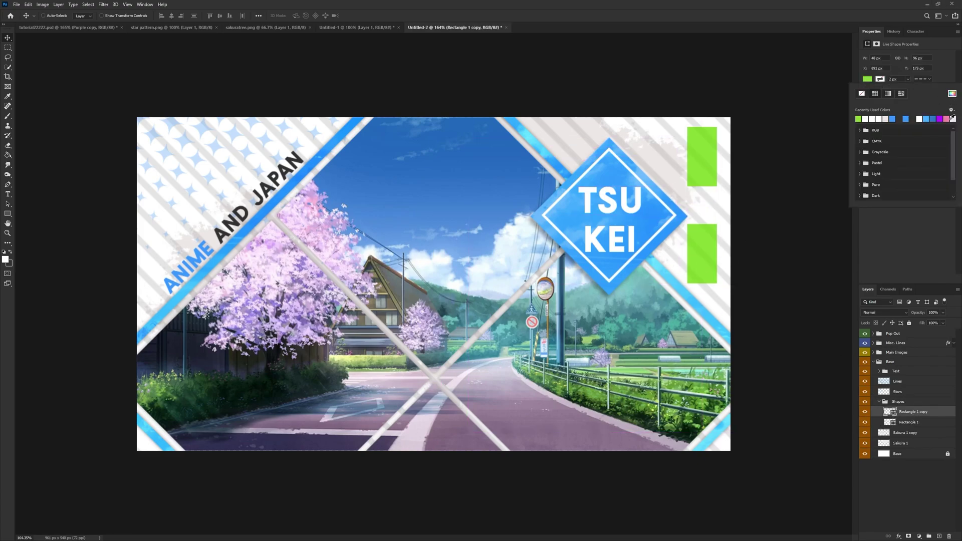
pyautogui.click(946, 119)
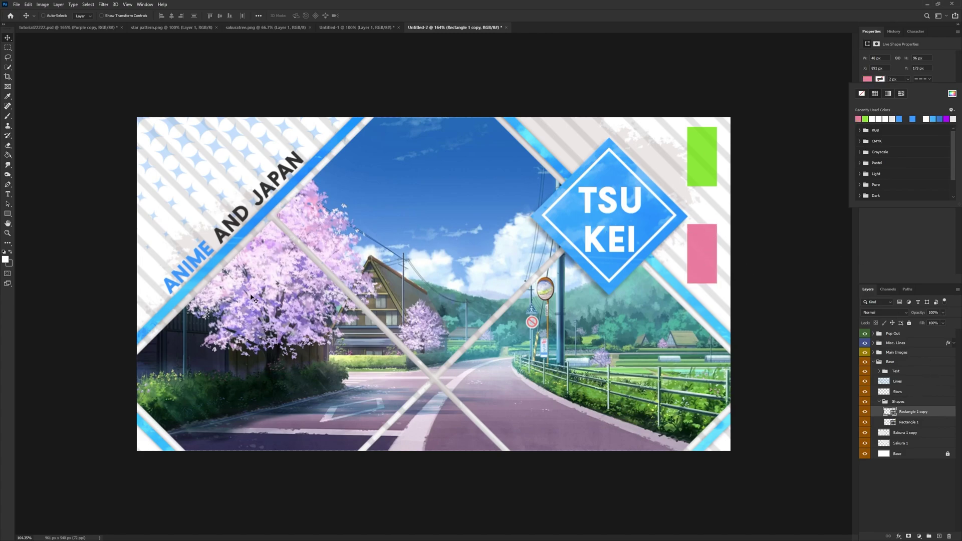
pyautogui.click(916, 414)
# Place a copy of the pink rectangle above the badge and fill it sky blue.
pyautogui.moveTo(571, 296); pyautogui.dragTo(848, 106)
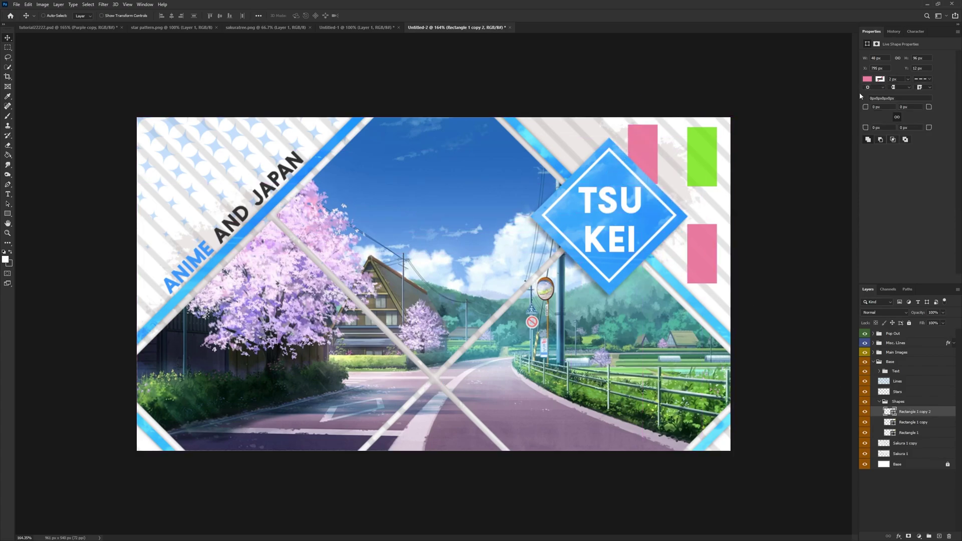
pyautogui.click(867, 79)
pyautogui.click(952, 93)
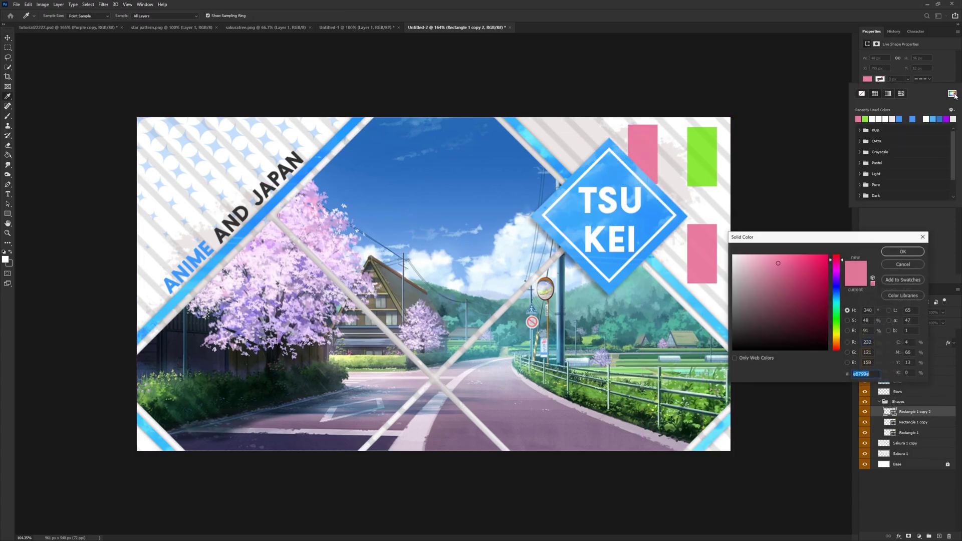
pyautogui.click(446, 153)
pyautogui.moveTo(801, 277); pyautogui.dragTo(808, 278)
pyautogui.click(902, 252)
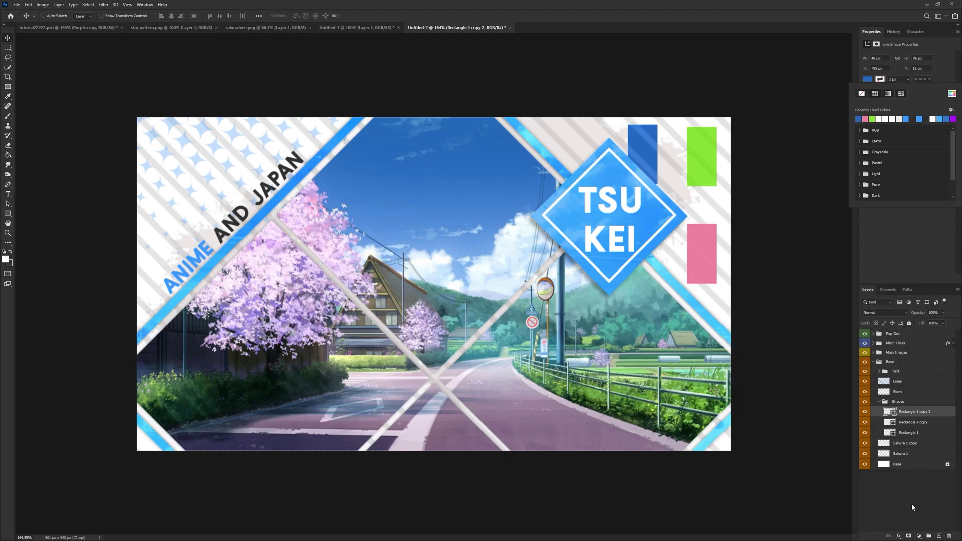
# Set the blue rectangle to Linear Burn at 41% opacity.
pyautogui.click(912, 507)
pyautogui.click(884, 312)
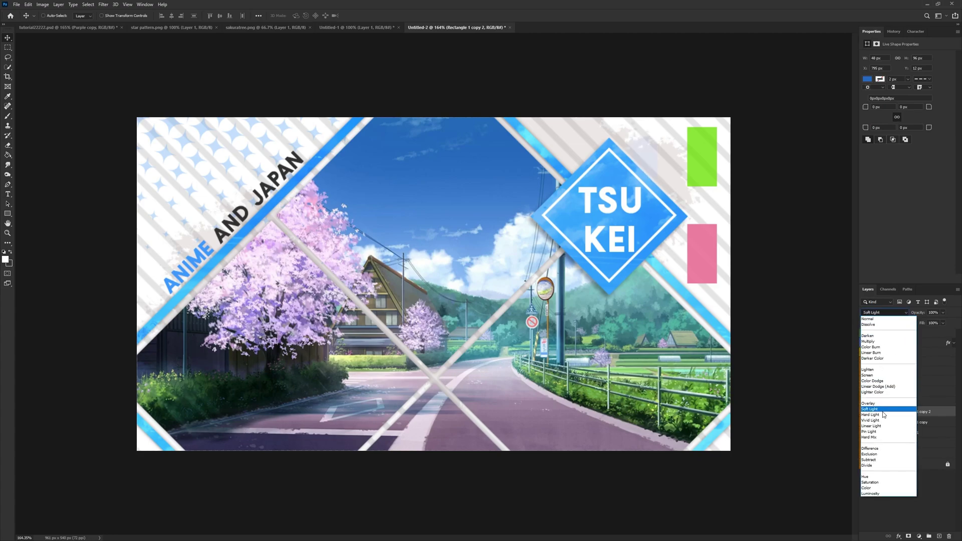
pyautogui.click(872, 353)
pyautogui.click(942, 312)
pyautogui.moveTo(945, 320); pyautogui.dragTo(924, 324)
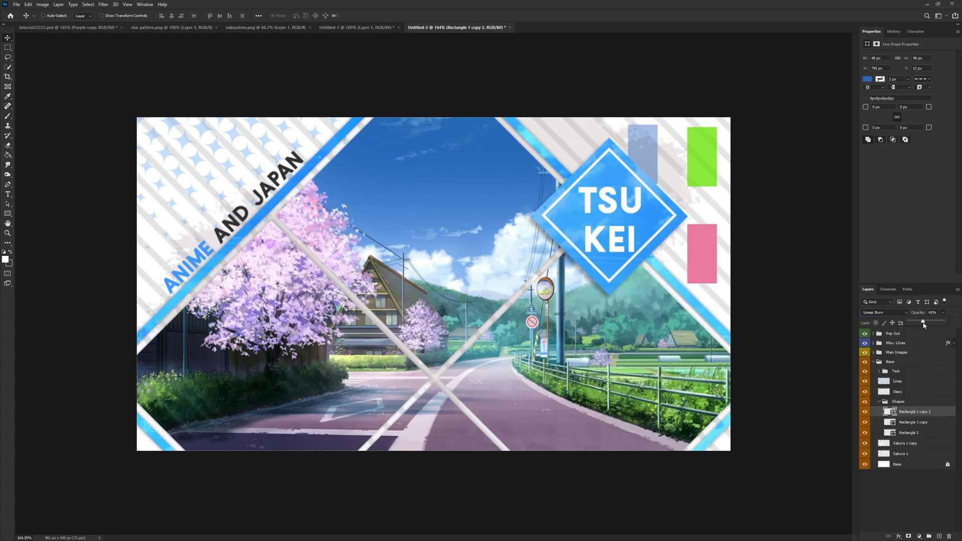
# Set the pink rectangle to Linear Burn at 37% opacity.
pyautogui.click(913, 427)
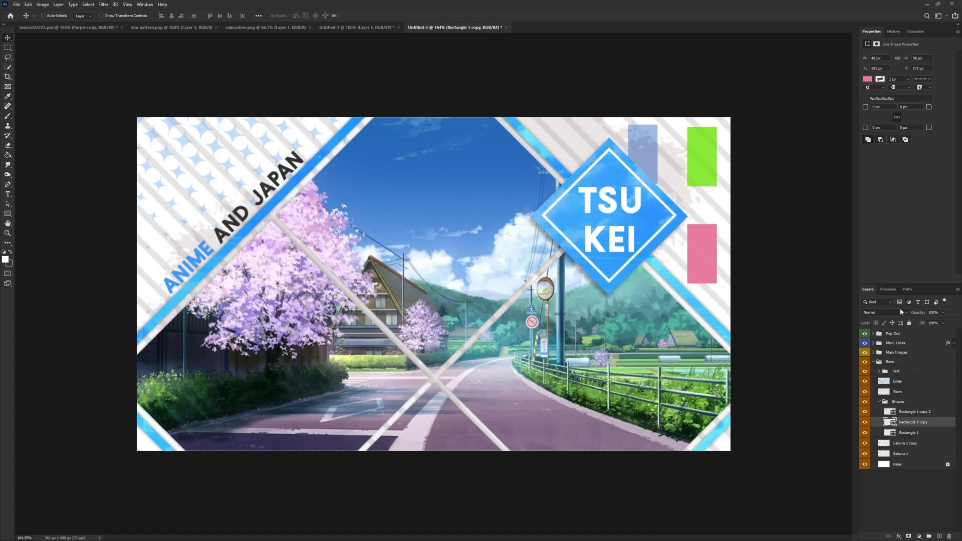
pyautogui.click(884, 312)
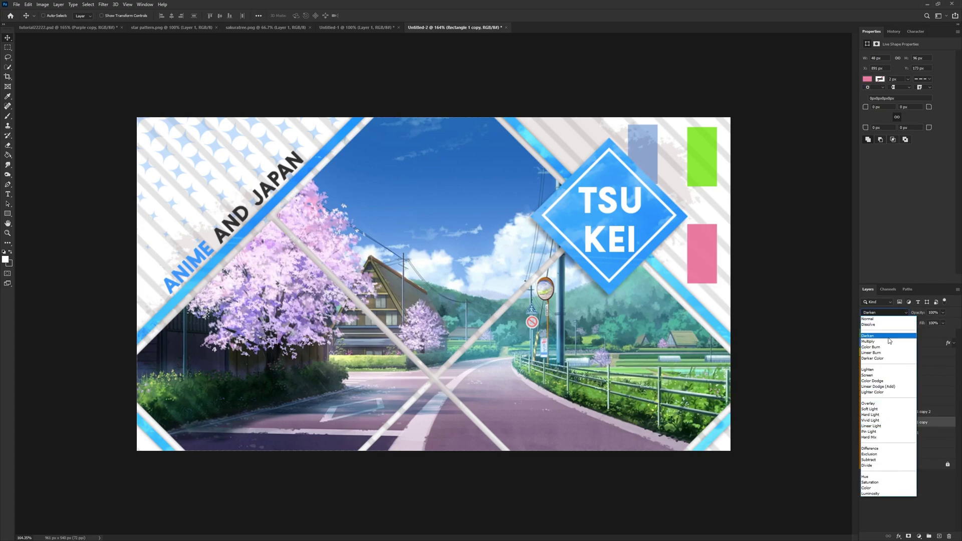
pyautogui.click(871, 353)
pyautogui.click(943, 312)
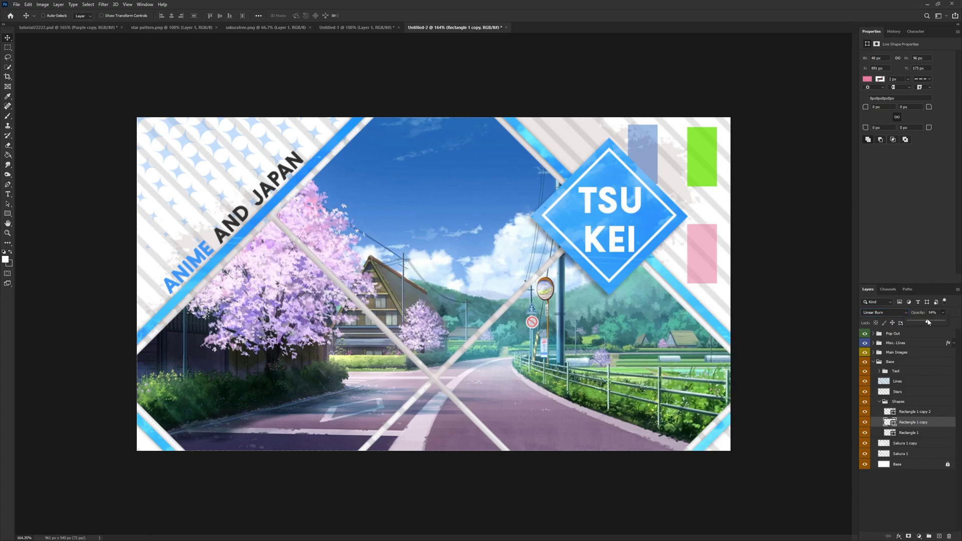
pyautogui.moveTo(925, 321); pyautogui.dragTo(922, 322)
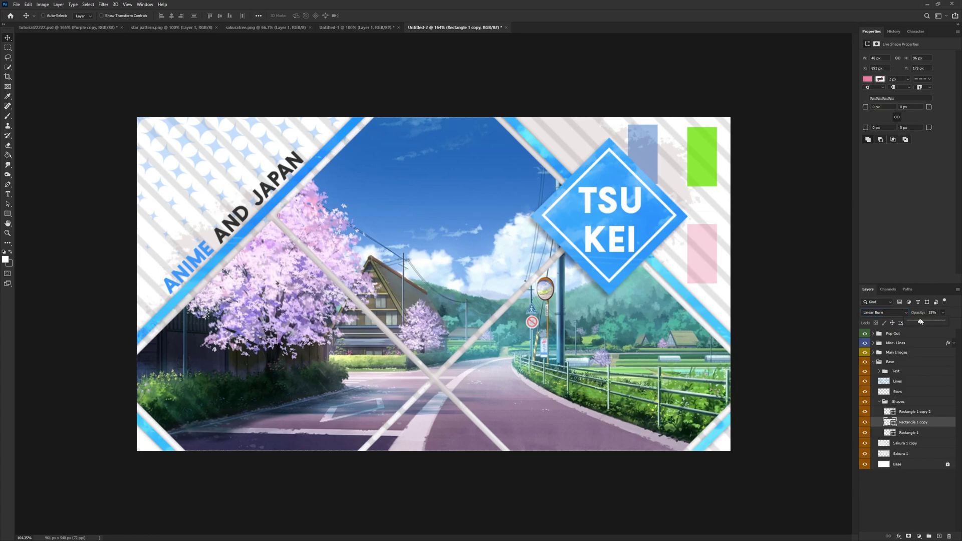
# Set the green rectangle to Linear Burn at 42% opacity.
pyautogui.hotkey('alt', '[')
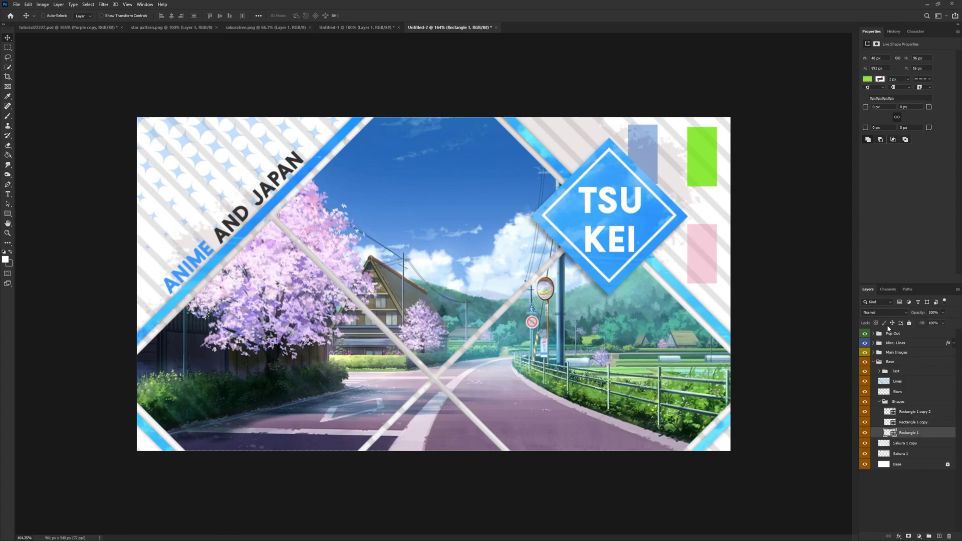
pyautogui.click(884, 312)
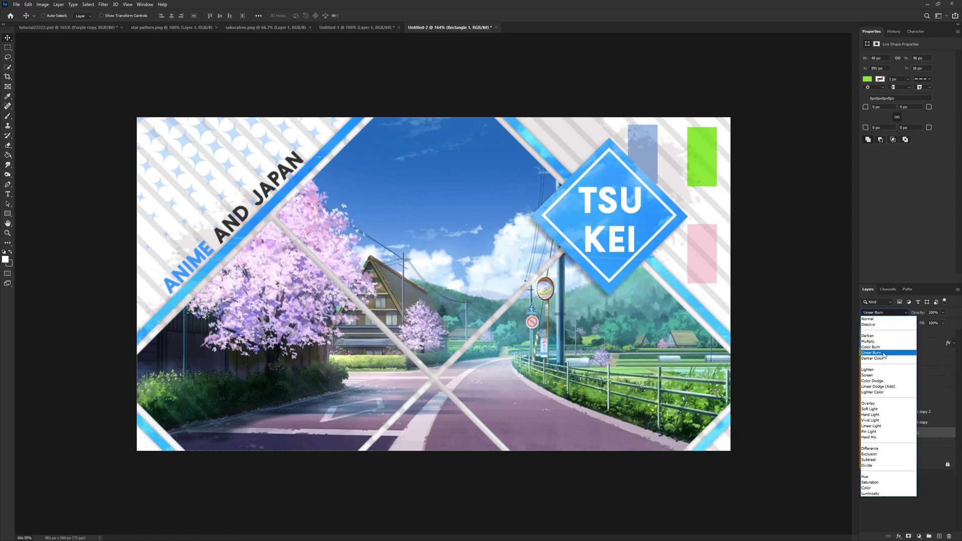
pyautogui.click(888, 348)
pyautogui.moveTo(933, 323); pyautogui.dragTo(923, 323)
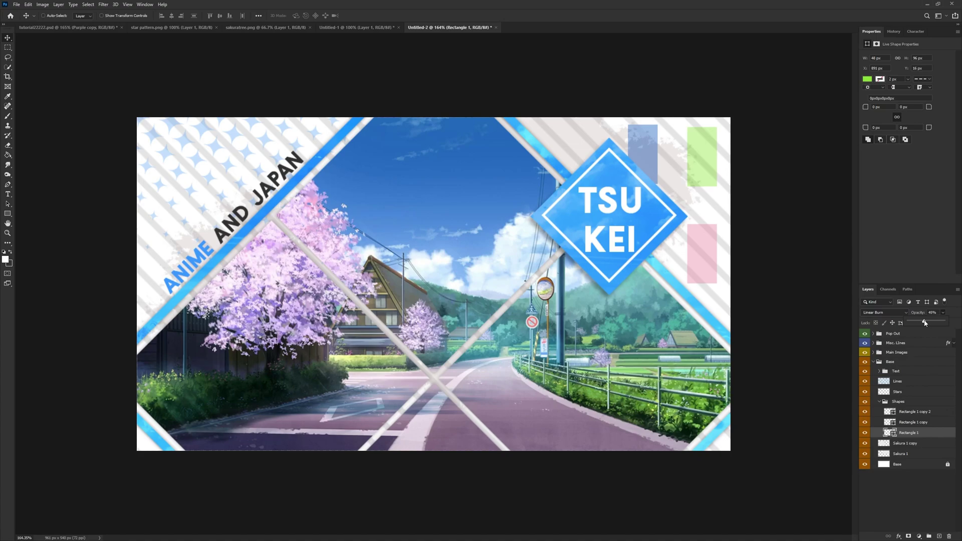
# Rename the rectangle layers Green, Pink and Blue.
pyautogui.doubleClick(906, 433)
pyautogui.write('Green')
pyautogui.press('Return')
pyautogui.doubleClick(917, 422)
pyautogui.write('Pink')
pyautogui.press('Return')
pyautogui.doubleClick(917, 411)
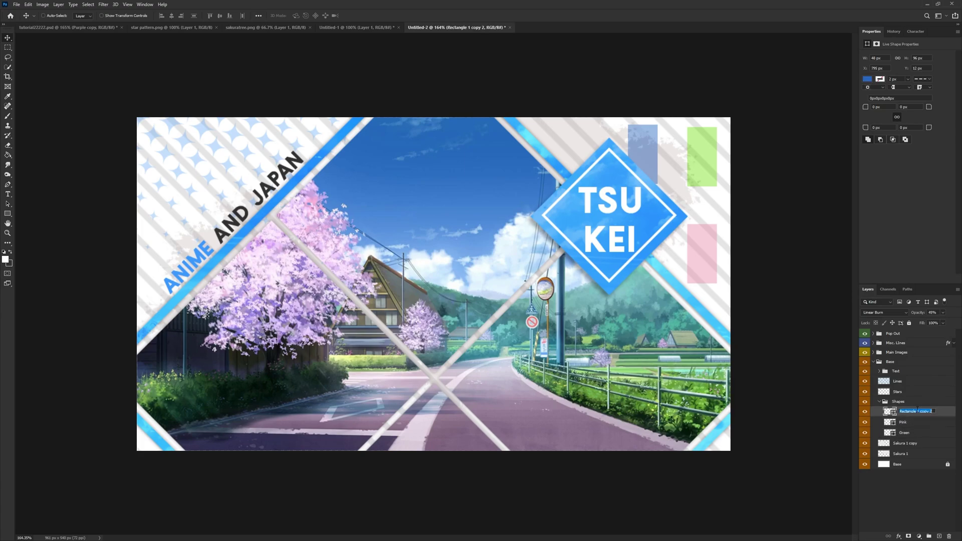
pyautogui.write('Blue')
pyautogui.press('Return')
# Move the blue rectangle to the left edge and tilt it about 20°.
pyautogui.hotkey('ctrl', 't')
pyautogui.moveTo(652, 151); pyautogui.dragTo(146, 252)
pyautogui.moveTo(178, 217); pyautogui.dragTo(147, 258)
pyautogui.click(372, 15)
# Move the pink rectangle to the top edge near top-left, rotated -30°.
pyautogui.click(902, 421)
pyautogui.moveTo(537, 229); pyautogui.dragTo(173, 150)
pyautogui.hotkey('ctrl', 't')
pyautogui.moveTo(203, 118); pyautogui.dragTo(200, 91)
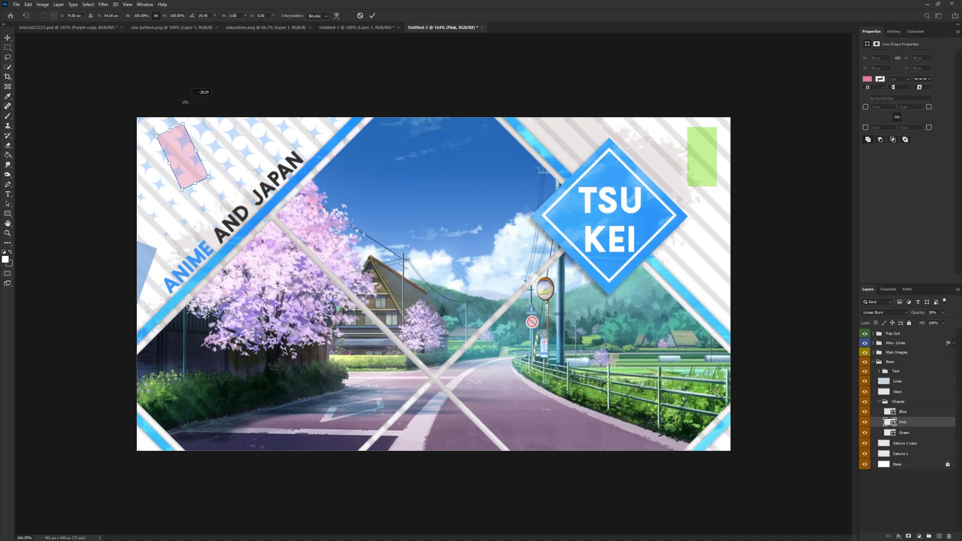
pyautogui.moveTo(183, 150); pyautogui.dragTo(275, 89)
pyautogui.hotkey('ctrl', 'z')
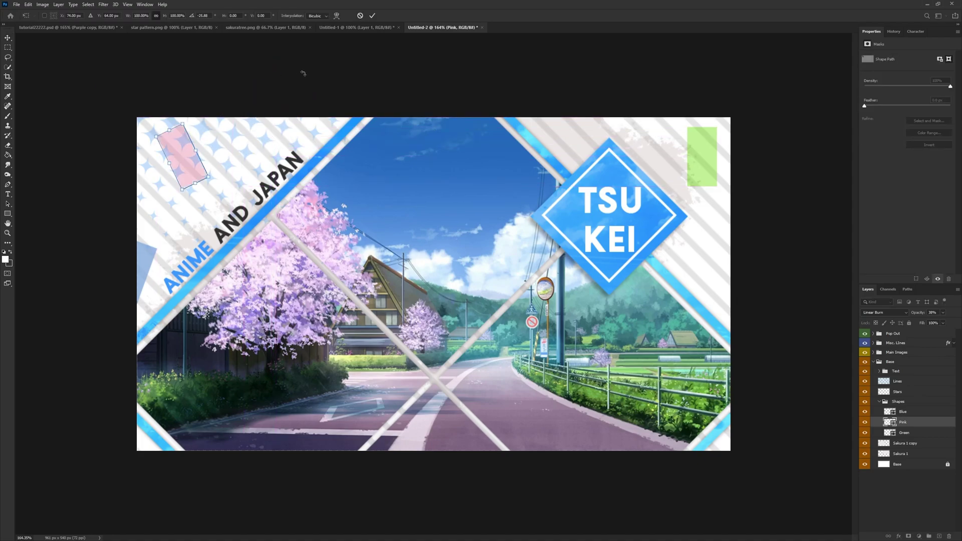
pyautogui.moveTo(189, 117); pyautogui.dragTo(274, 121)
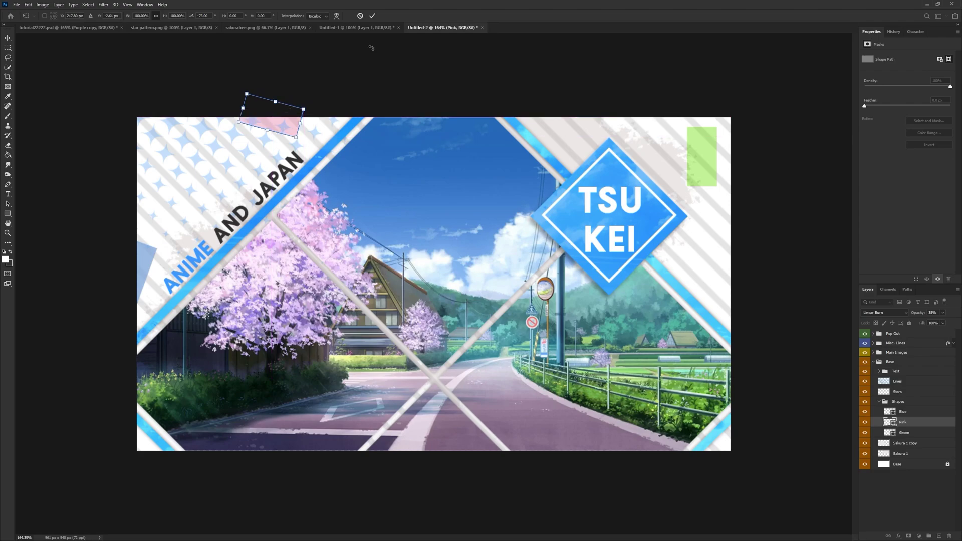
pyautogui.click(372, 16)
# Tuck the green rectangle, rotated, into the top-left corner.
pyautogui.click(915, 434)
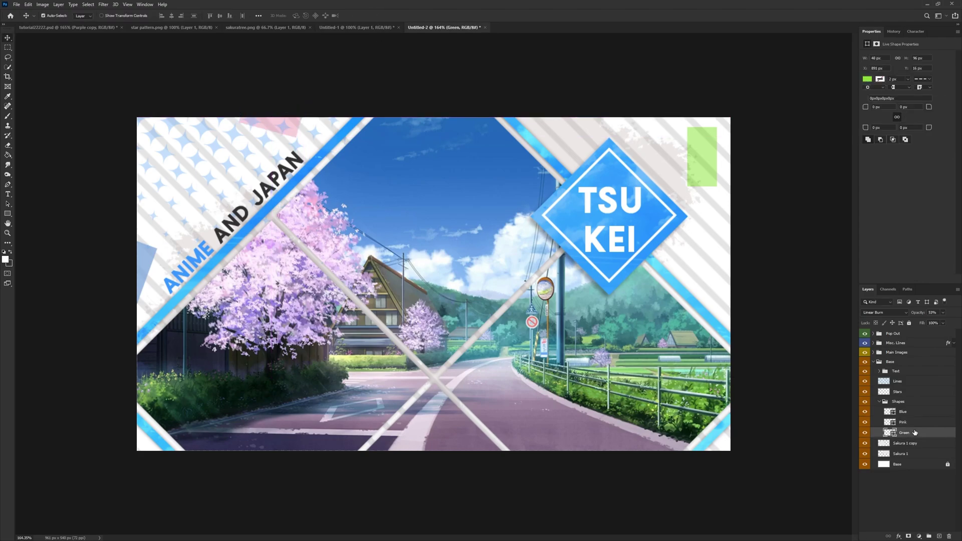
pyautogui.hotkey('ctrl', 't')
pyautogui.moveTo(701, 156); pyautogui.dragTo(170, 107)
pyautogui.moveTo(183, 173); pyautogui.dragTo(148, 135)
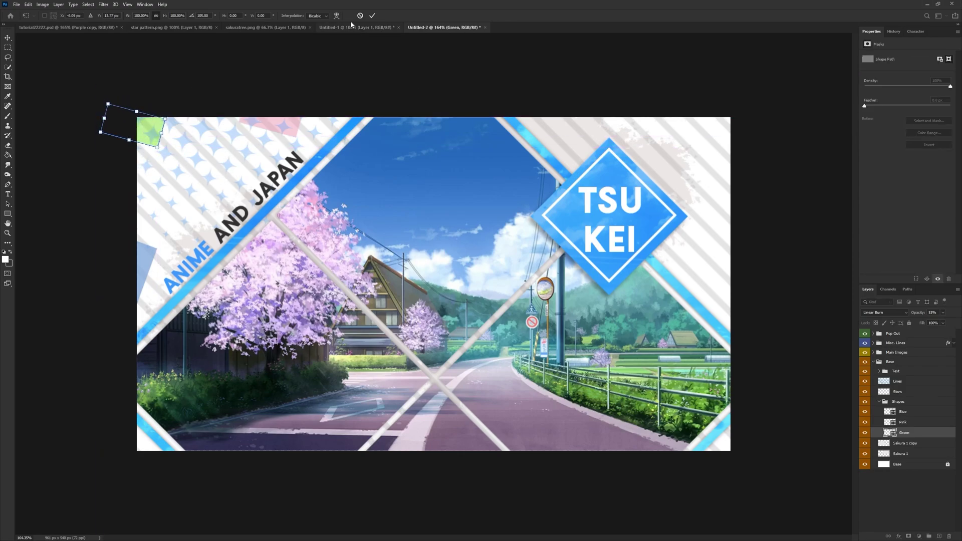
pyautogui.click(373, 16)
# Duplicate the green rectangle, rotate the copy to -75°, and place it at the right edge.
pyautogui.hotkey('ctrl', 'j')
pyautogui.hotkey('ctrl', 't')
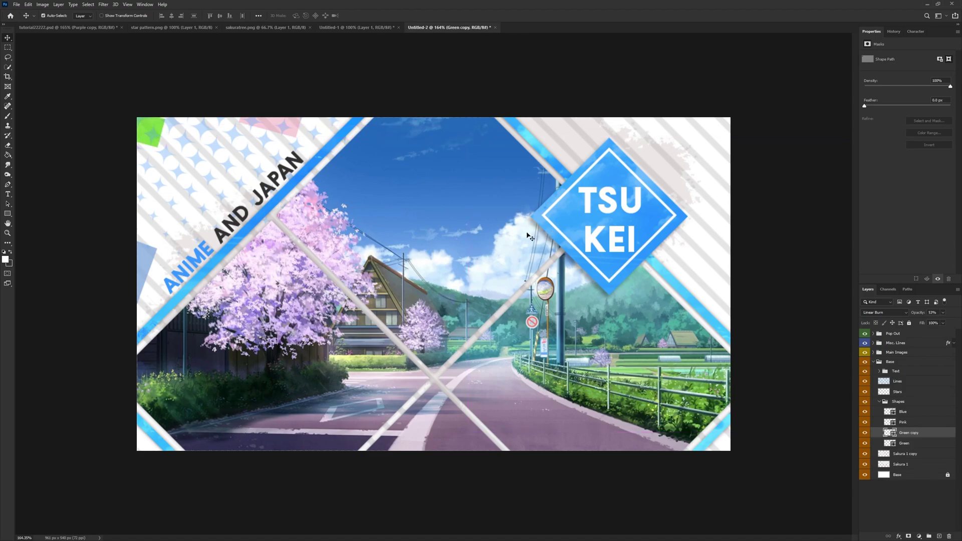
pyautogui.moveTo(204, 65); pyautogui.dragTo(160, 42)
pyautogui.moveTo(125, 123); pyautogui.dragTo(743, 274)
pyautogui.click(371, 16)
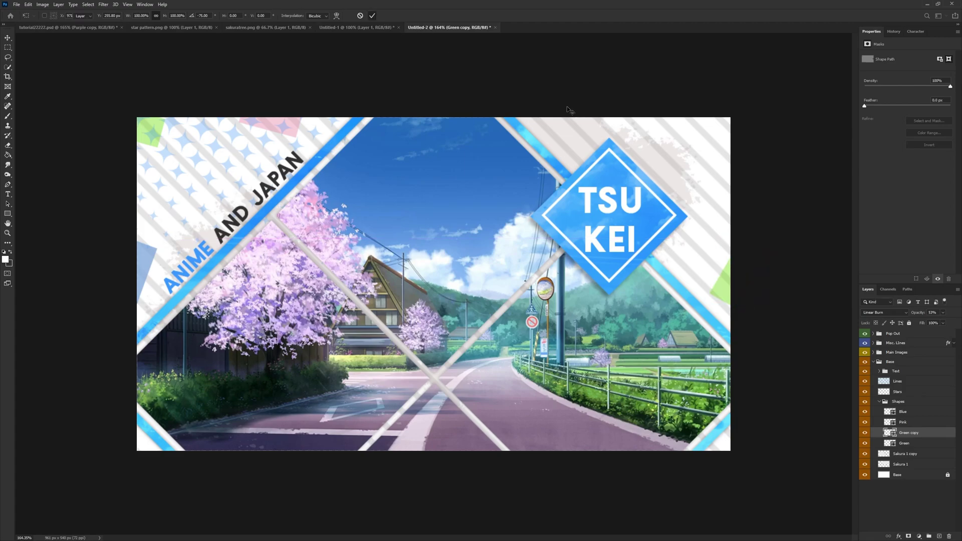
# Duplicate the pink rectangle and set the copy at -30° on the top edge beside the badge.
pyautogui.click(908, 423)
pyautogui.hotkey('ctrl', 'j')
pyautogui.hotkey('ctrl', 't')
pyautogui.moveTo(322, 47); pyautogui.dragTo(231, 56)
pyautogui.moveTo(270, 123); pyautogui.dragTo(631, 96)
pyautogui.moveTo(668, 71); pyautogui.dragTo(706, 149)
pyautogui.moveTo(612, 92); pyautogui.dragTo(586, 102)
pyautogui.click(372, 15)
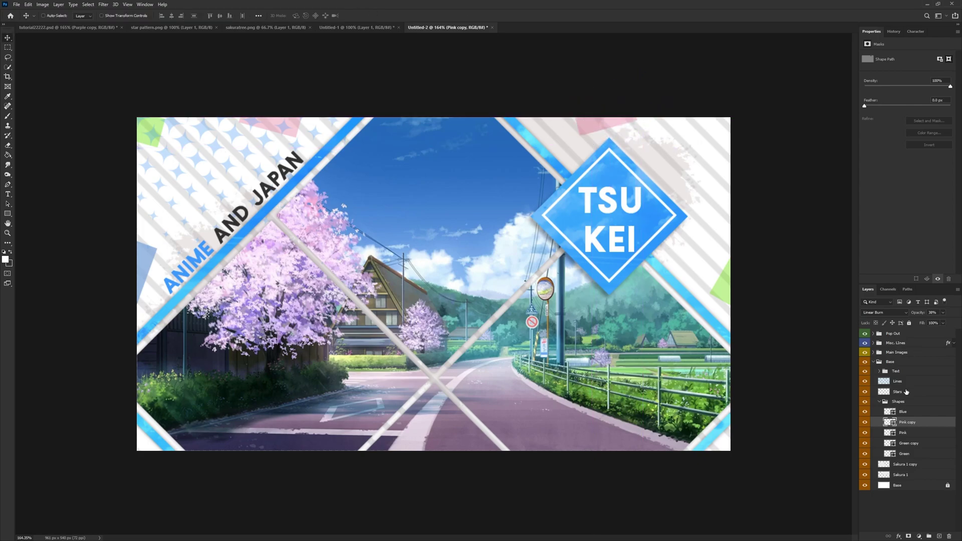
# Duplicate the blue rectangle and place the copy at the top-right corner, tilted -30°.
pyautogui.click(912, 410)
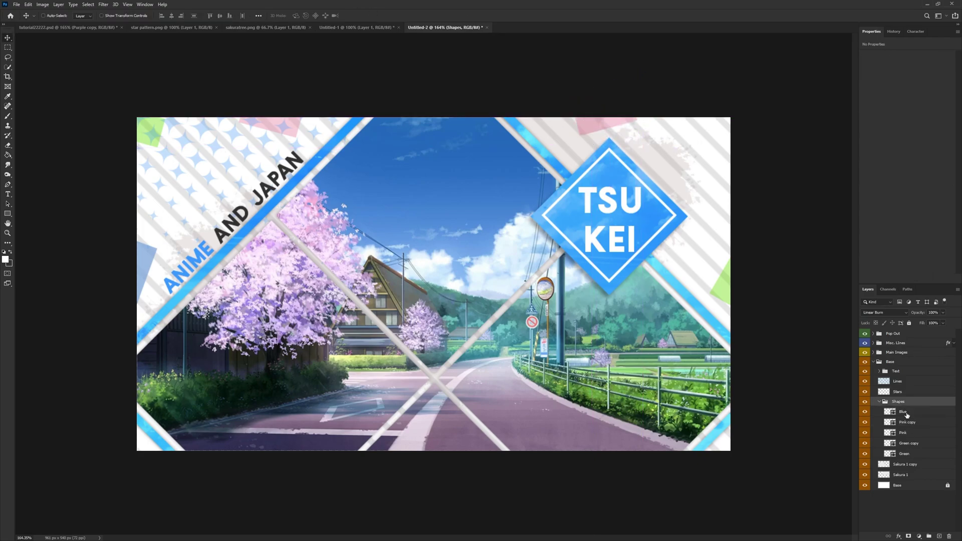
pyautogui.hotkey('ctrl', 'j')
pyautogui.hotkey('ctrl', 't')
pyautogui.moveTo(158, 177); pyautogui.dragTo(87, 183)
pyautogui.moveTo(141, 285); pyautogui.dragTo(774, 207)
pyautogui.moveTo(733, 174); pyautogui.dragTo(726, 170)
pyautogui.click(372, 15)
# Fit the canvas to the window and collapse the Shapes and Base groups.
pyautogui.hotkey('ctrl', '-')
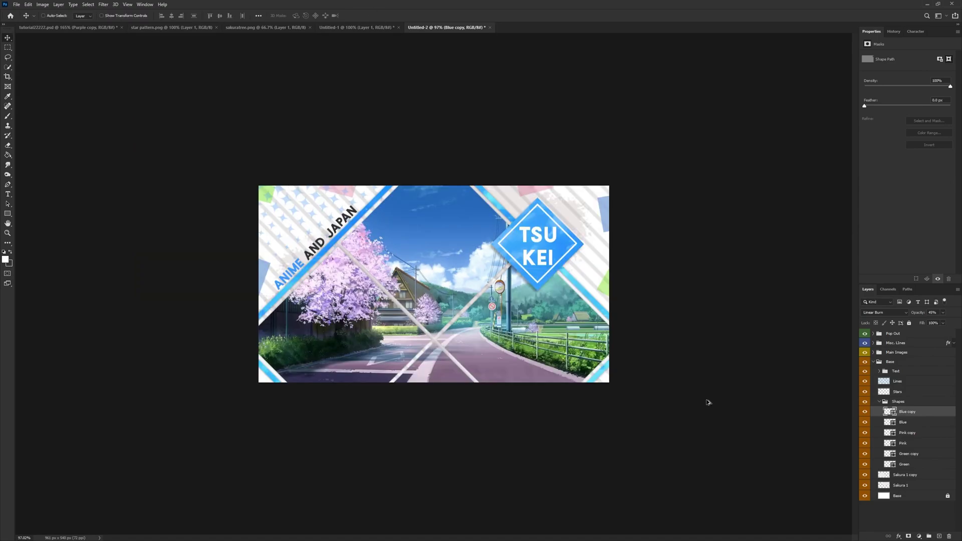
pyautogui.hotkey('ctrl', '0')
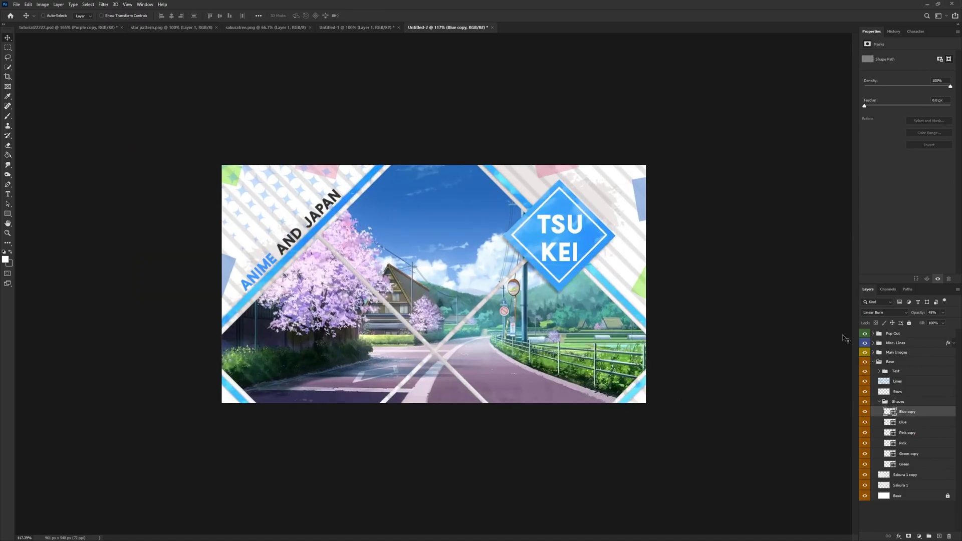
pyautogui.click(880, 402)
pyautogui.click(887, 362)
pyautogui.click(874, 362)
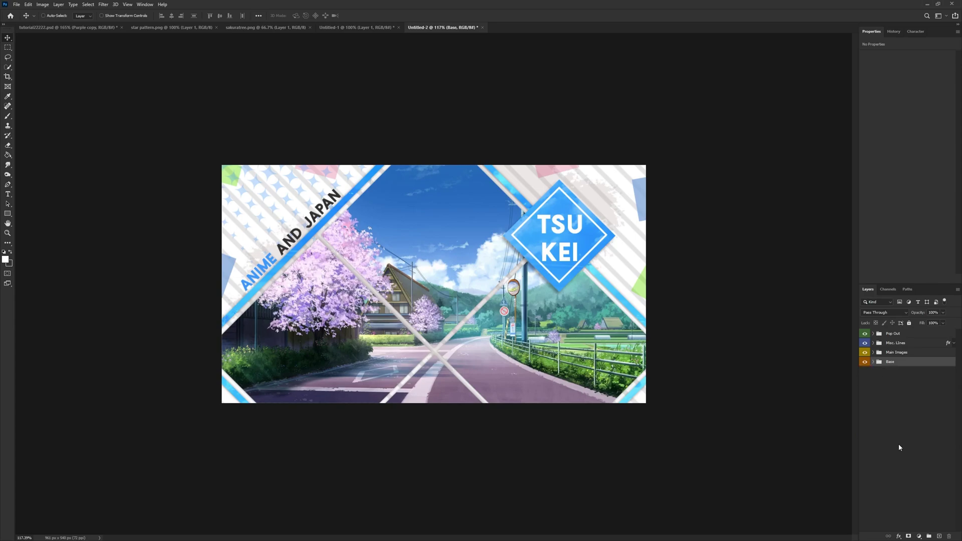
pyautogui.click(893, 438)
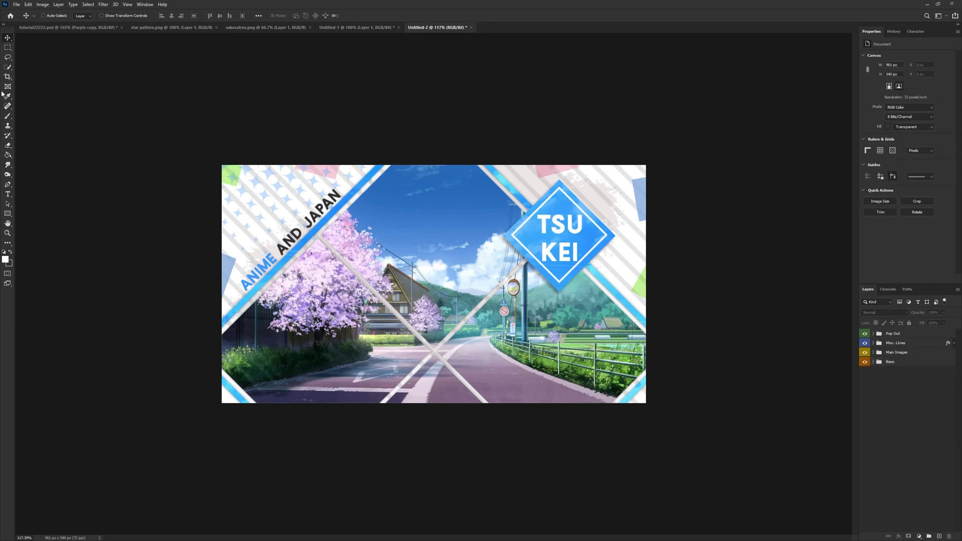
pyautogui.click(17, 4)
pyautogui.moveTo(75, 114)
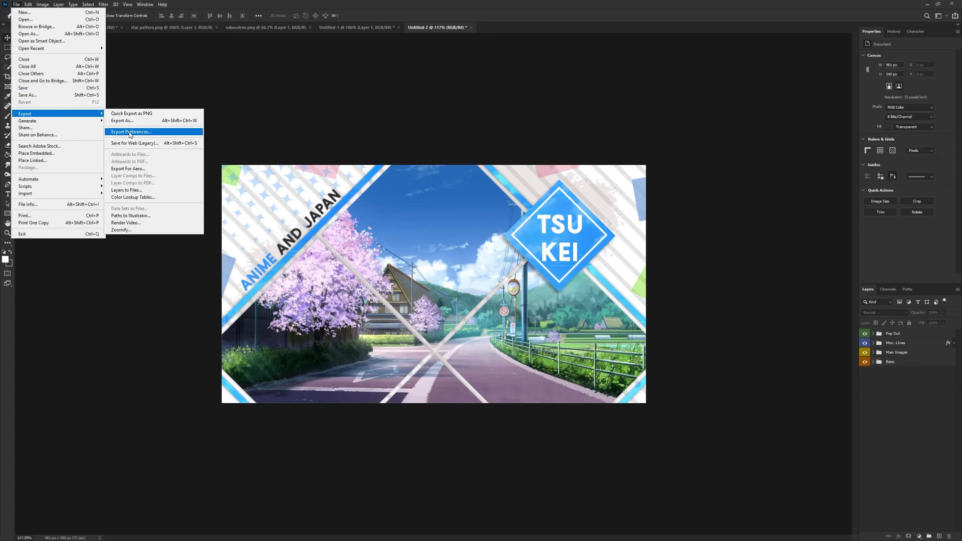
pyautogui.click(58, 96)
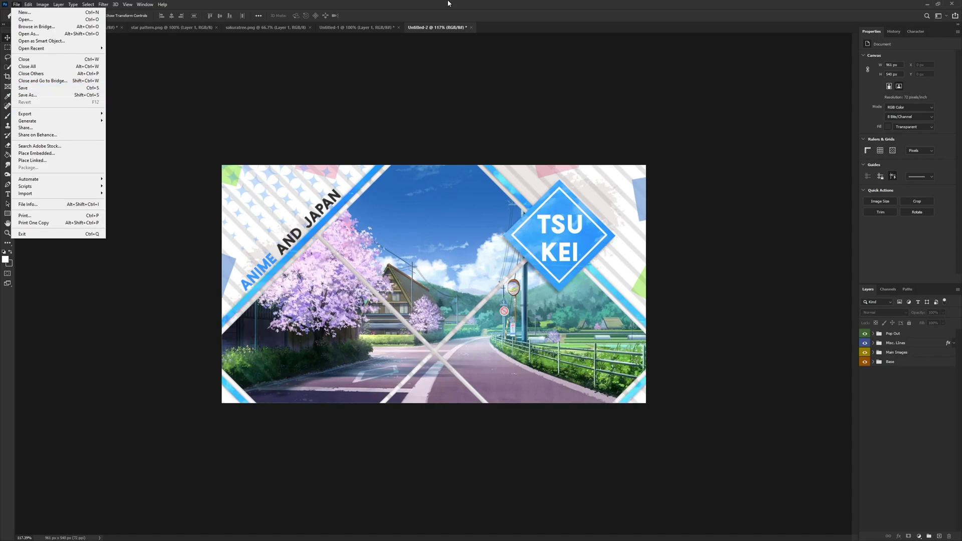